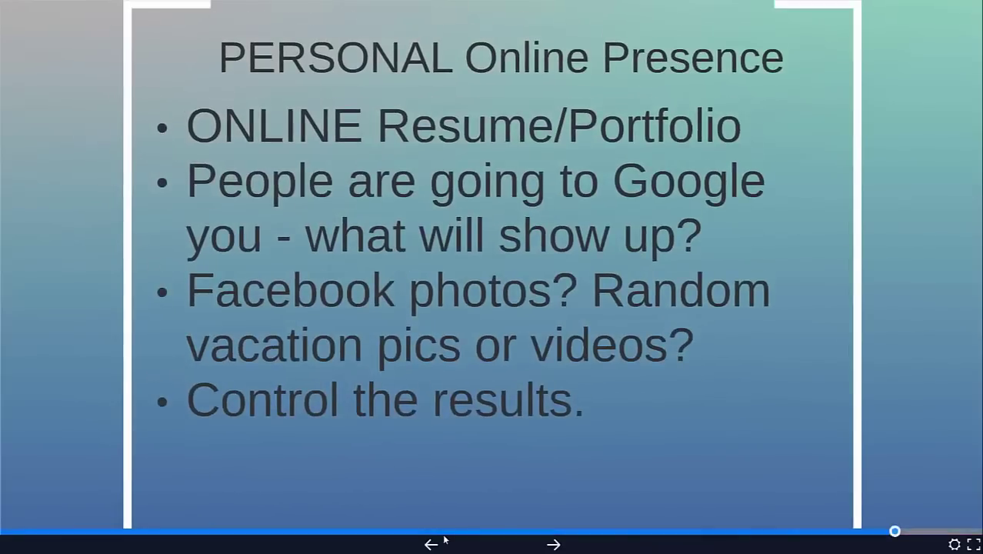
Exit the full-screen Prezi slide and show the example journalist's website.
click(542, 6)
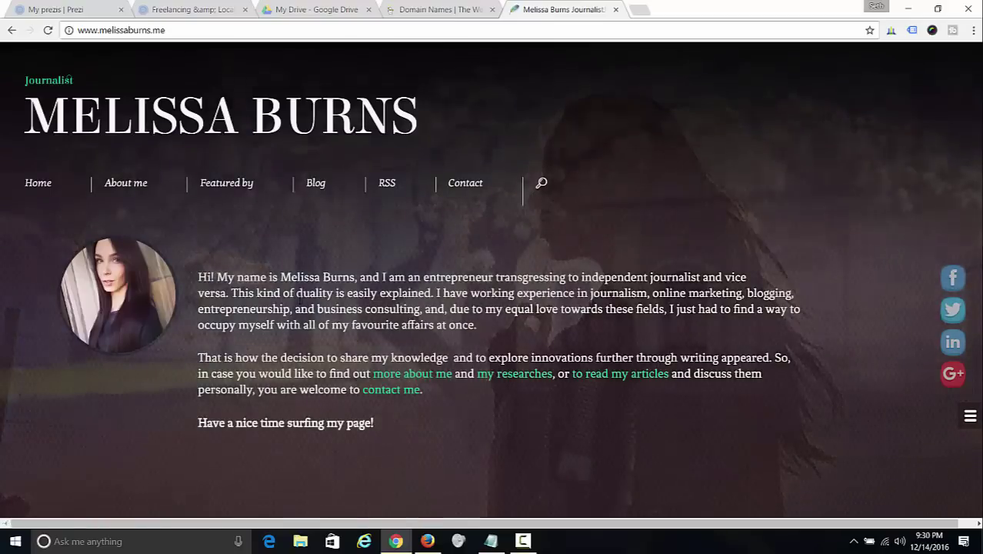
Select the example site's bio paragraph, then return to the Freelancing & Local Clients Prezi.
triple_click(315, 293)
click(316, 292)
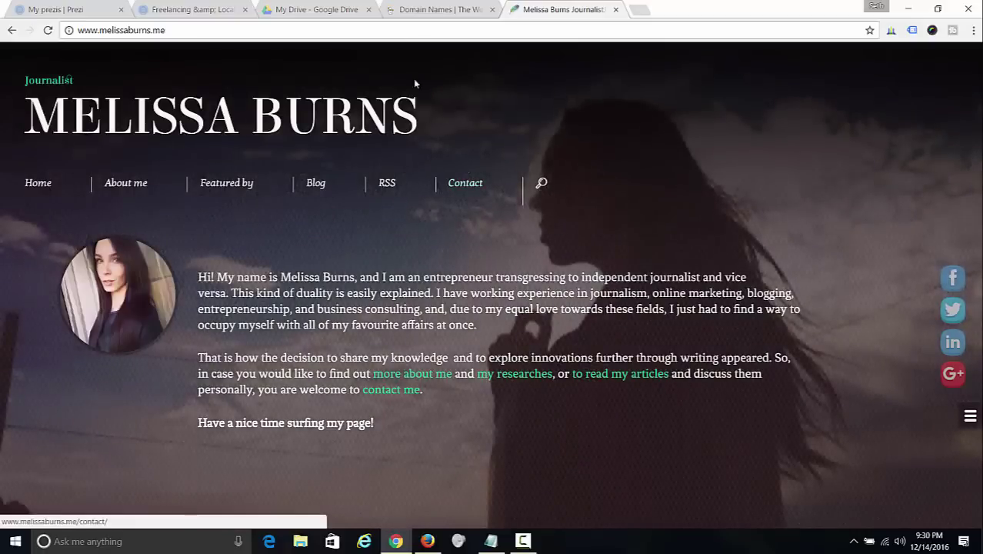
click(194, 10)
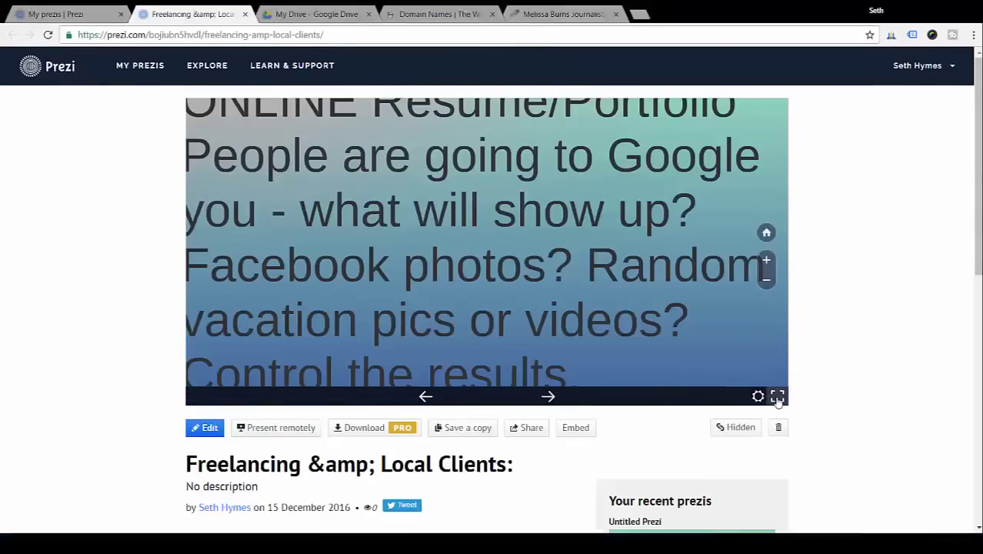
Present the Prezi full screen through the domain, hosting and example-site slides, then open GoDaddy.
click(777, 392)
key(Right)
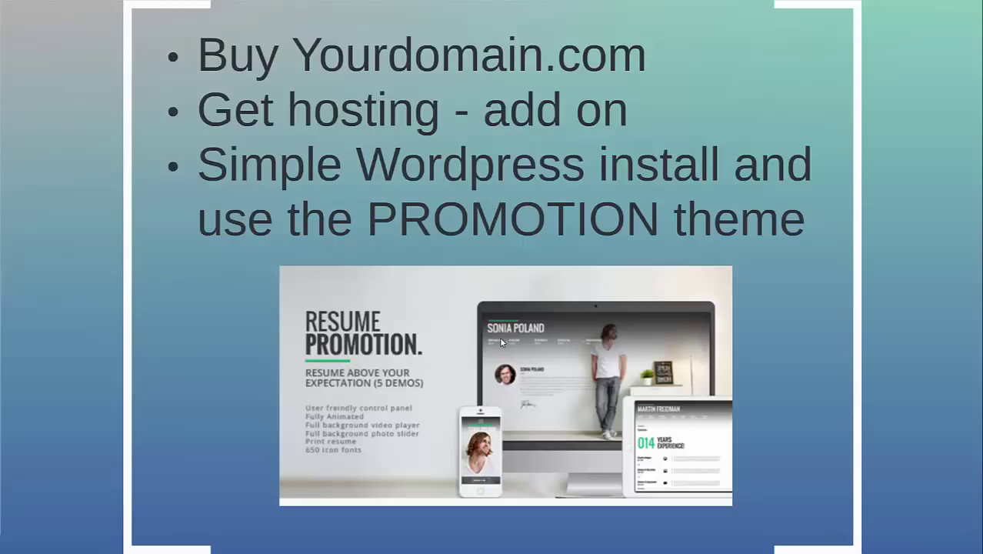
click(433, 339)
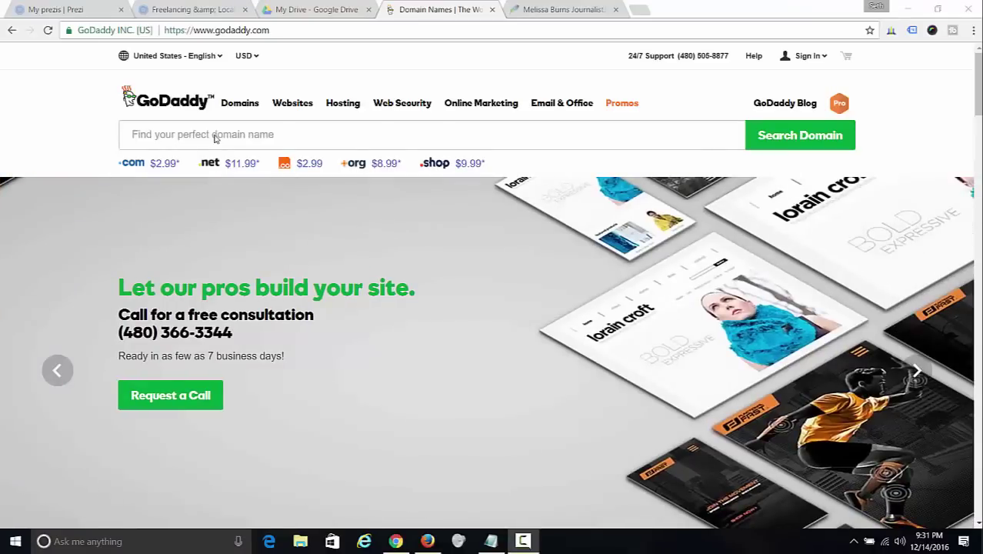
click(215, 135)
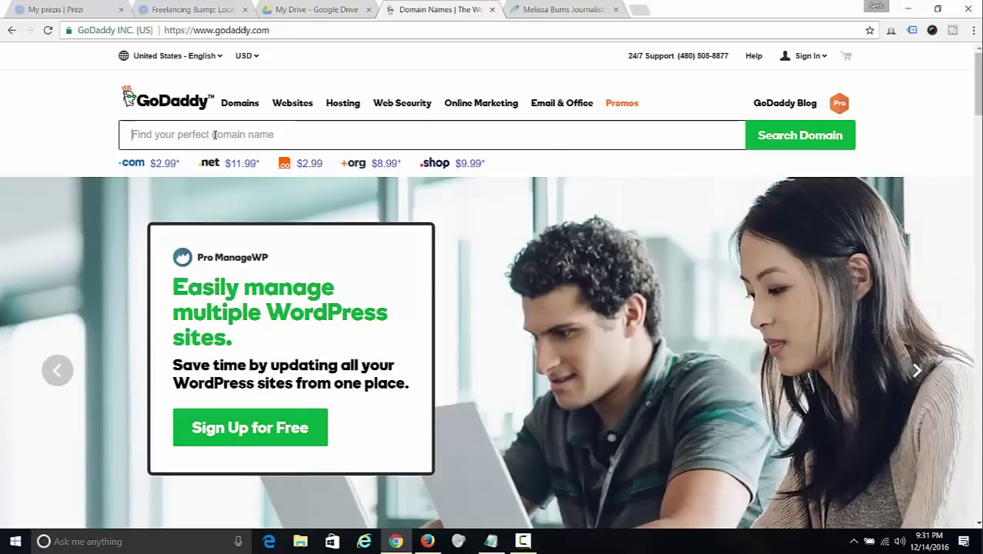
Search GoDaddy for the presenter's name and select the available .com domain at $2.99.
text(sethhymes)
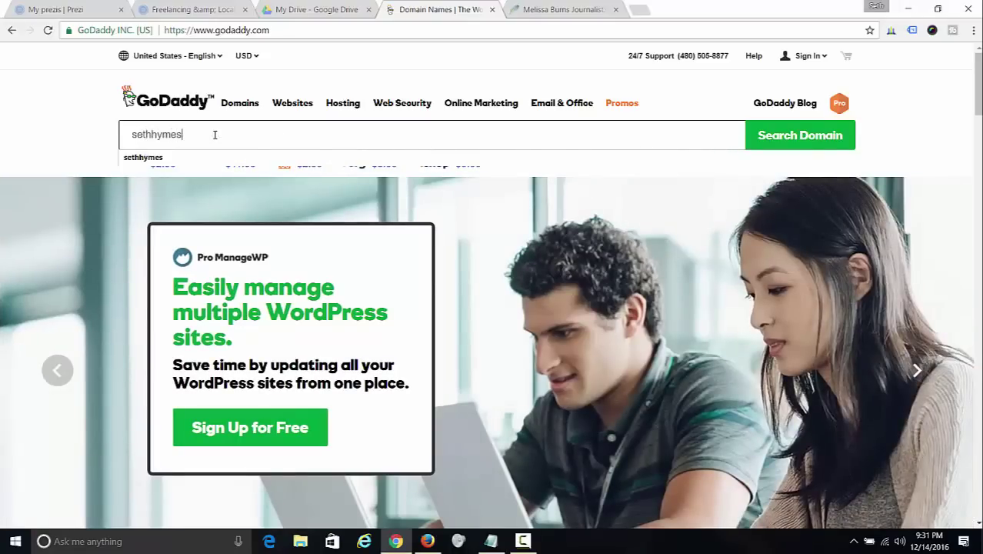
key(Return)
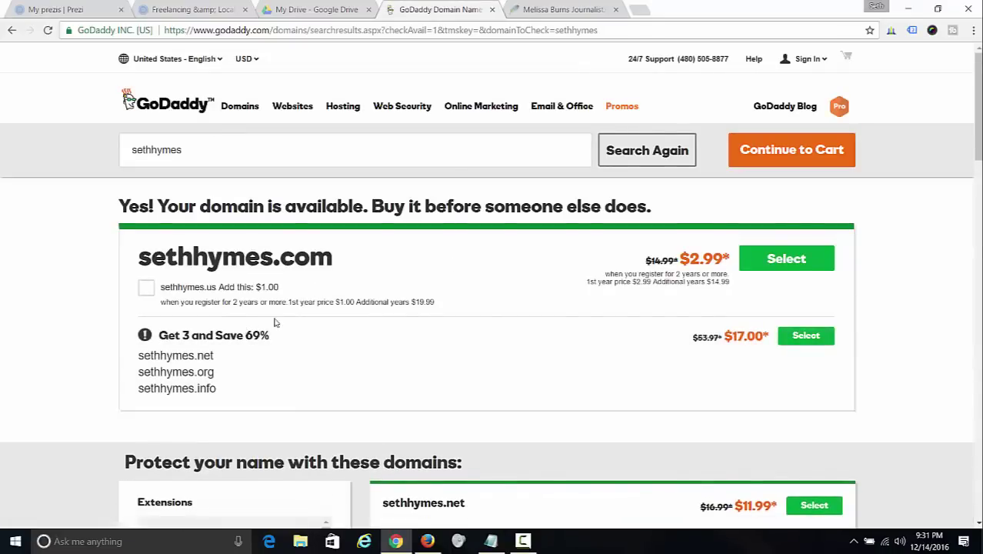
scroll(957, 179, down, 5)
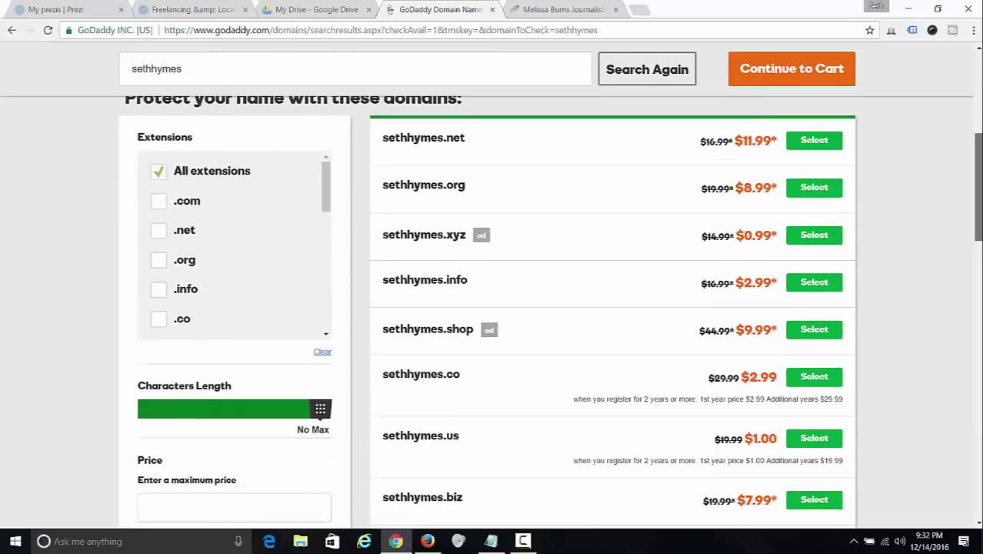
scroll(621, 274, down, 2)
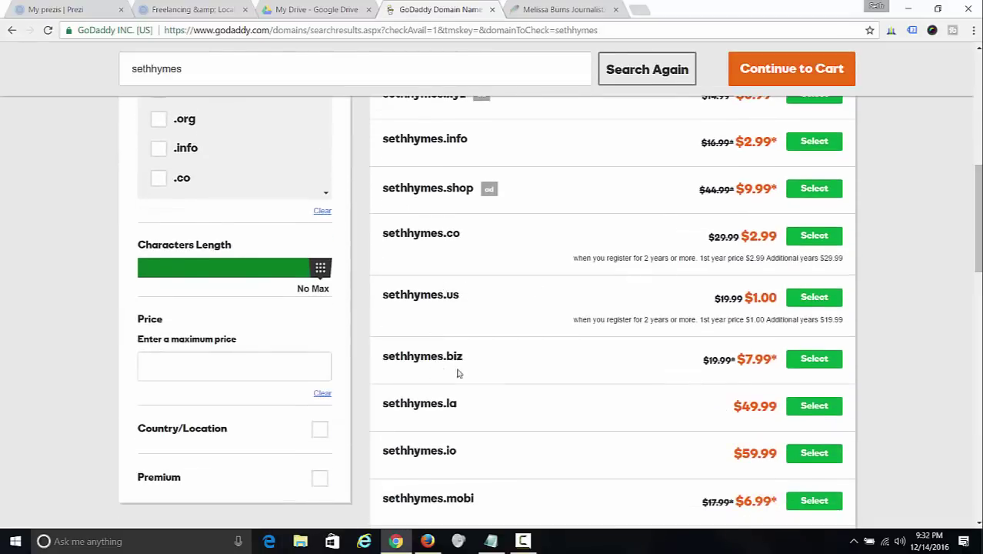
drag(975, 232, 976, 183)
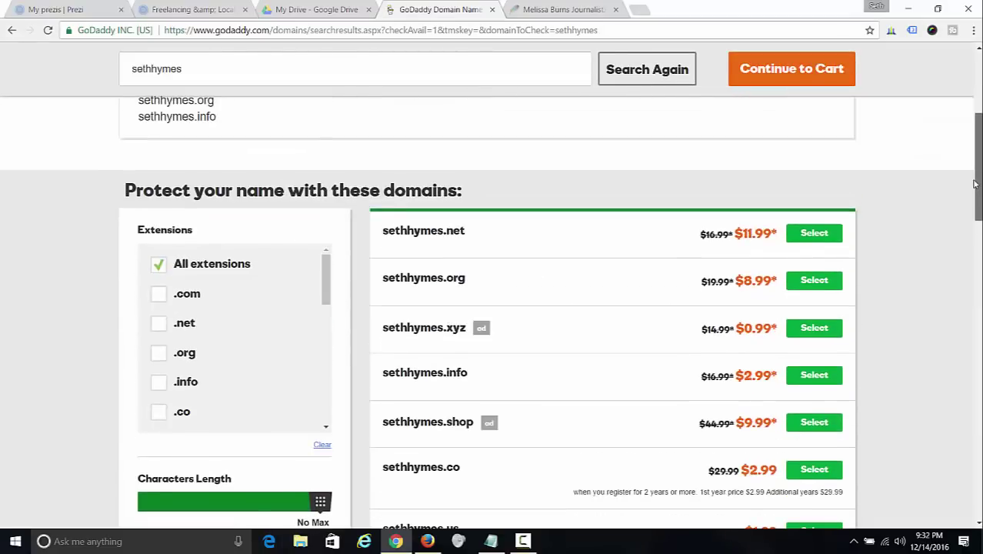
scroll(948, 116, up, 4)
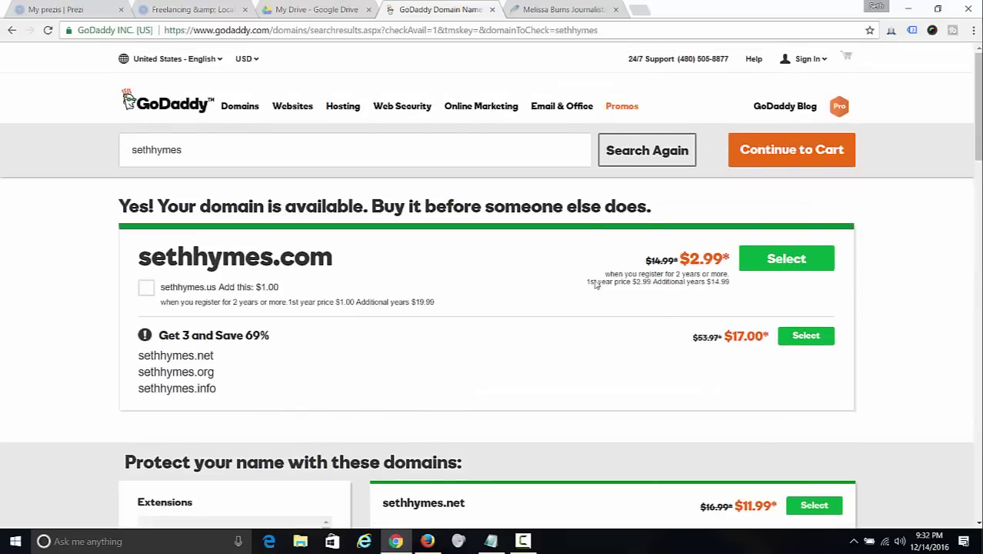
click(785, 260)
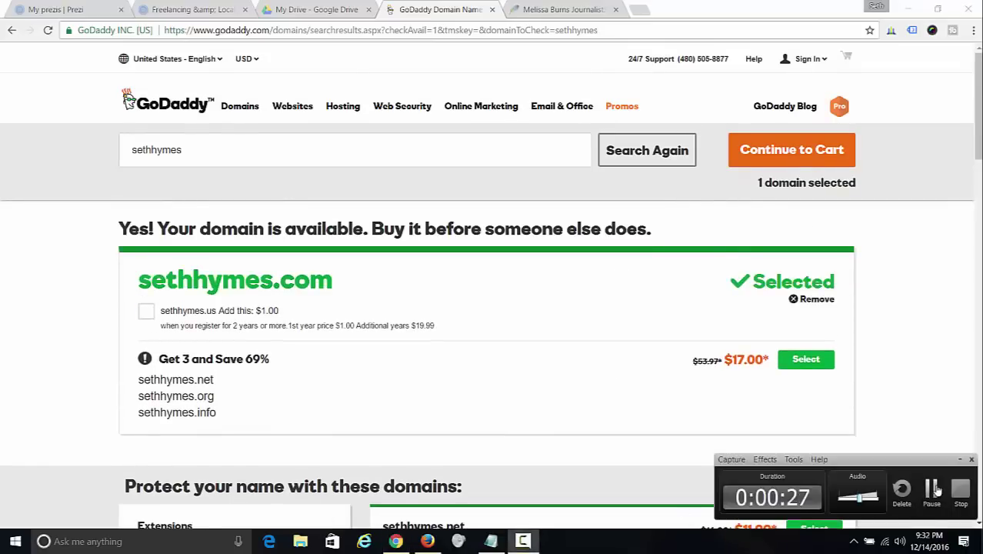
Set the domain term to 1 year, keep personal info public, and remove Office 365 email.
click(930, 489)
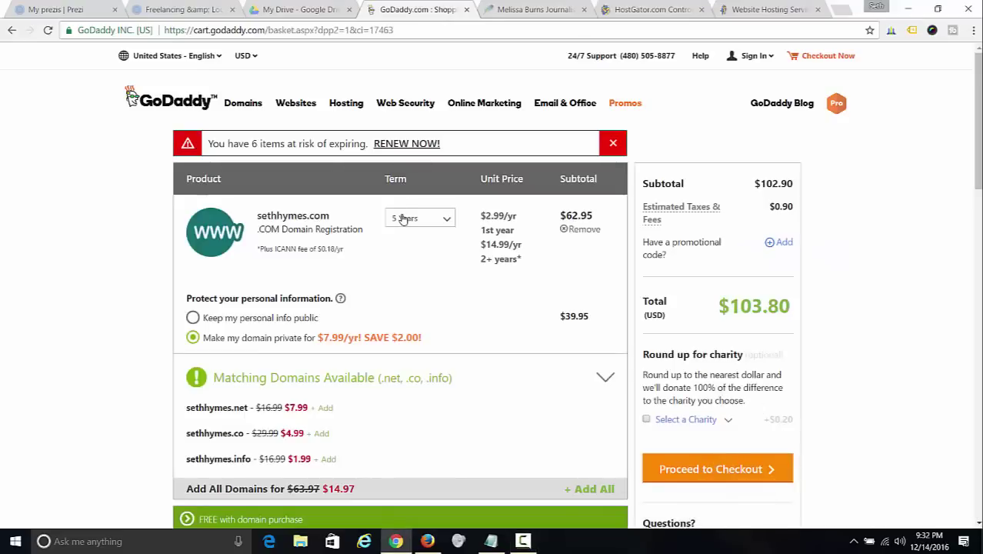
click(402, 219)
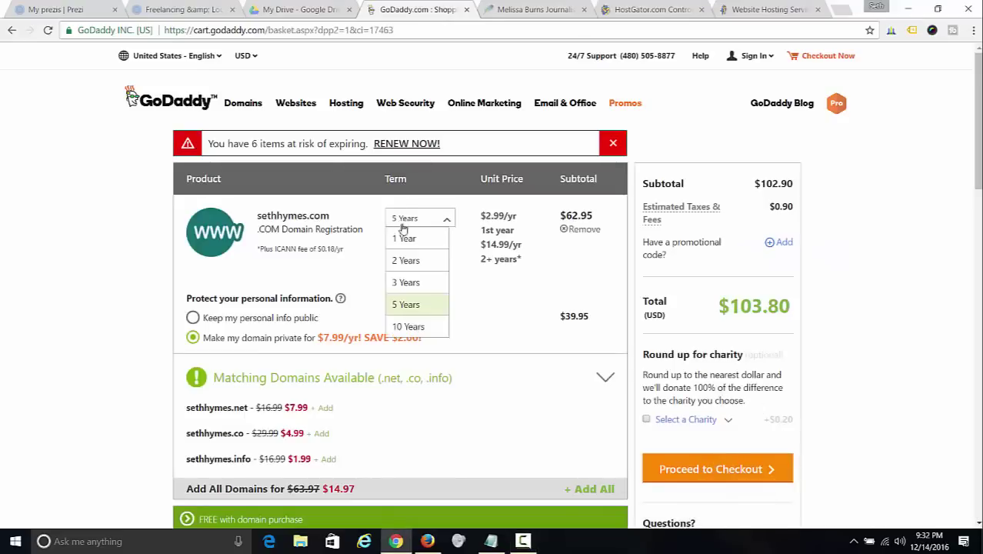
click(406, 236)
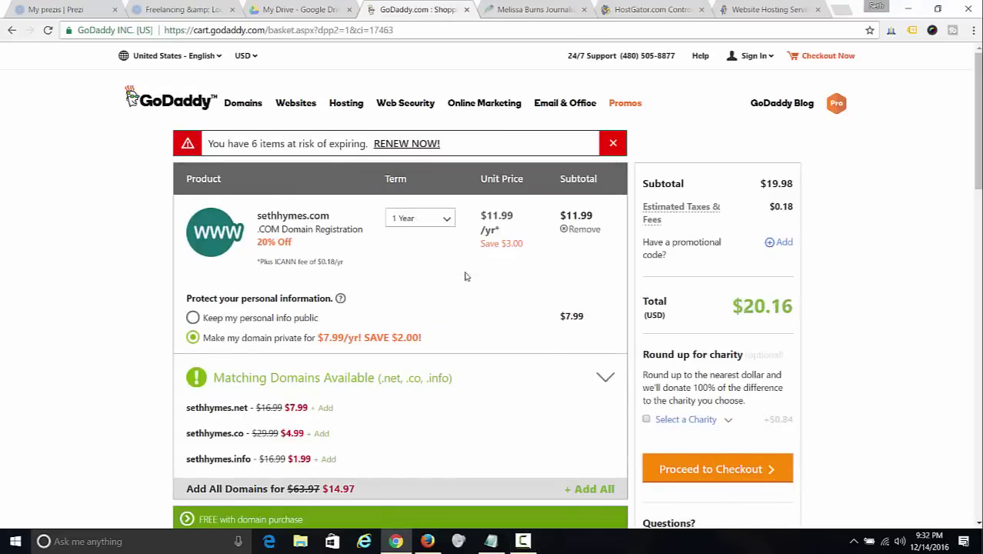
click(193, 317)
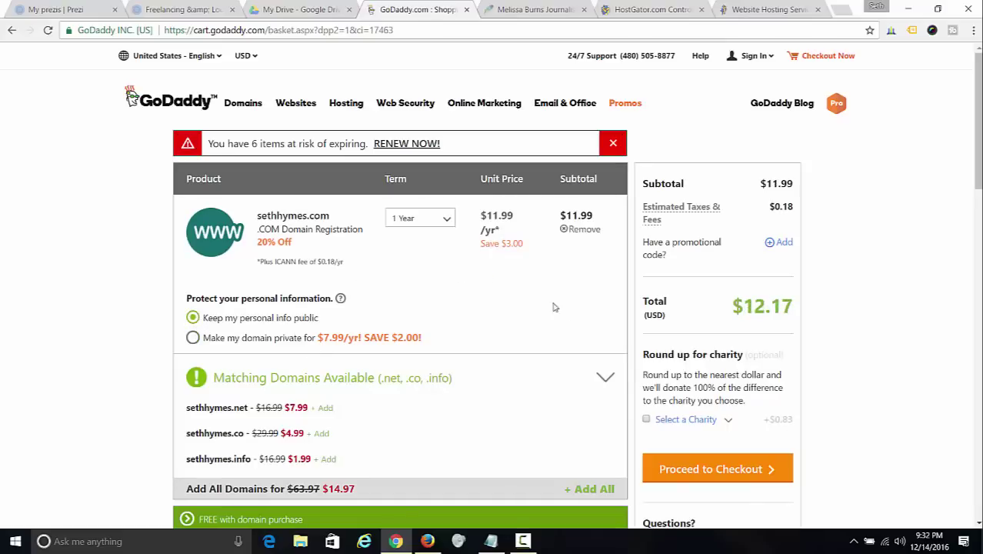
drag(977, 122, 947, 219)
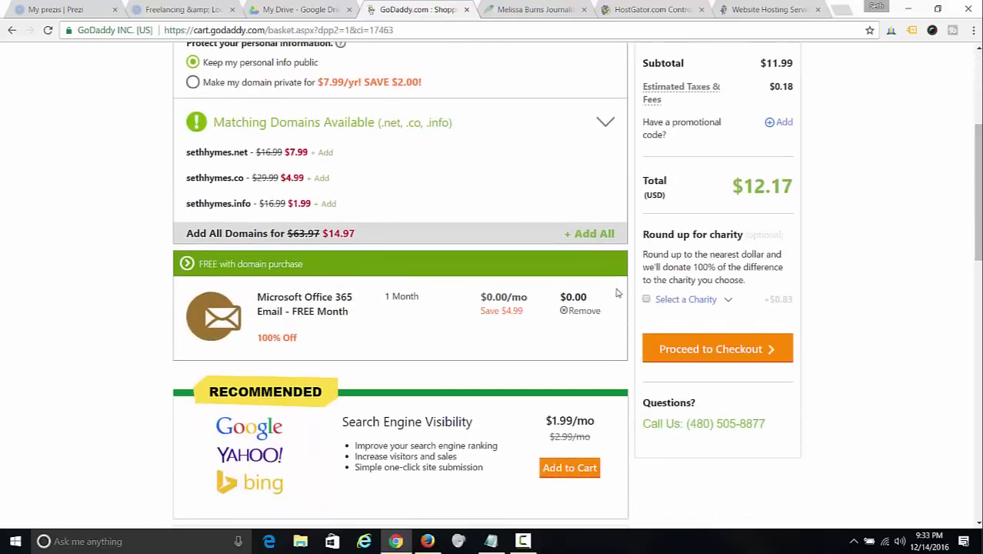
click(578, 310)
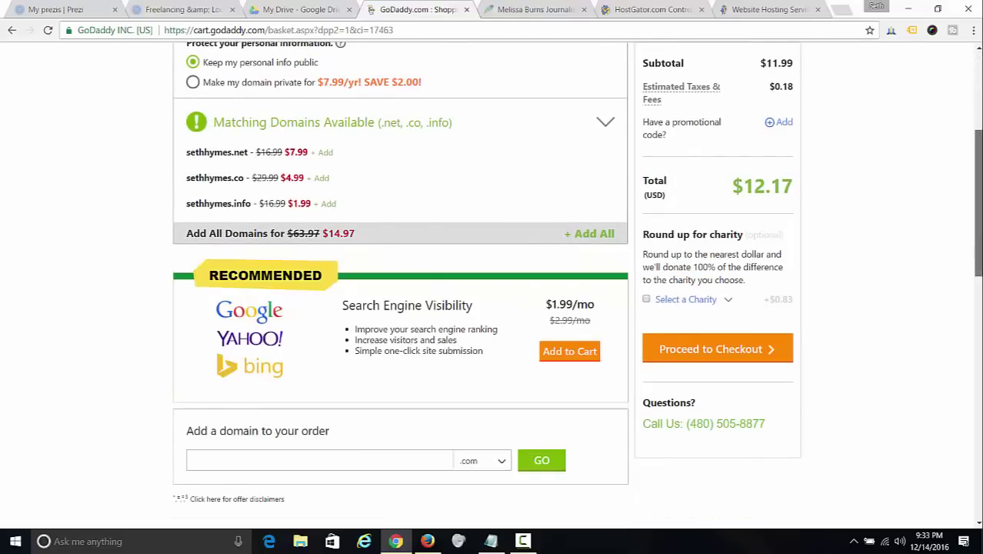
drag(977, 204, 977, 150)
Apply promo code cjcfw30off, which GoDaddy rejects as invalid.
click(785, 121)
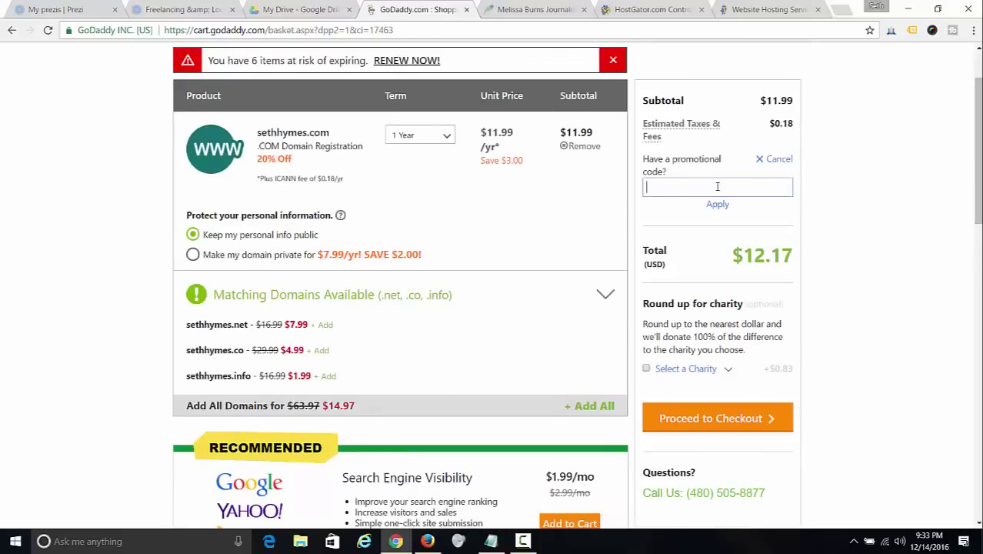
text(cjcfw30off)
click(717, 204)
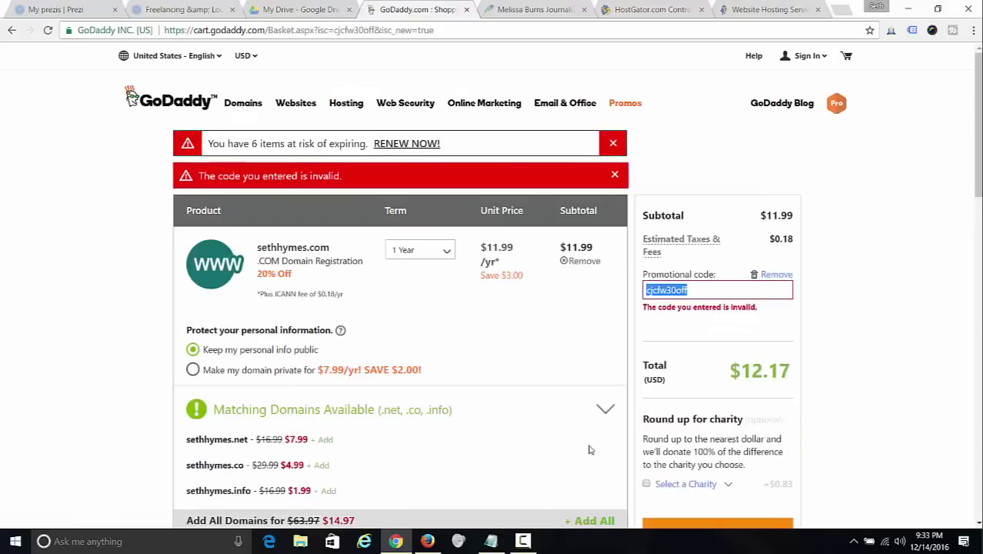
click(523, 541)
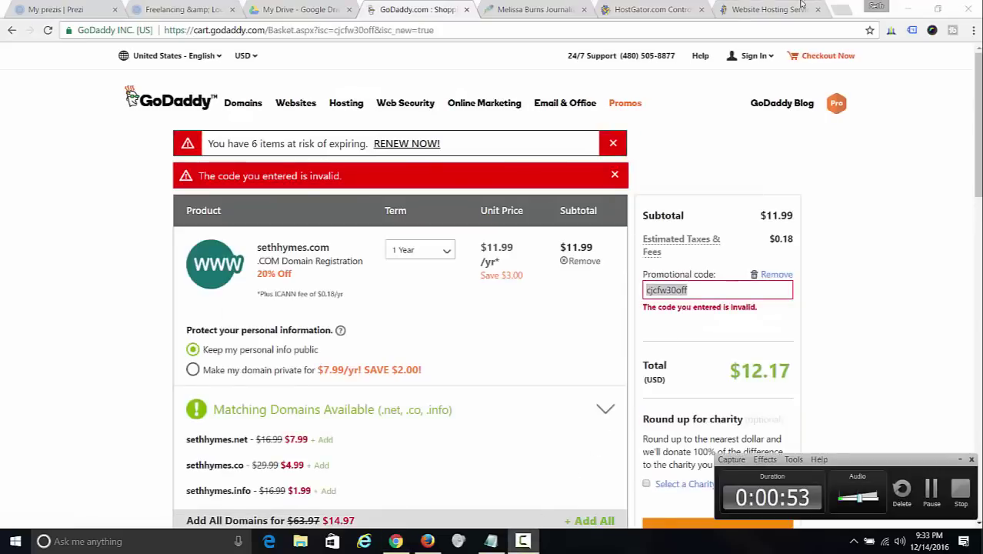
Search 'fat wallet coupon code godaddy' and find the cjcfwoff30 code on FatWallet's GoDaddy page.
click(842, 10)
text(fat wallet coupon code)
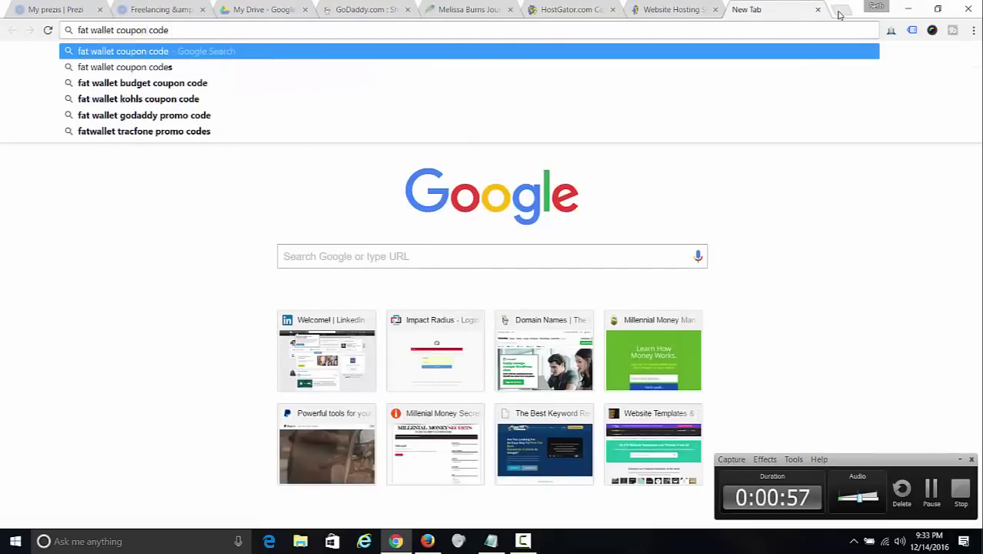
text( goda)
key(Down)
key(Return)
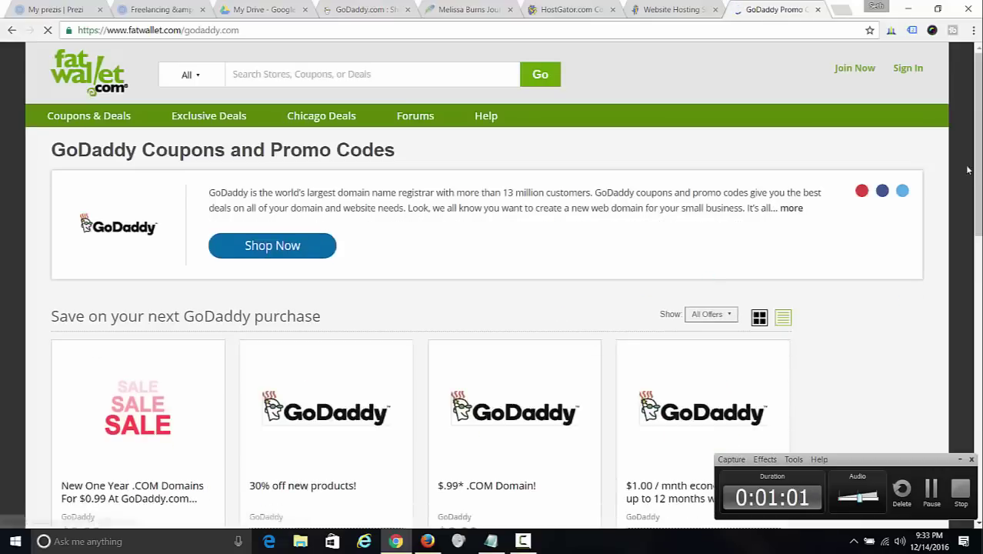
scroll(967, 169, down, 3)
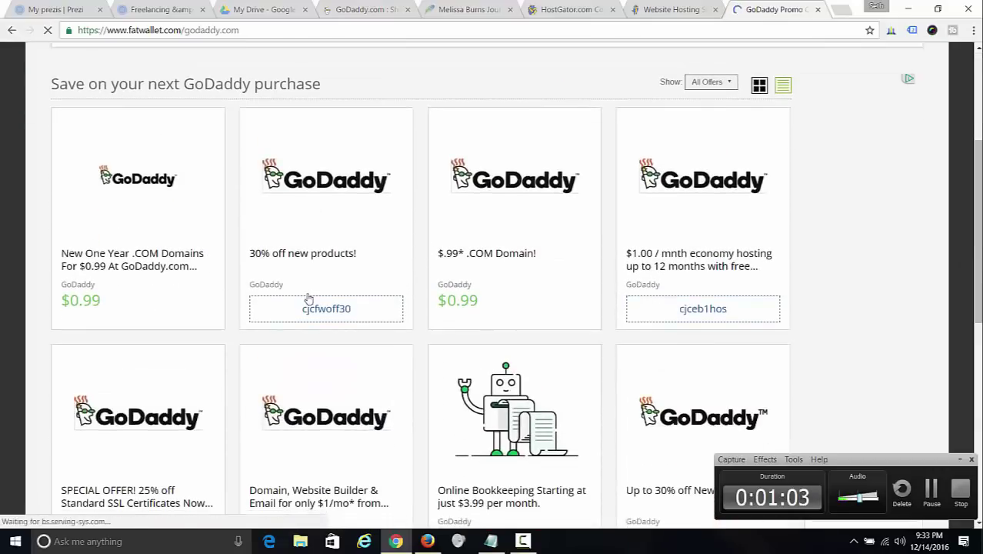
mouse_move(308, 300)
mouse_down()
mouse_move(363, 300)
mouse_move(338, 343)
mouse_move(307, 296)
mouse_up()
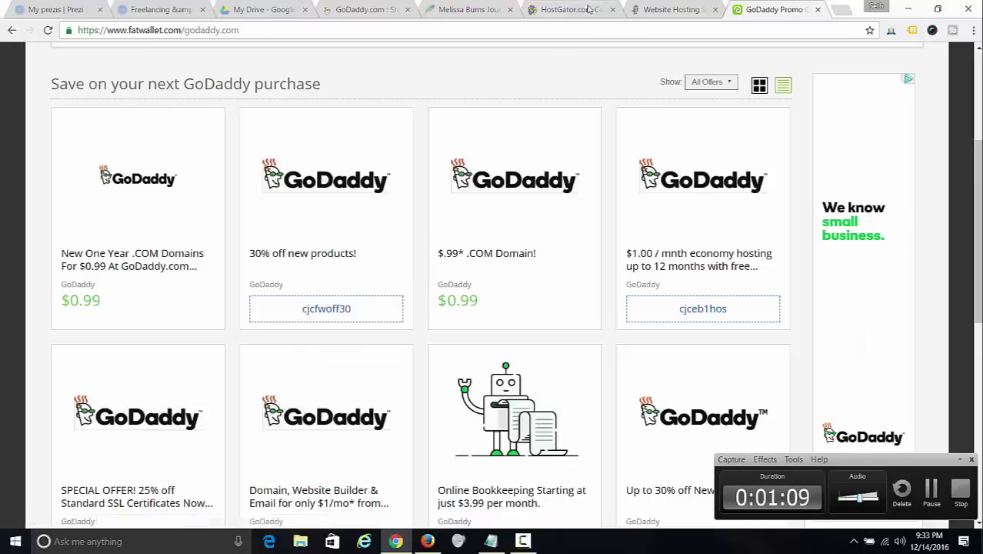
click(365, 9)
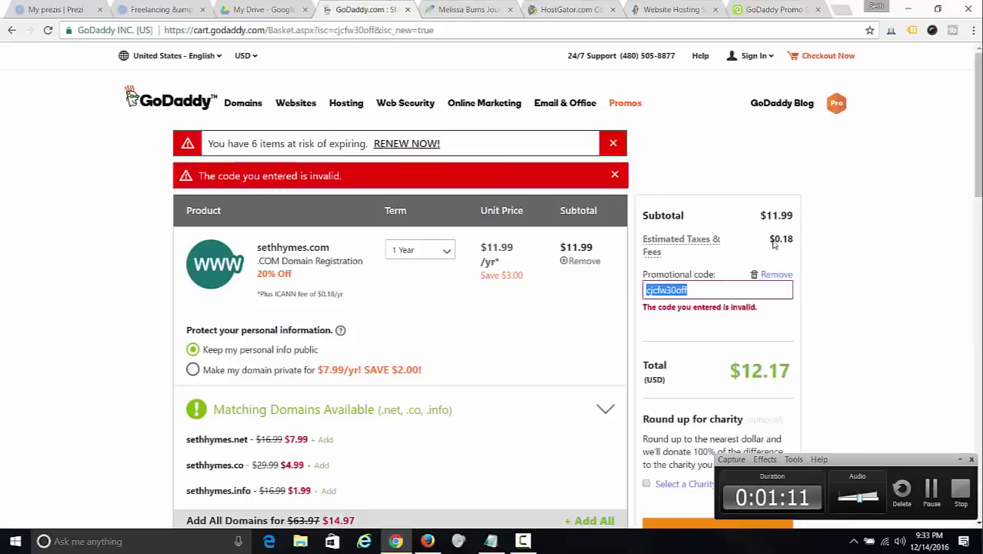
Apply promo code cjcfwoff30 and submit the domain order for a $10.67 total.
text(cjcfwoff30)
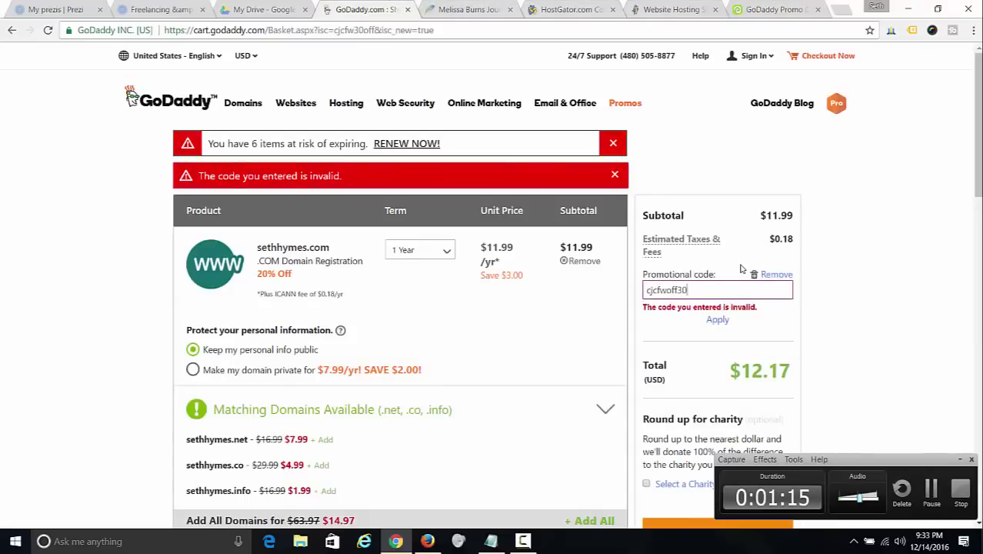
click(719, 320)
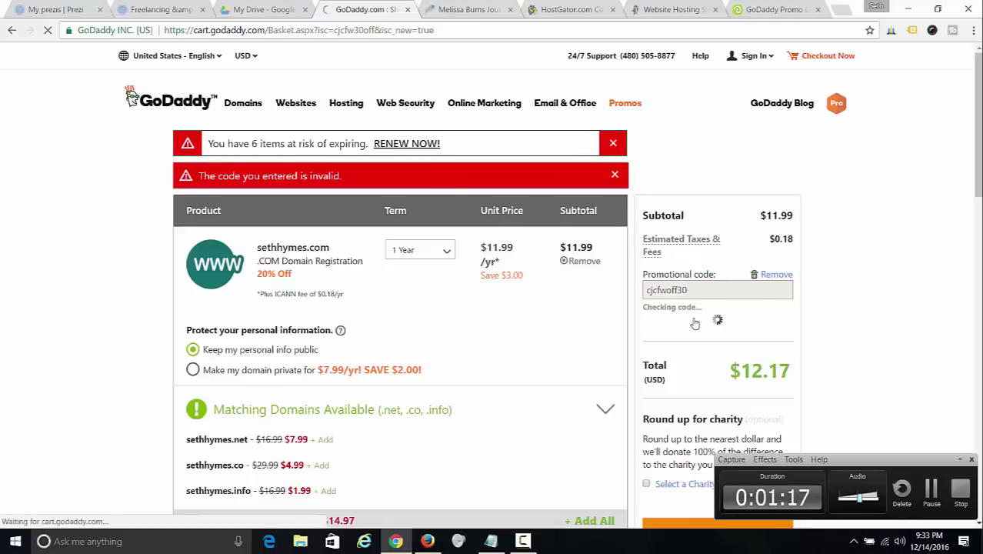
scroll(932, 448, down, 5)
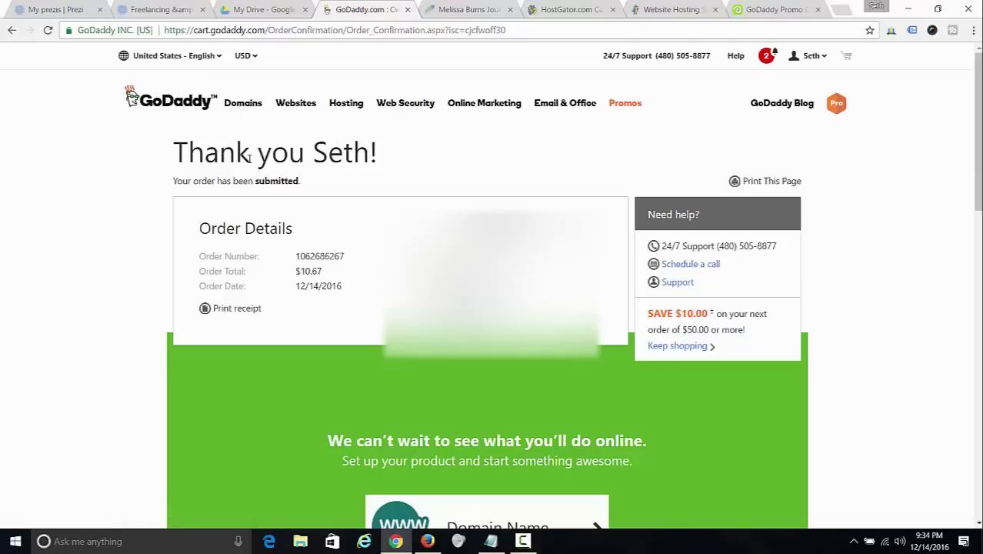
mouse_move(240, 114)
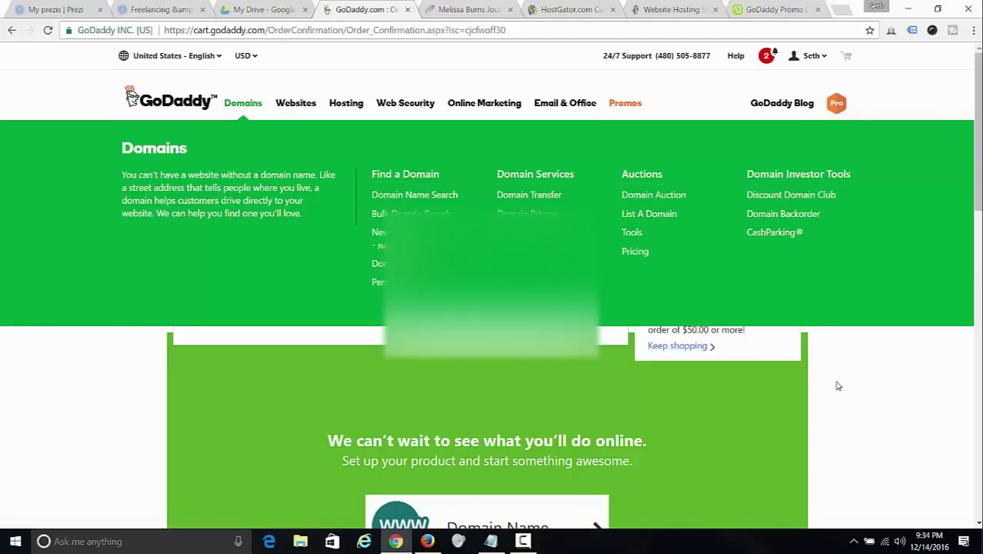
scroll(944, 206, down, 3)
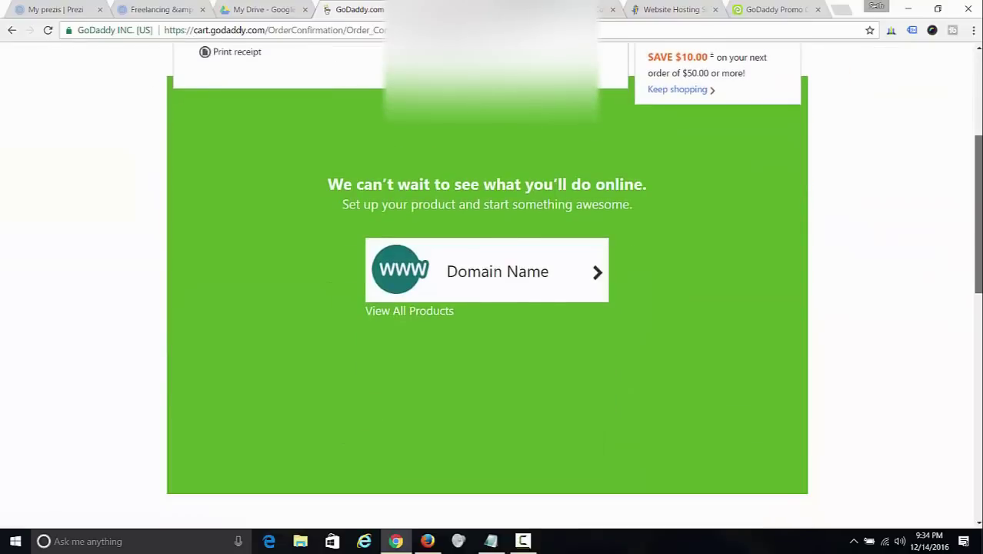
scroll(978, 186, up, 3)
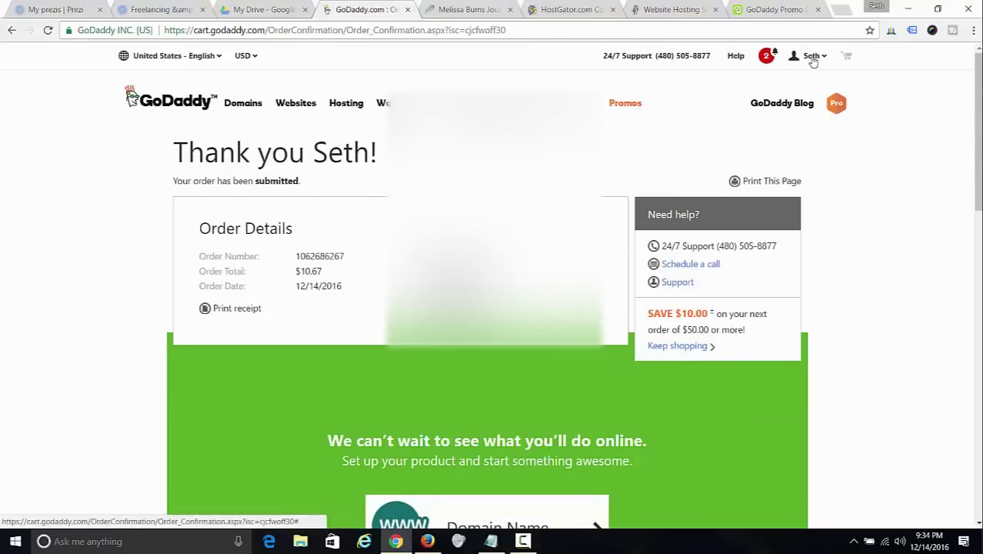
click(813, 60)
Open Manage My Domains and view the new .com domain's Domain Details page.
click(180, 155)
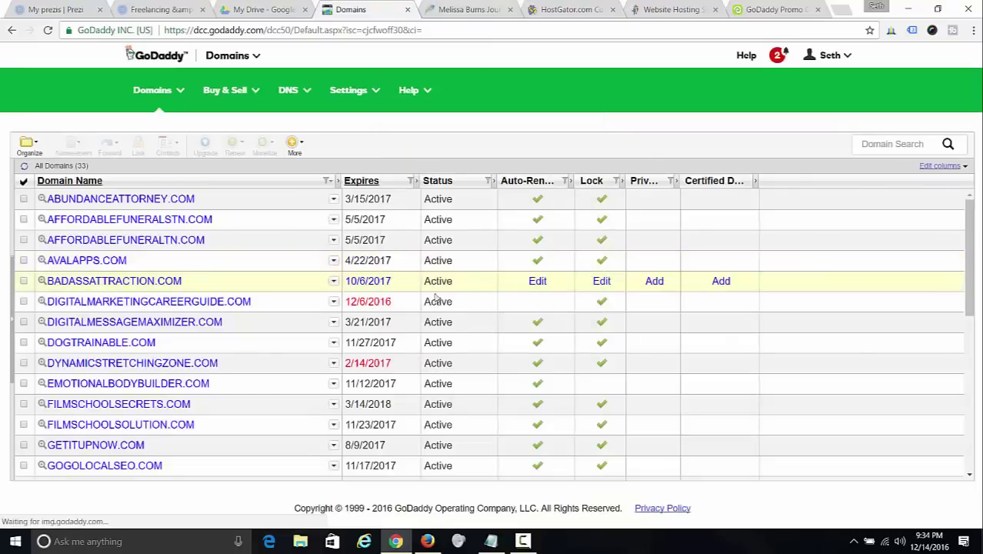
drag(970, 254, 975, 416)
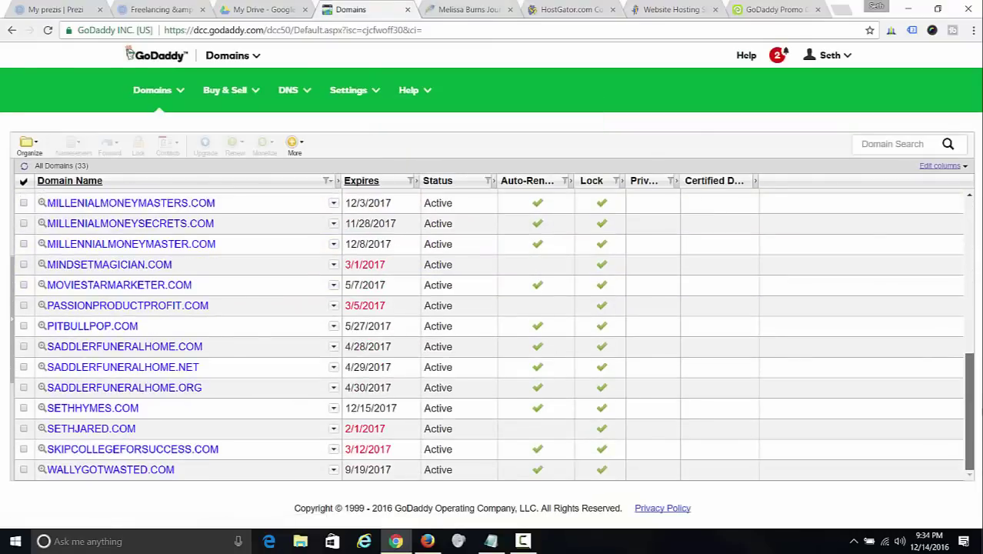
click(71, 410)
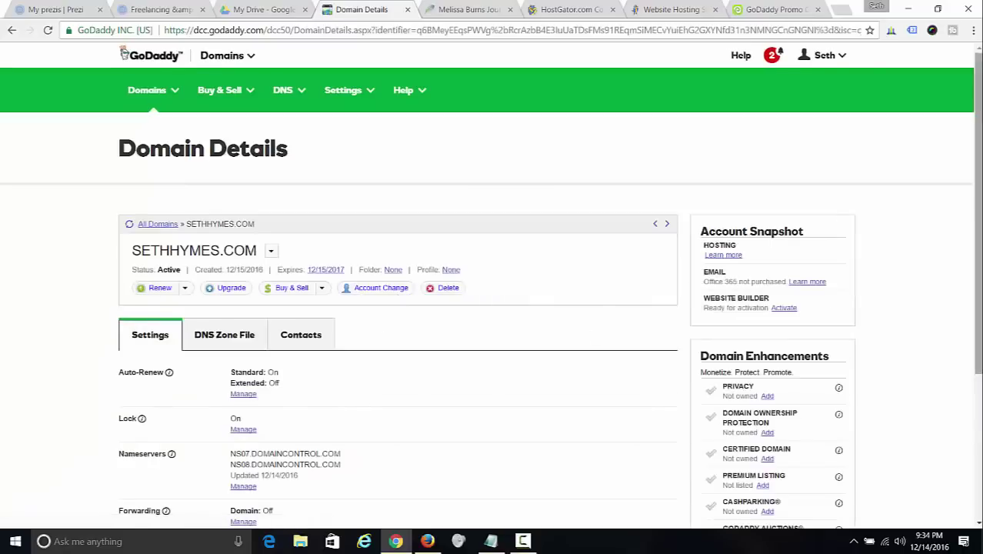
scroll(346, 346, down, 1)
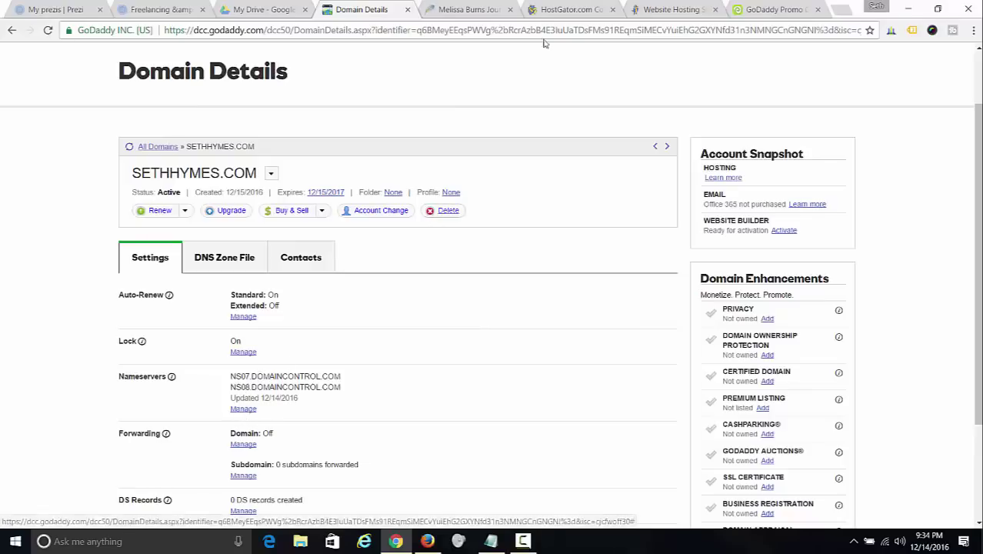
Copy name server ns8251.hostgator.com from cPanel's Account Information, then return to GoDaddy.
click(573, 10)
scroll(492, 292, down, 20)
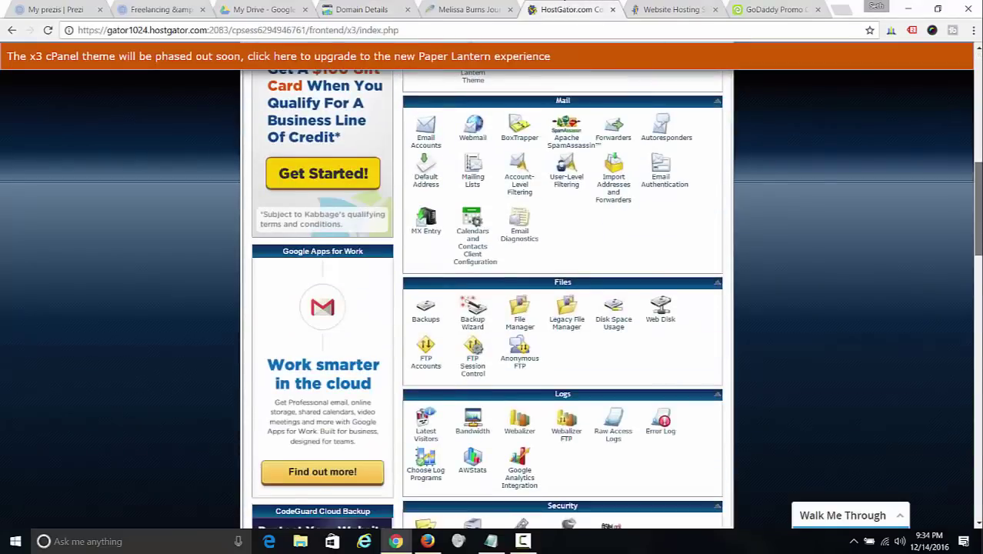
scroll(492, 292, down, 5)
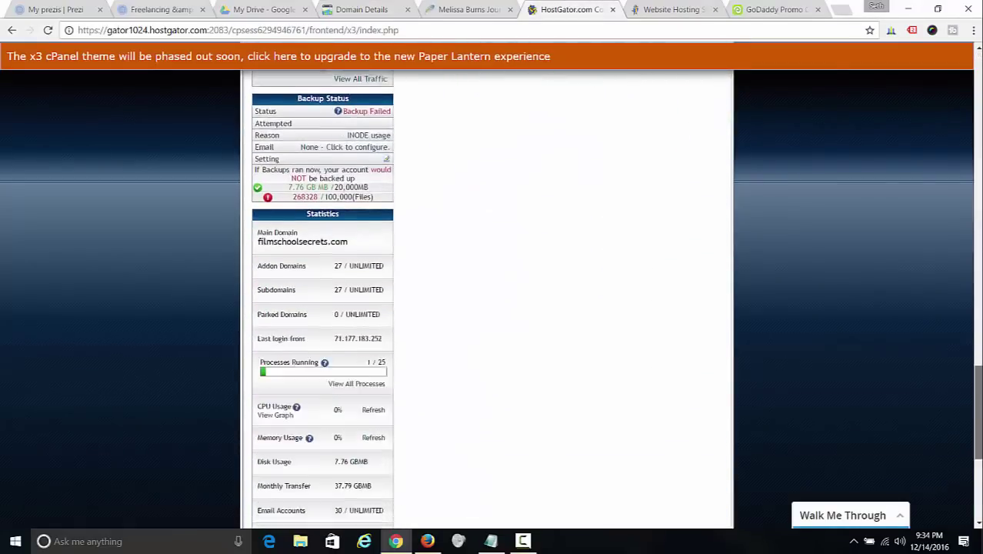
scroll(442, 390, down, 1)
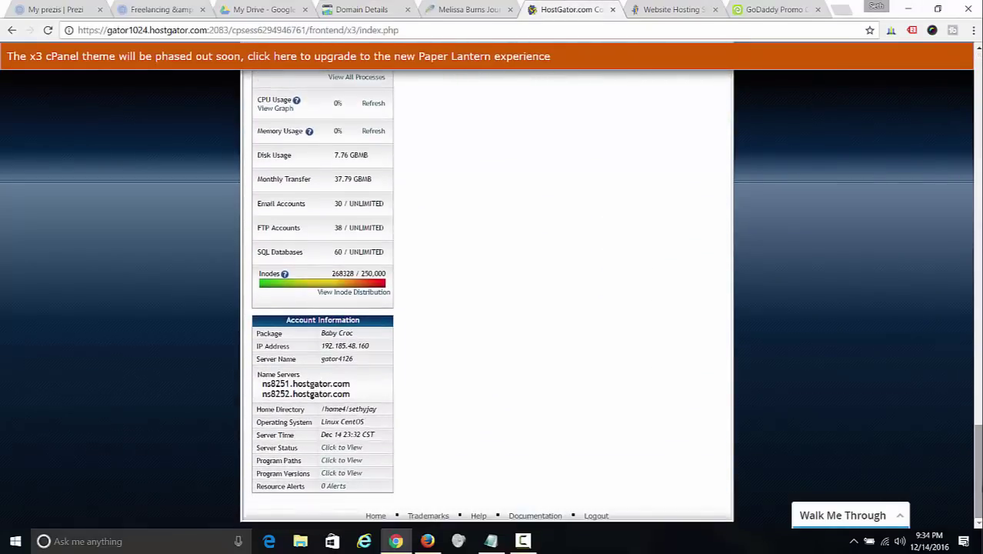
drag(270, 383, 349, 384)
key(ctrl+c)
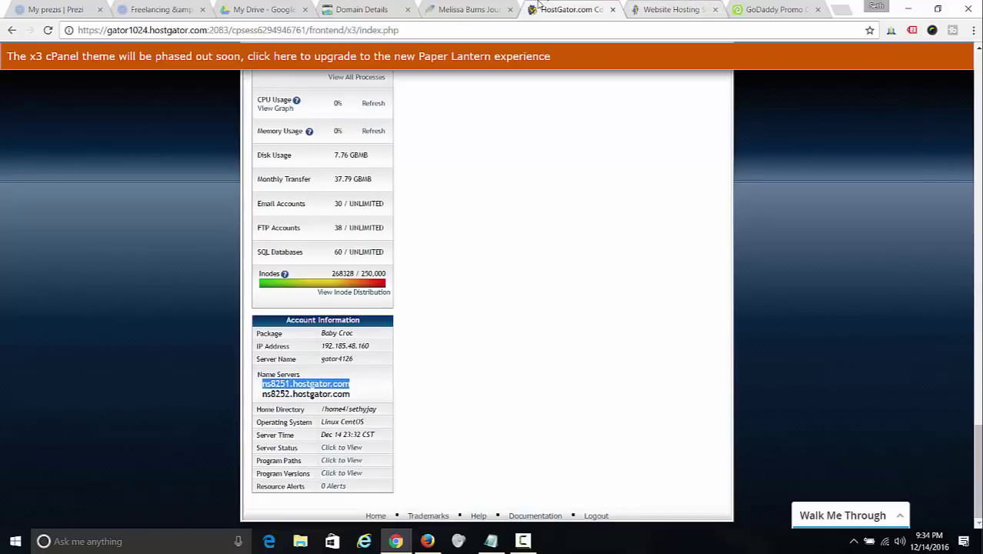
click(384, 6)
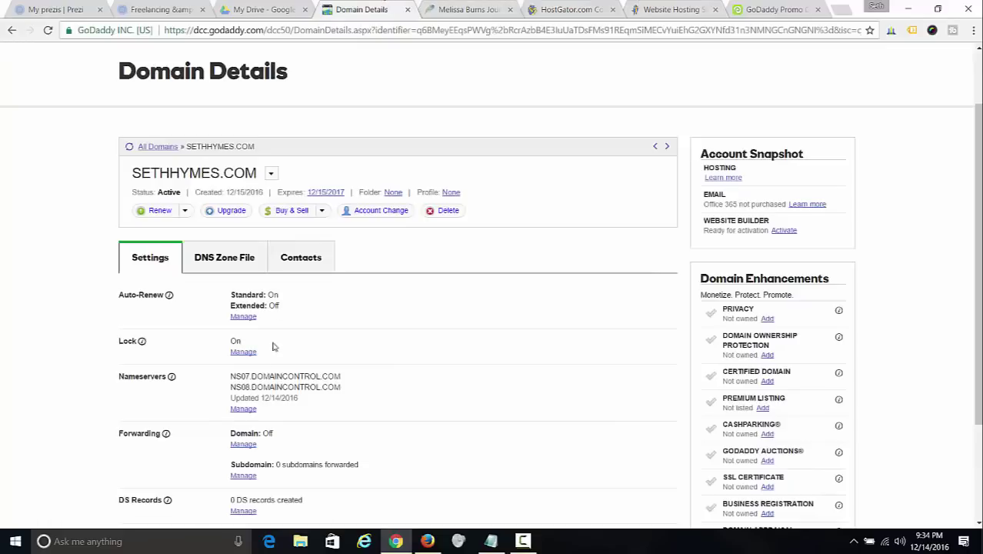
Set the domain's custom nameservers to NS8251.HOSTGATOR.COM and NS8252.HOSTGATOR.COM and save.
click(243, 409)
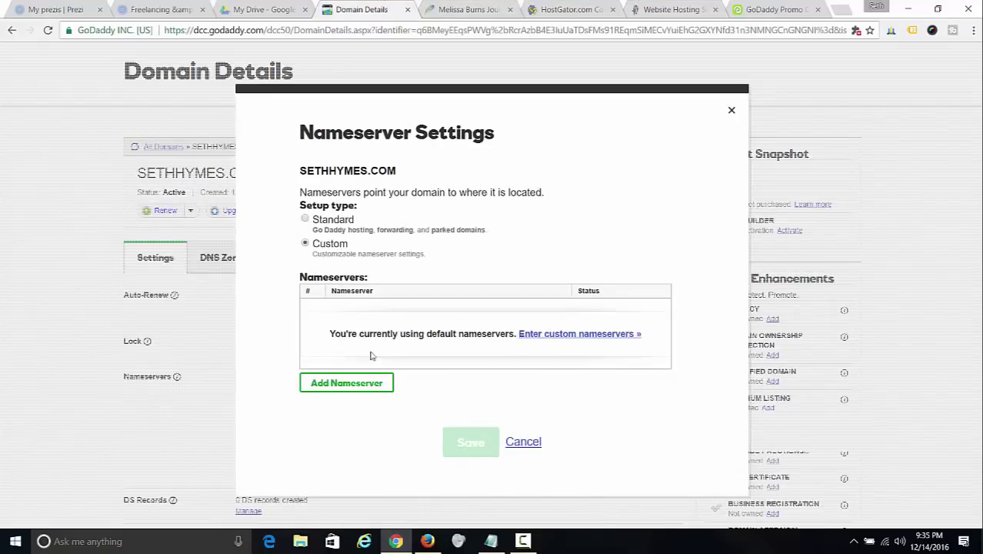
click(363, 383)
click(375, 173)
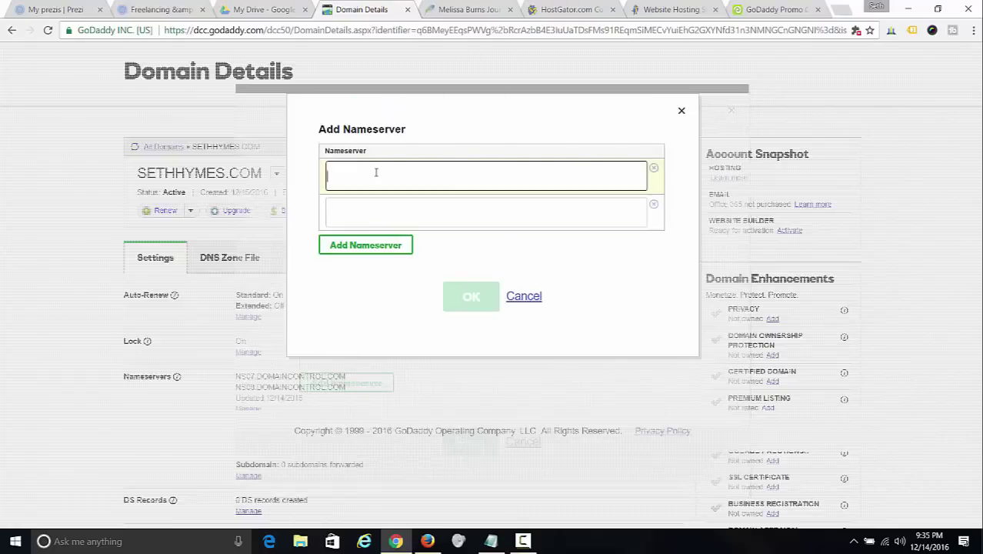
key(ctrl+v)
key(Tab)
key(ctrl+v)
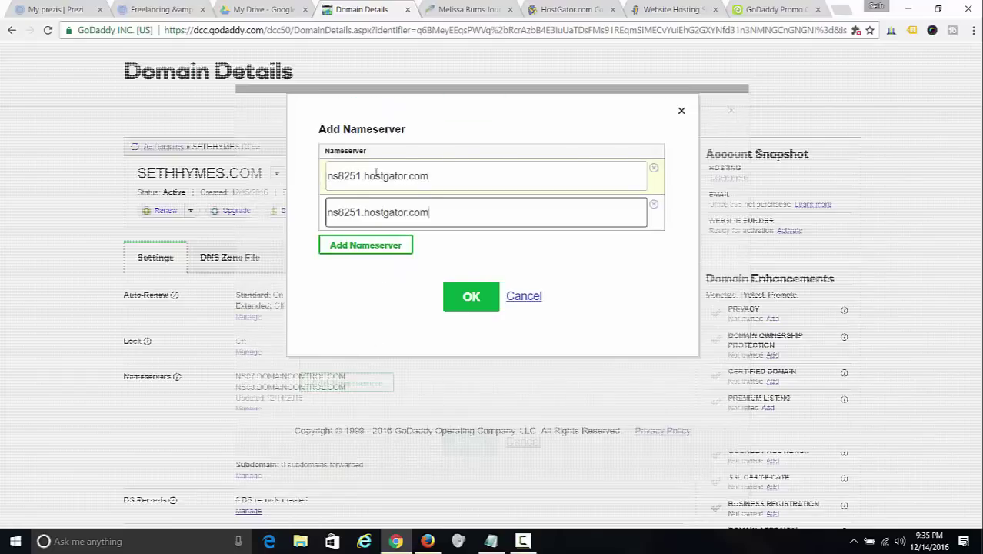
key(BackSpace)
text(2)
click(467, 299)
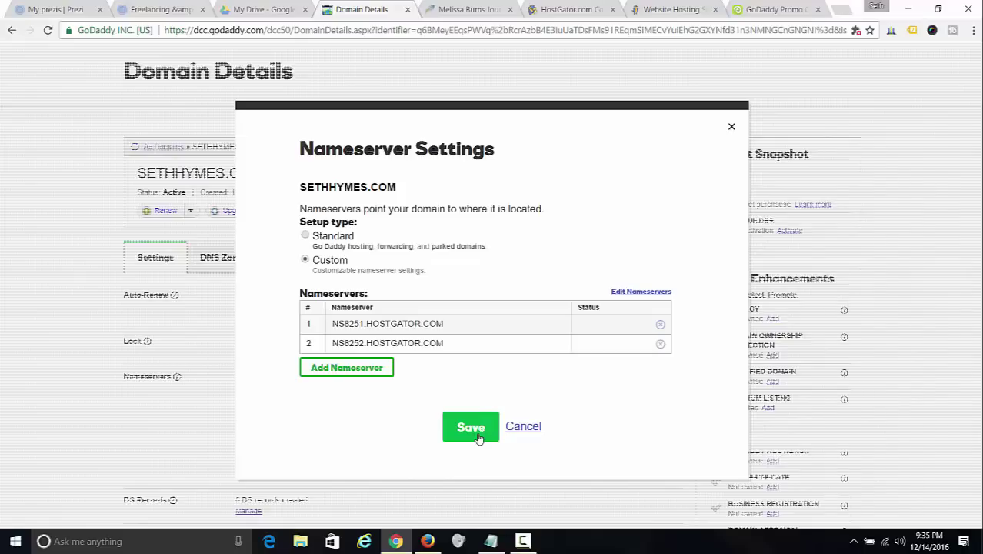
click(471, 428)
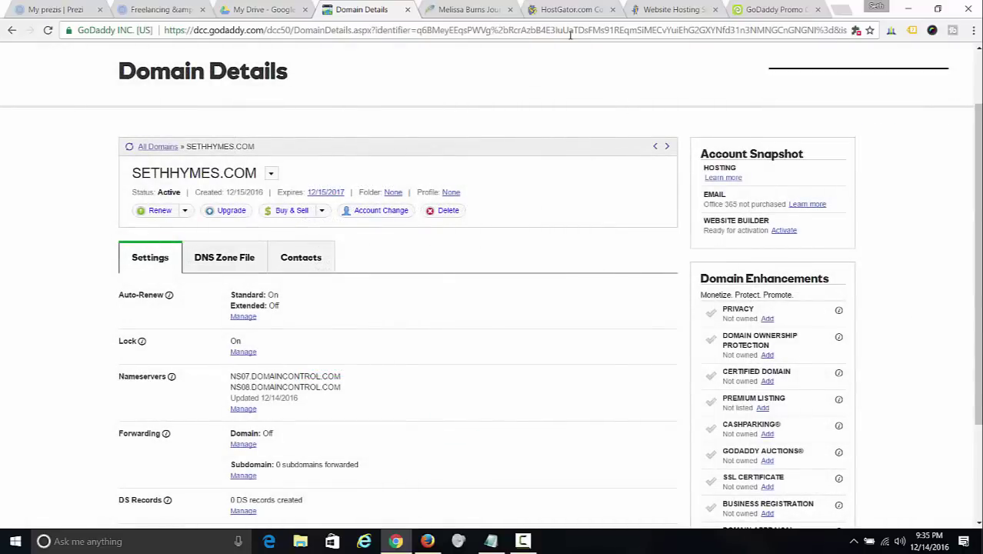
click(554, 9)
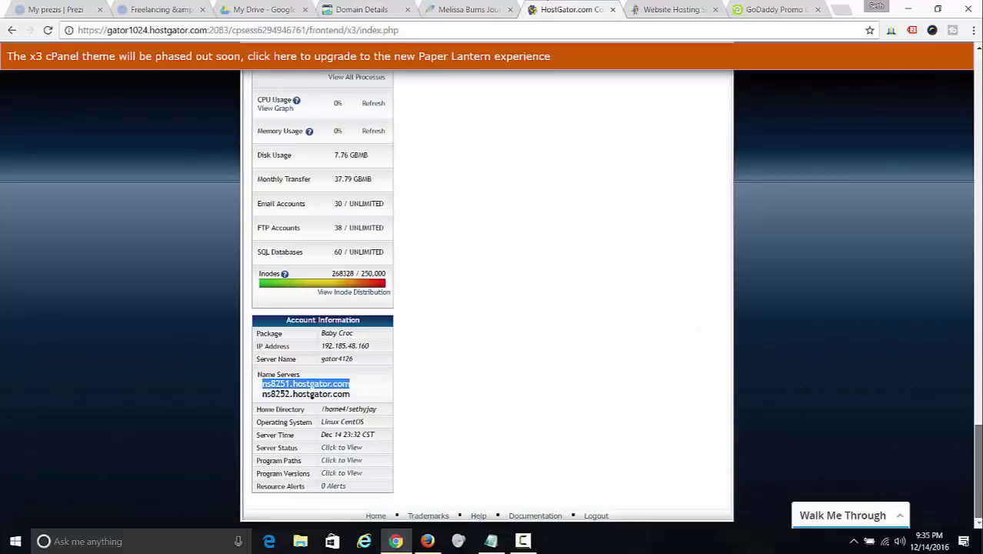
On hostgator.com, start a sign-up and reach the Baby plan order form.
scroll(874, 356, up, 15)
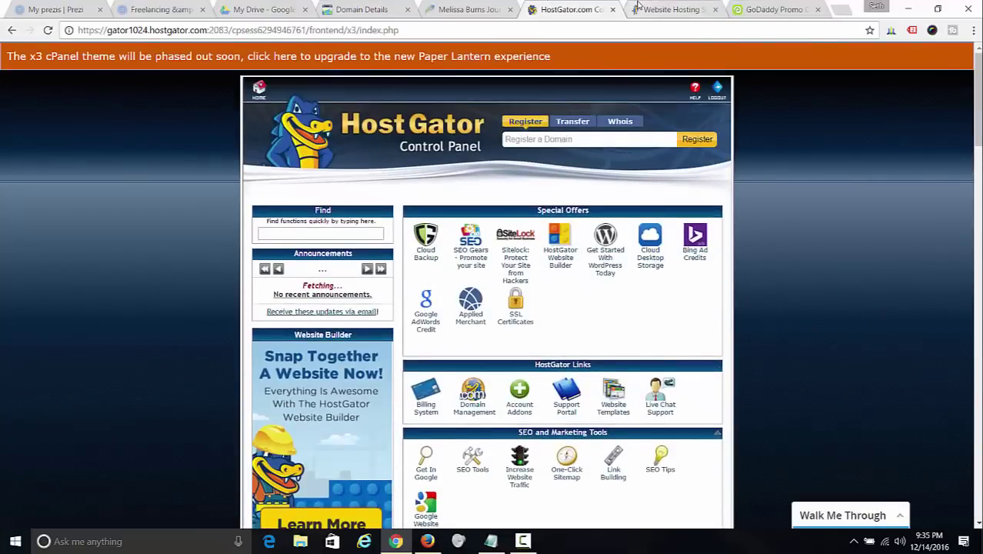
click(638, 6)
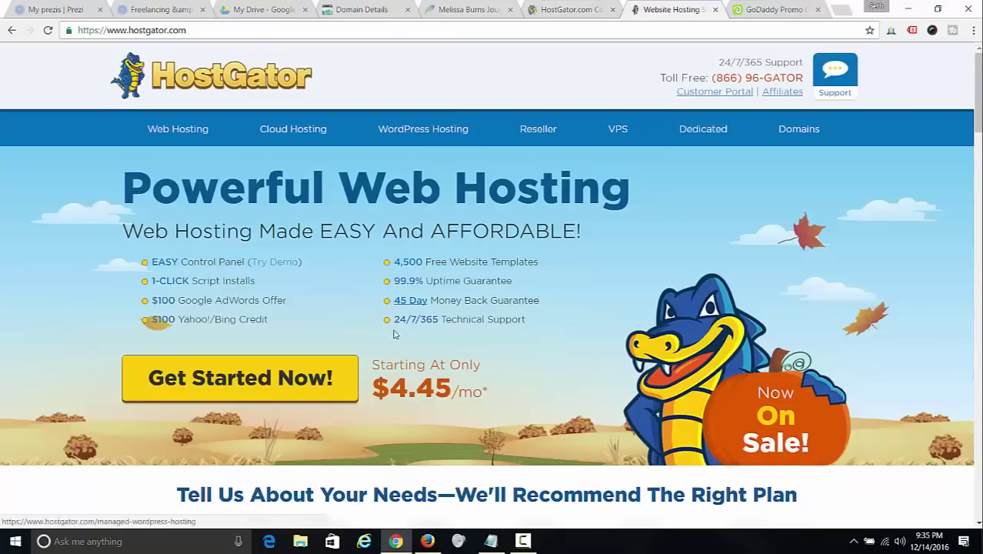
scroll(979, 93, down, 10)
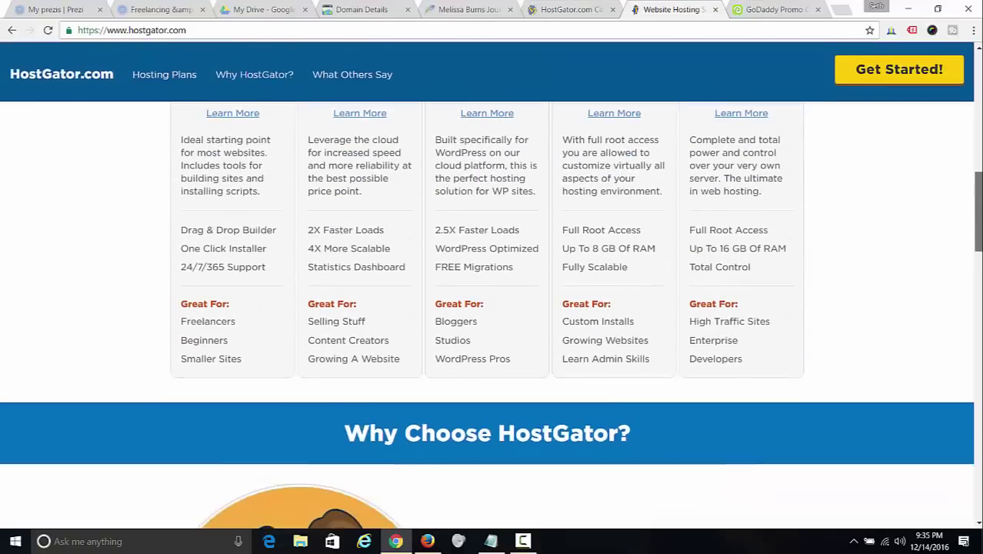
scroll(978, 93, up, 10)
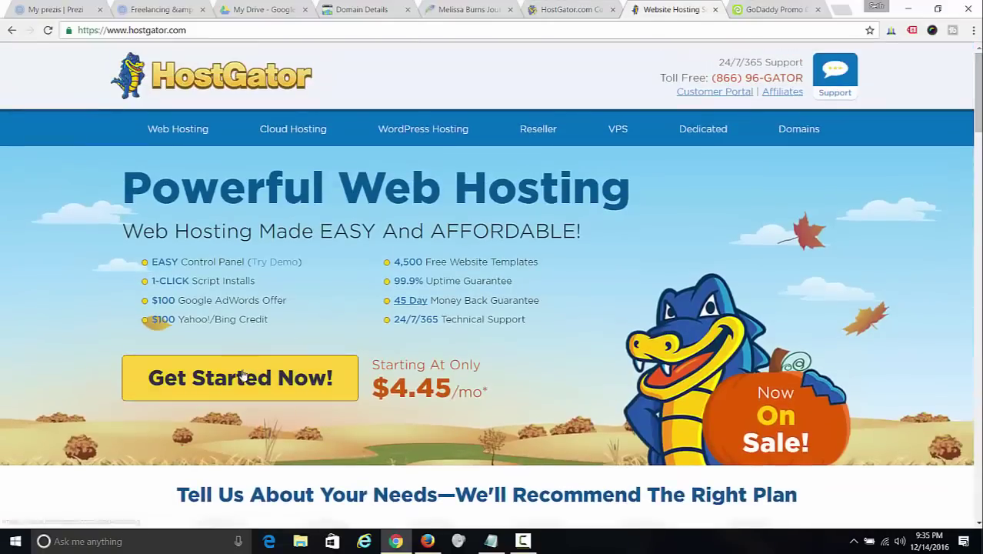
click(258, 362)
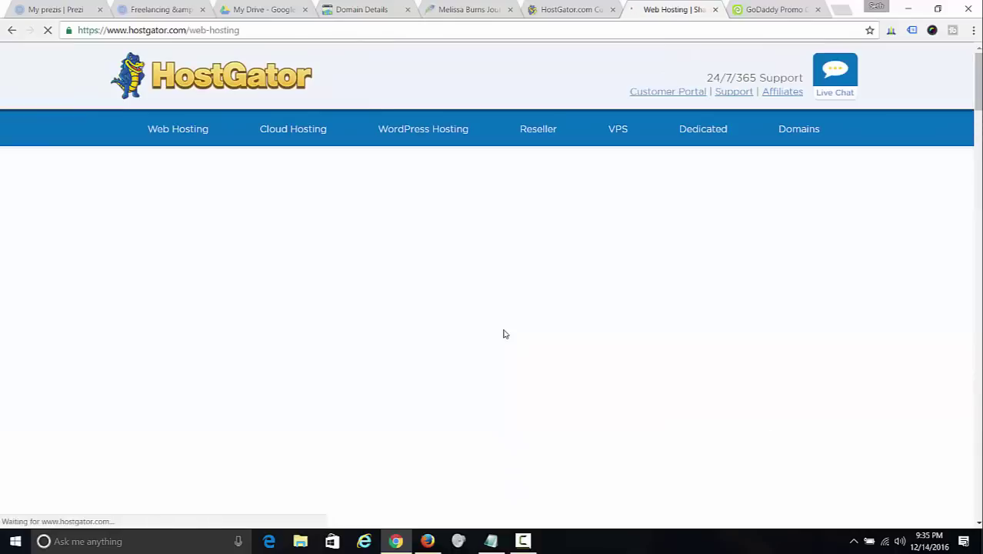
scroll(671, 274, down, 3)
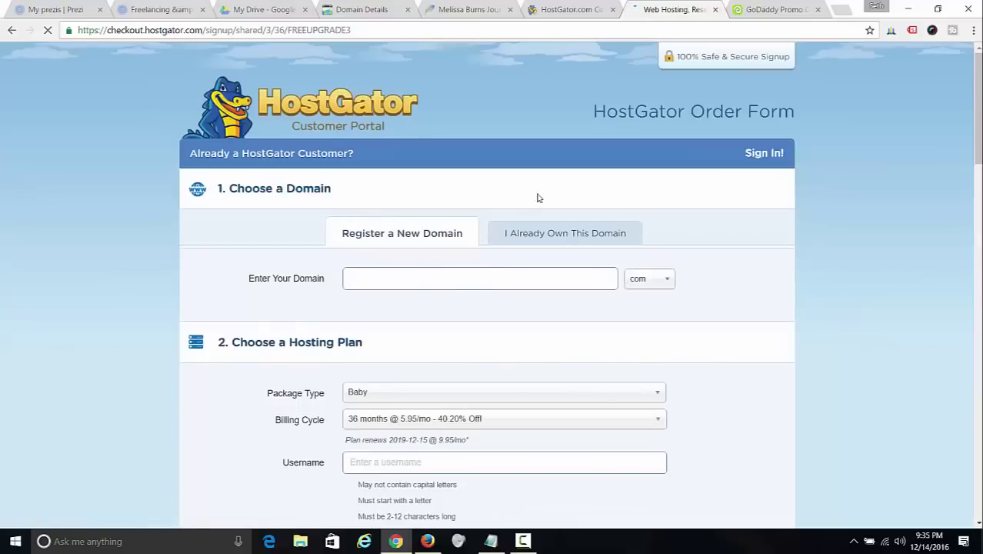
Mark the domain as already owned and enter sethhymes.com.
click(583, 232)
click(453, 276)
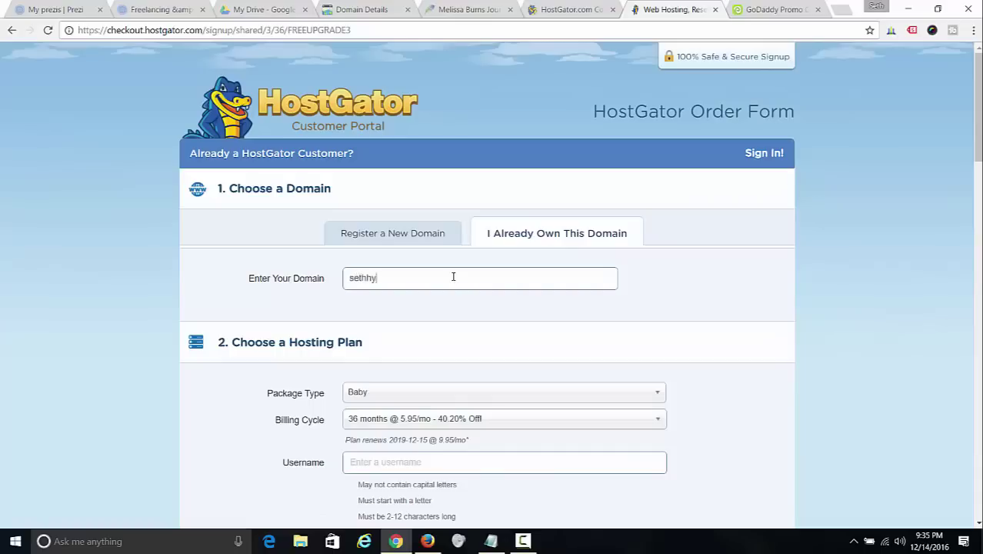
key(BackSpace)
text(.c)
key(BackSpace)
key(BackSpace)
text(s.com)
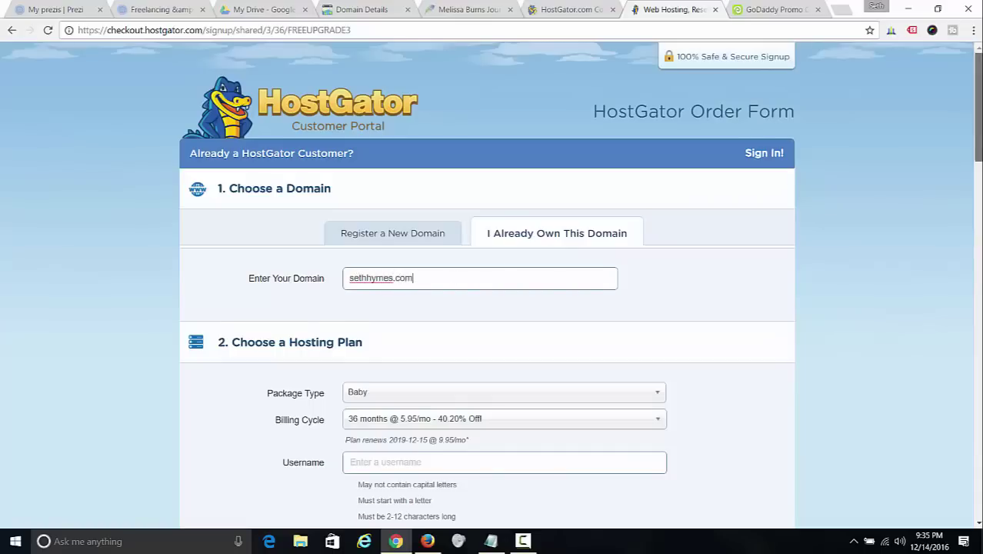
scroll(976, 108, down, 4)
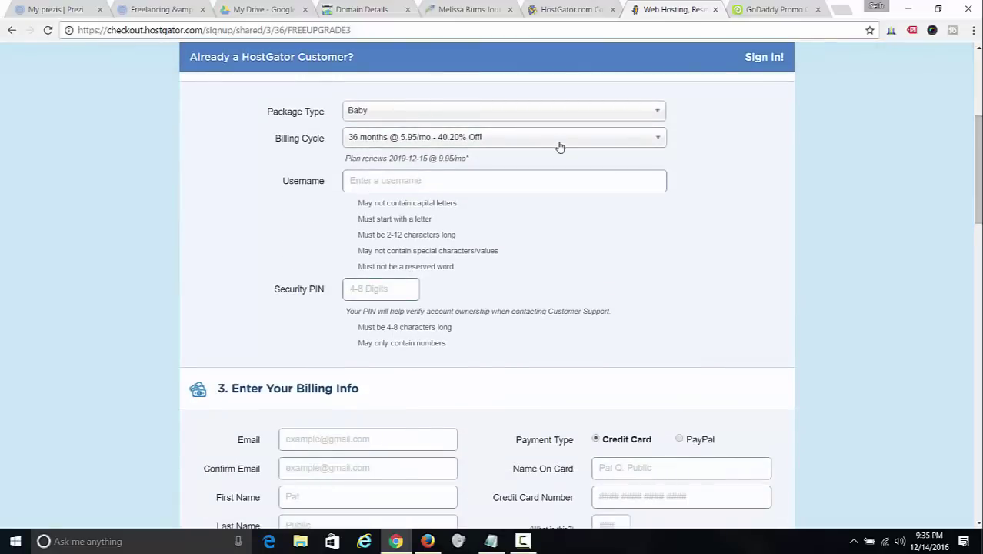
Set billing to 1 month at $11.95/mo and uncheck HackAlert and Site Backup.
click(483, 139)
click(446, 186)
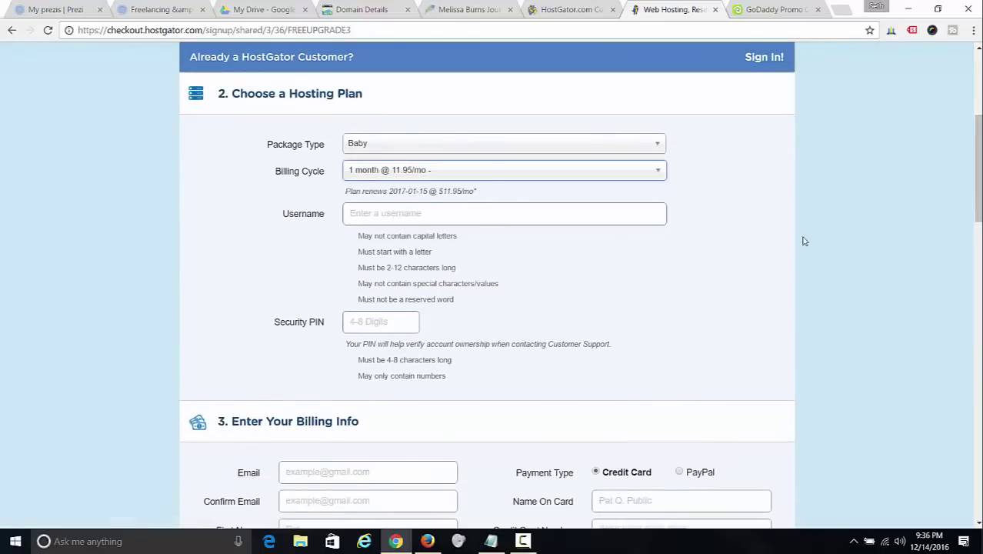
scroll(803, 240, up, 5)
drag(979, 158, 979, 390)
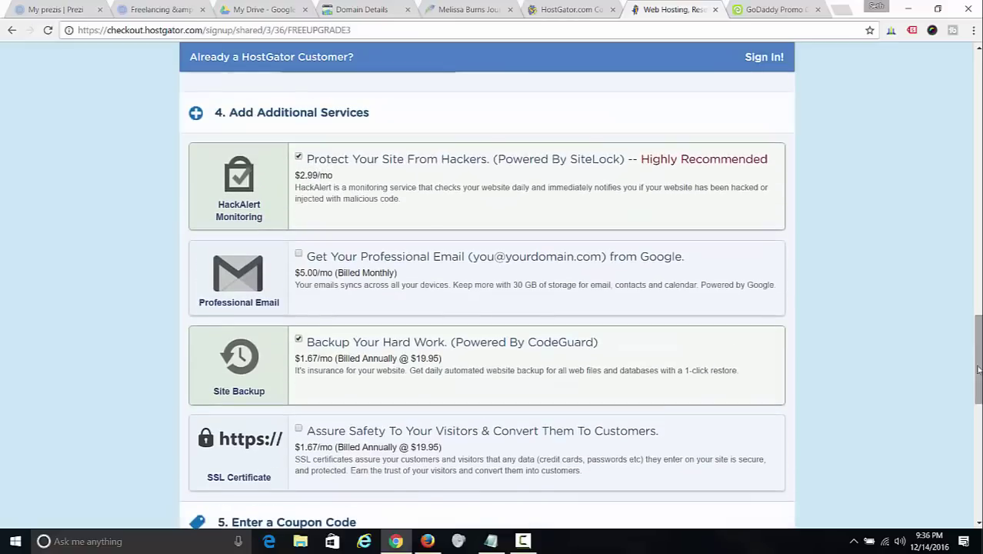
click(299, 157)
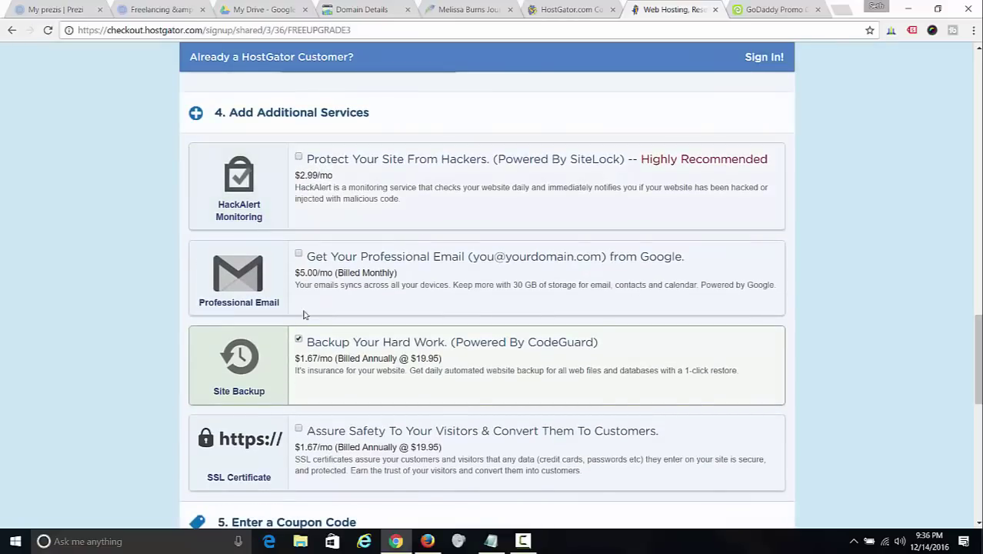
click(298, 339)
drag(978, 362, 979, 413)
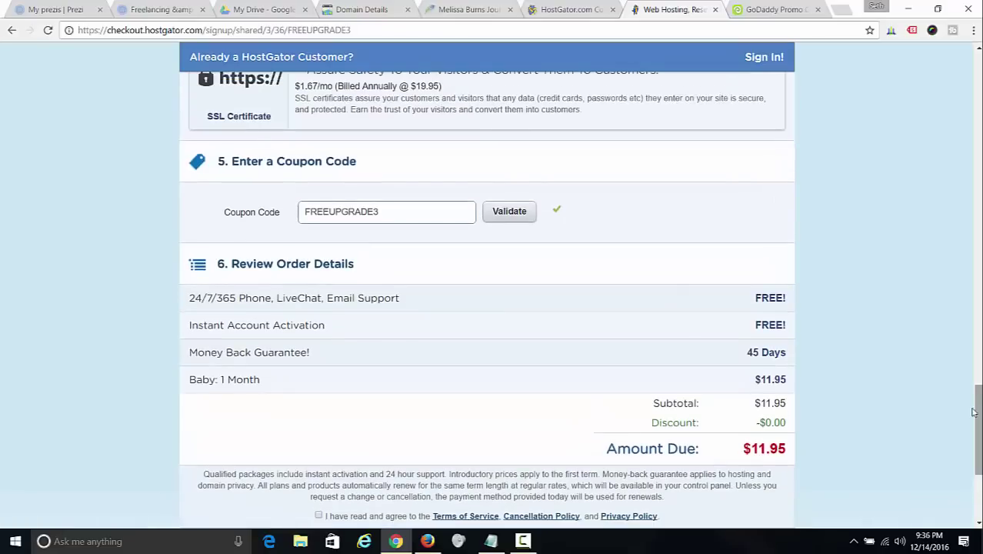
Replace the coupon code with 'sethja' and apply it.
double_click(412, 220)
text(sethjared)
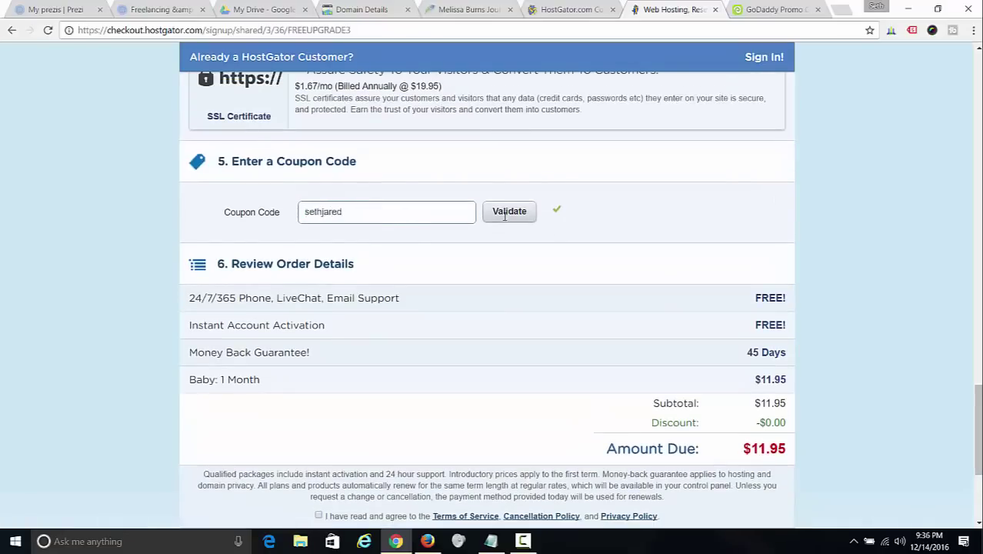
click(509, 213)
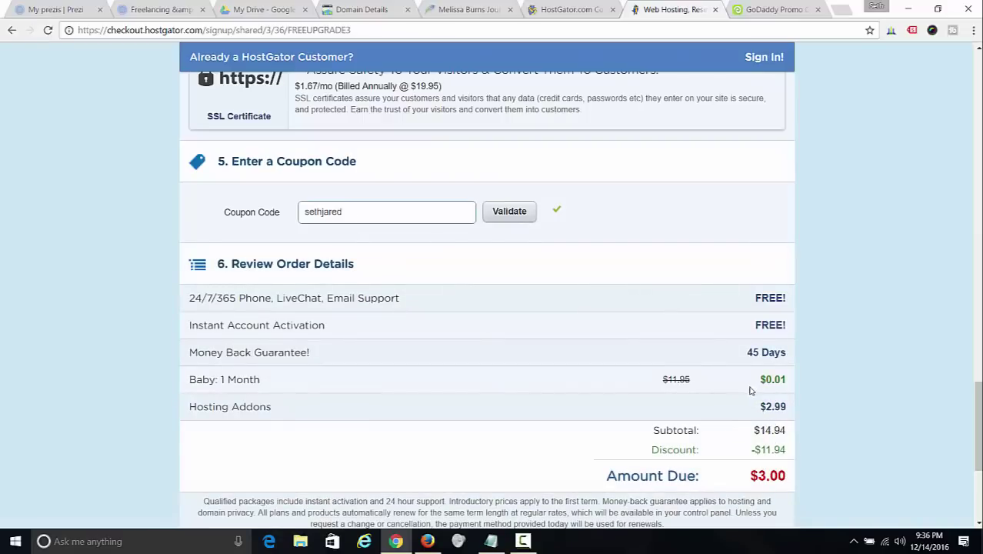
Uncheck HackAlert Monitoring so the total is $0.01, then return to the cPanel tab.
scroll(487, 300, up, 3)
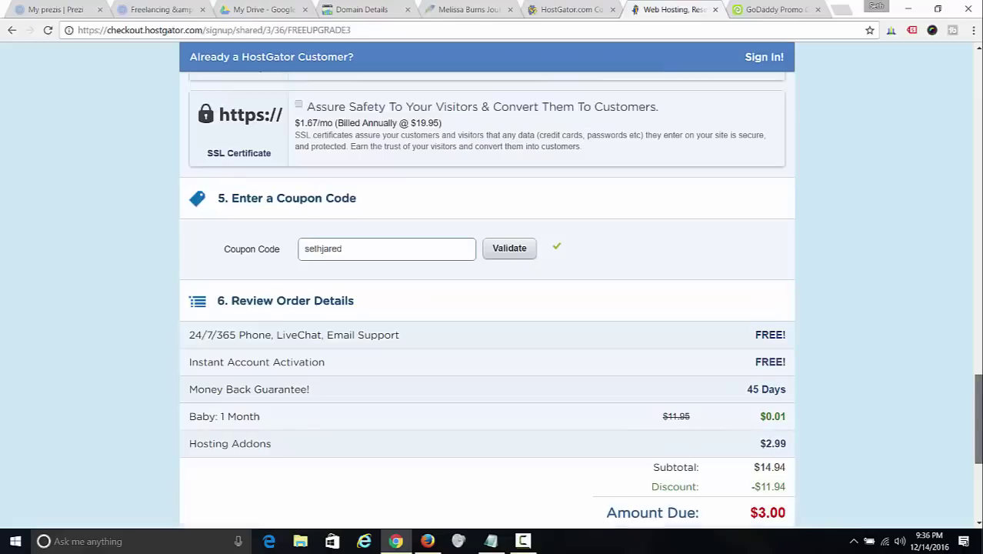
scroll(487, 300, up, 3)
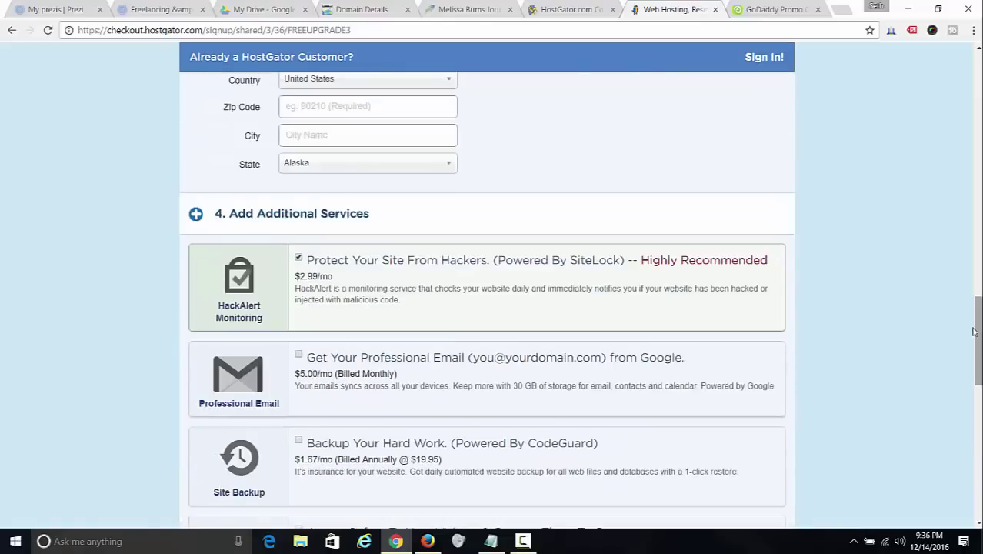
click(299, 259)
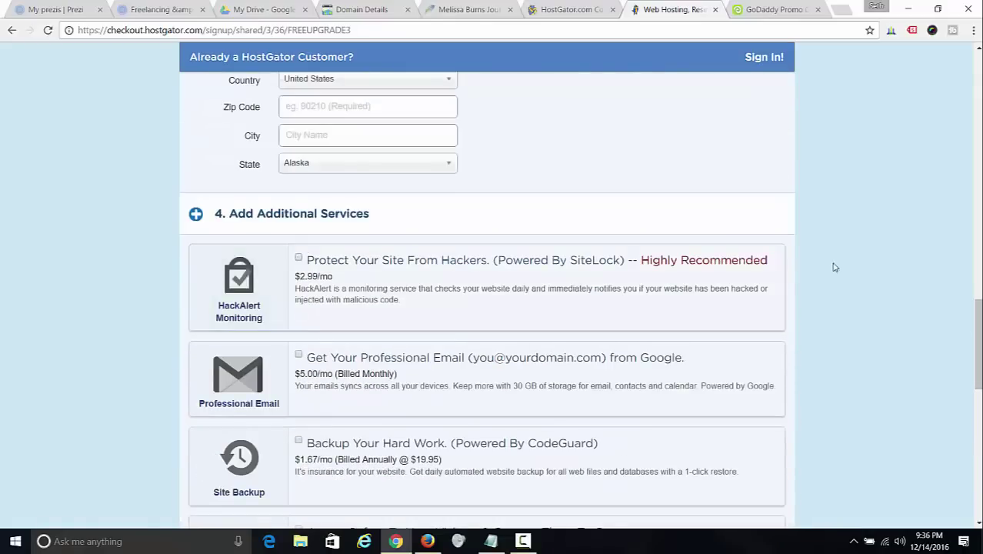
drag(978, 339, 977, 469)
scroll(977, 469, up, 1)
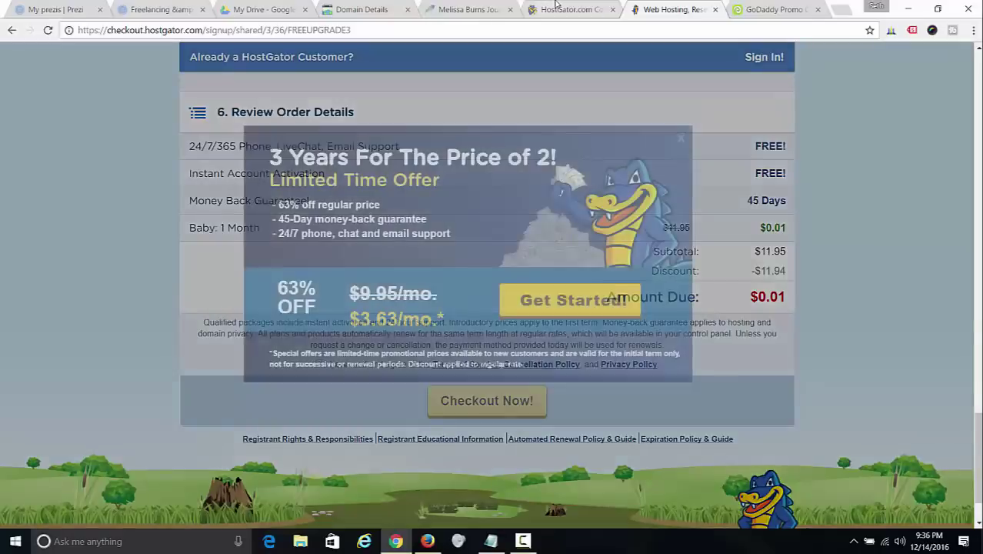
click(539, 9)
mouse_move(978, 87)
mouse_down()
mouse_move(977, 165)
mouse_move(975, 82)
mouse_up()
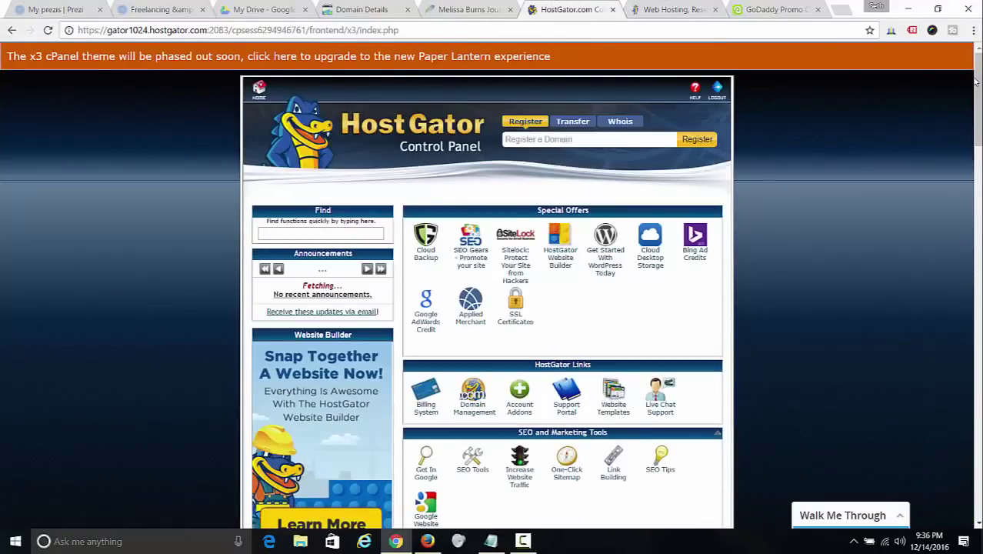
drag(976, 83, 967, 355)
scroll(968, 356, up, 3)
click(333, 383)
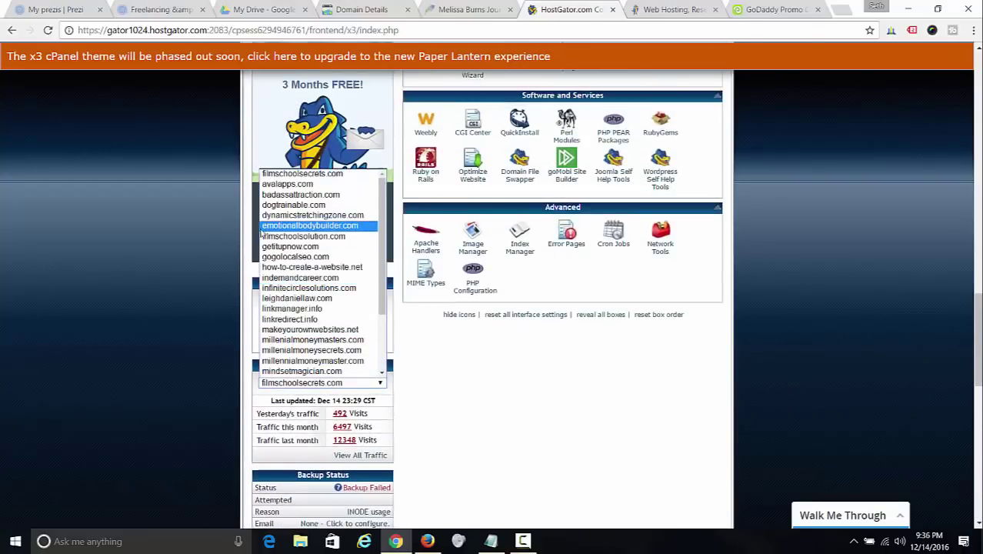
click(150, 311)
drag(977, 338, 976, 268)
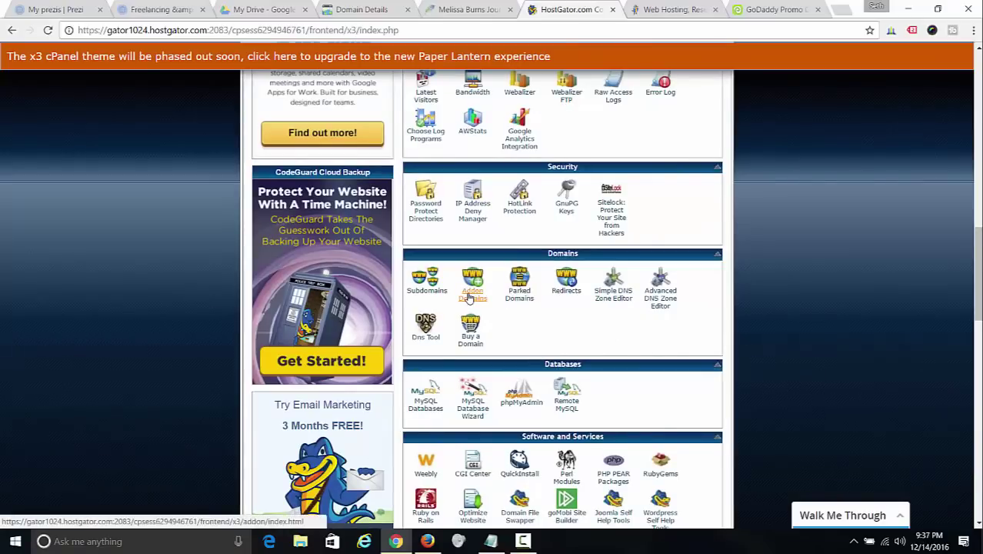
Enter sethhymes.com as a new addon domain and fill in its password fields.
click(470, 297)
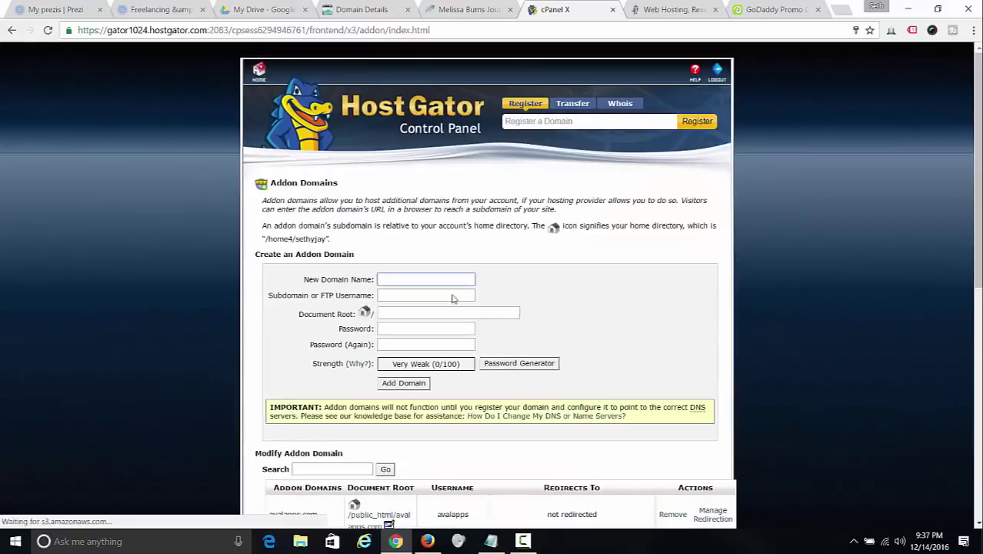
text(seth)
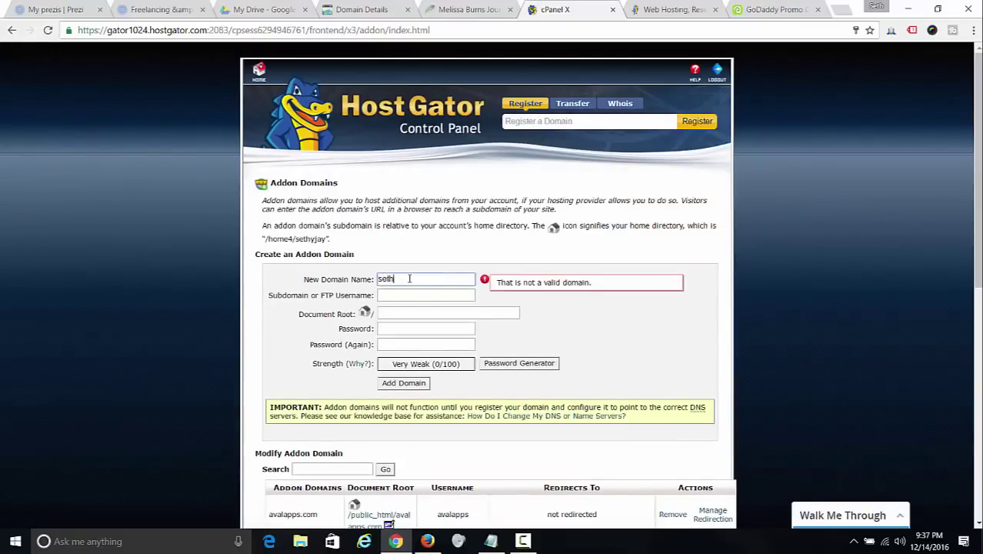
text(hymes.com)
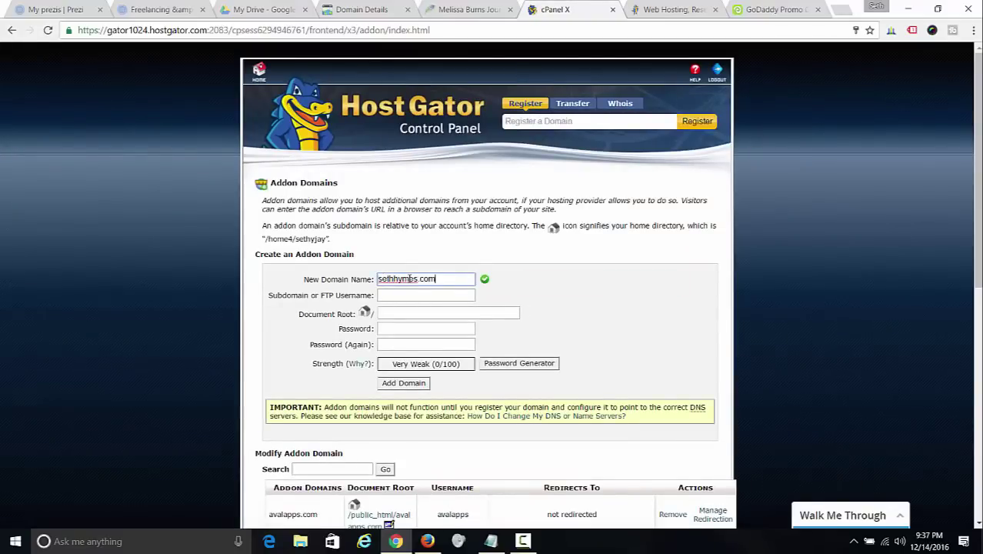
key(Tab)
key(Tab)
key(Tab)
text(********)
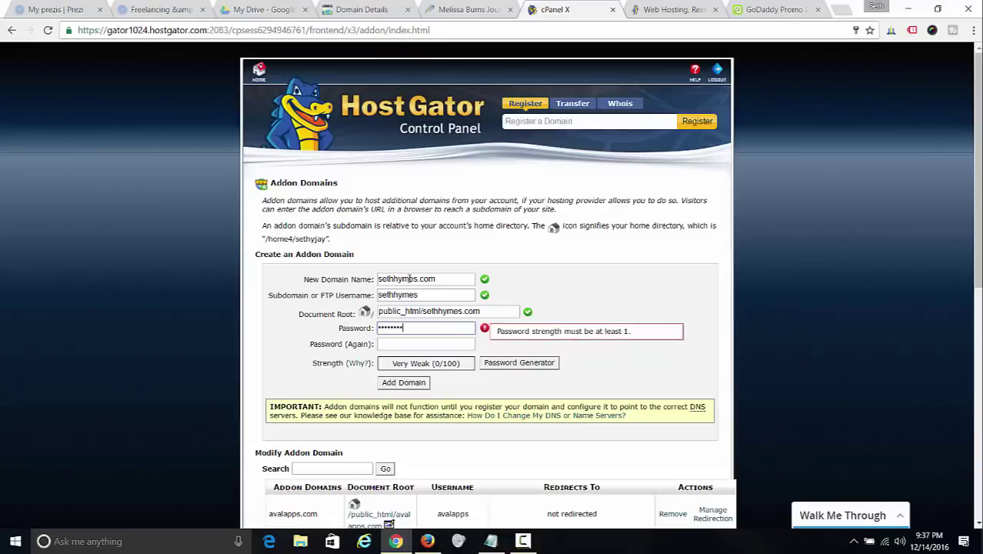
key(Tab)
text(*******)
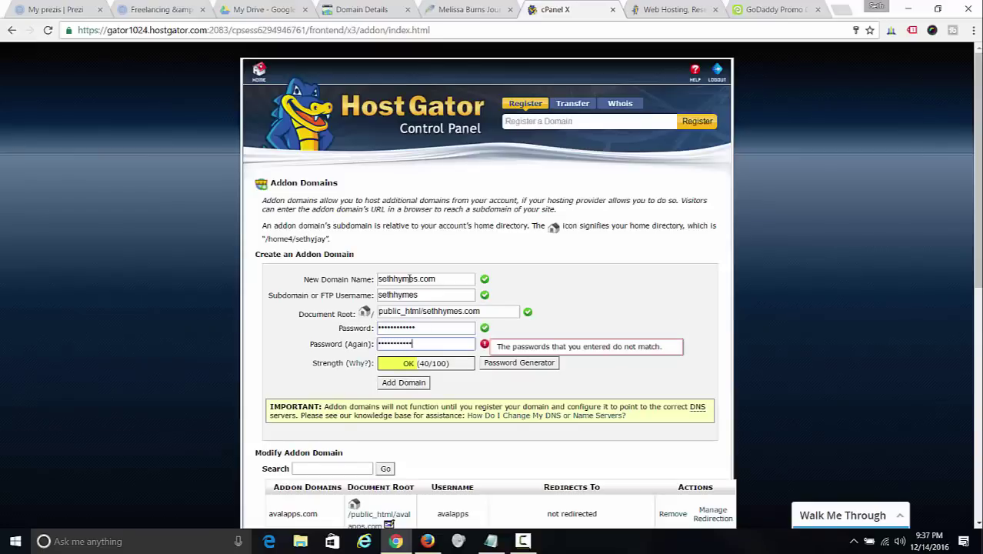
Resubmit after the password mismatch error so the sethhymes.com addon domain is created.
click(411, 383)
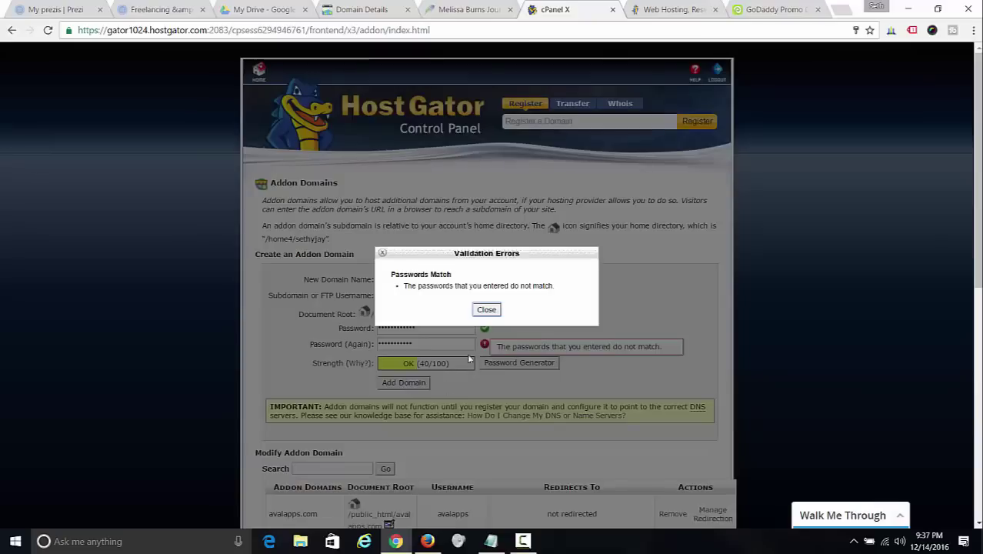
click(486, 309)
mouse_move(825, 496)
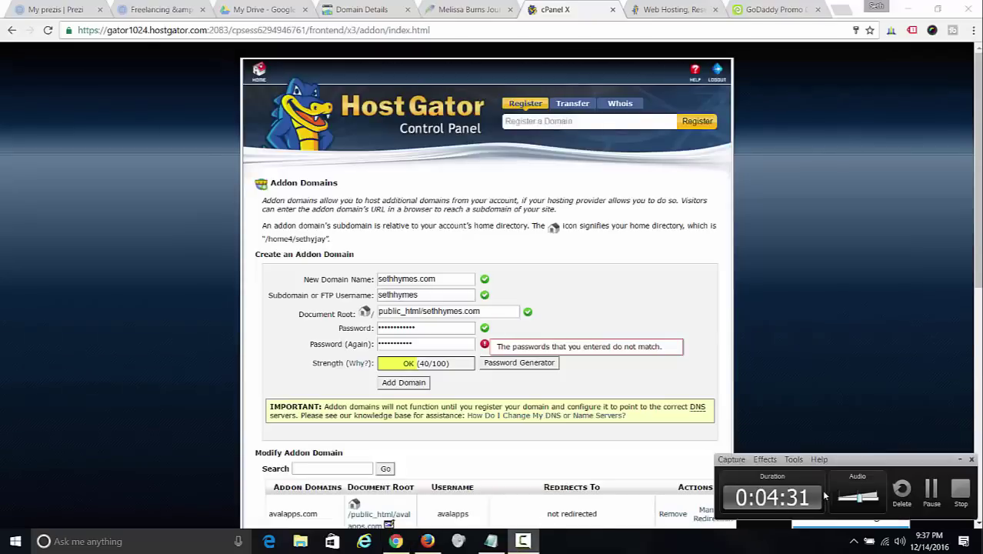
click(931, 489)
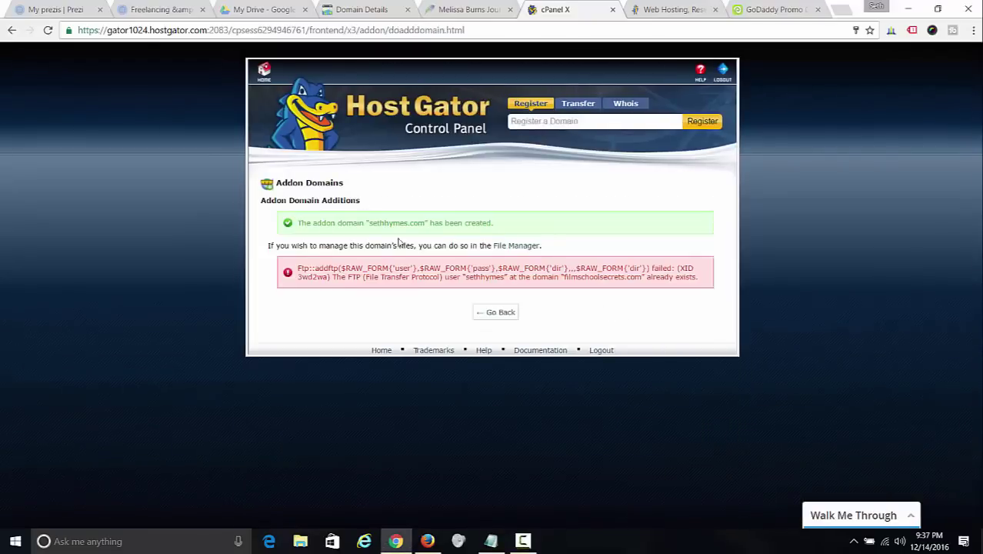
click(498, 312)
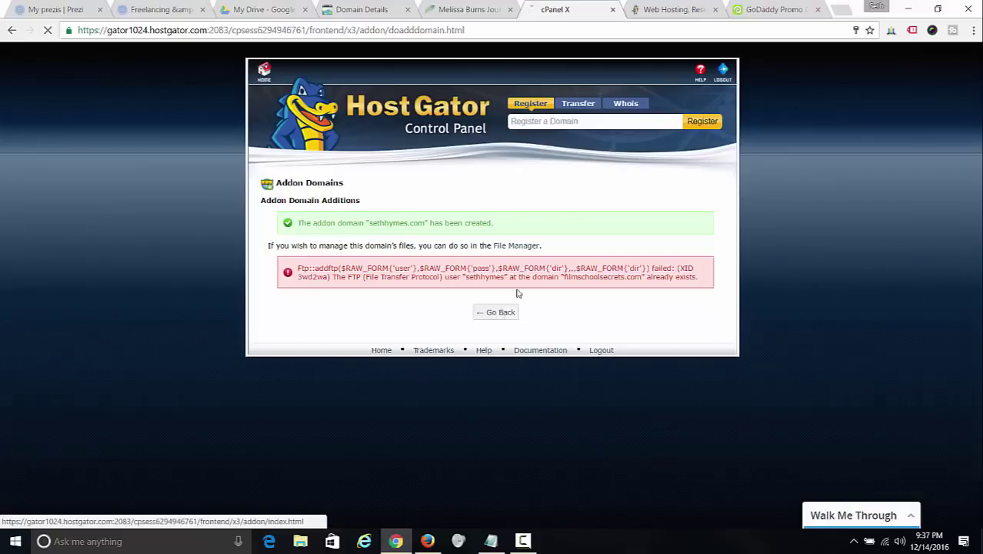
click(842, 9)
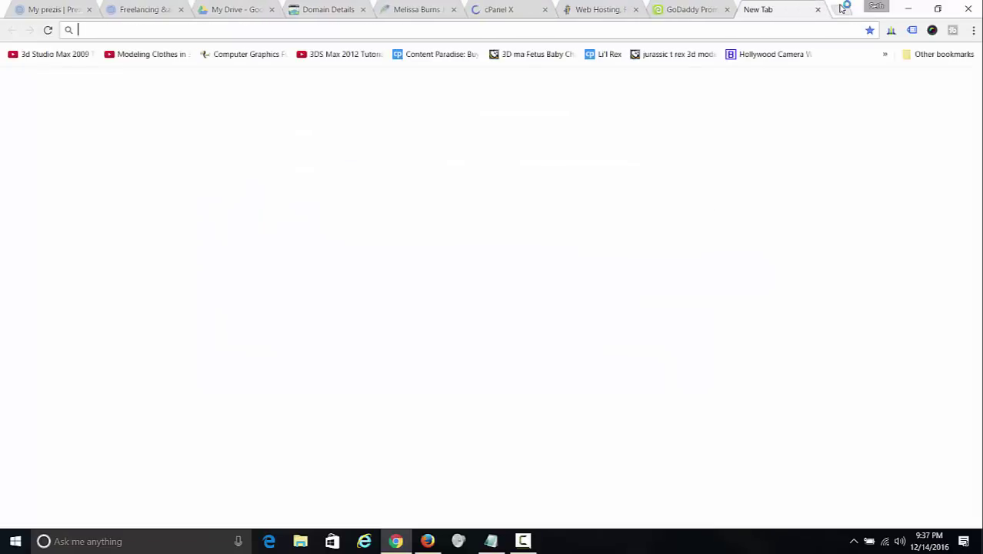
Browse to sethhymes.com, showing Apache's Index of / page, then return to cPanel home.
text(sethhymes.com)
key(Return)
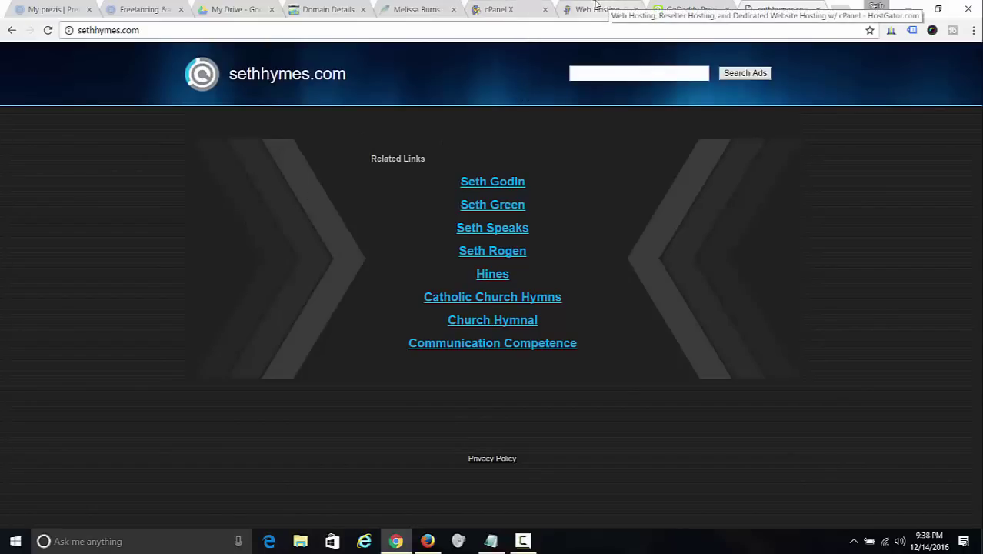
click(600, 8)
click(512, 6)
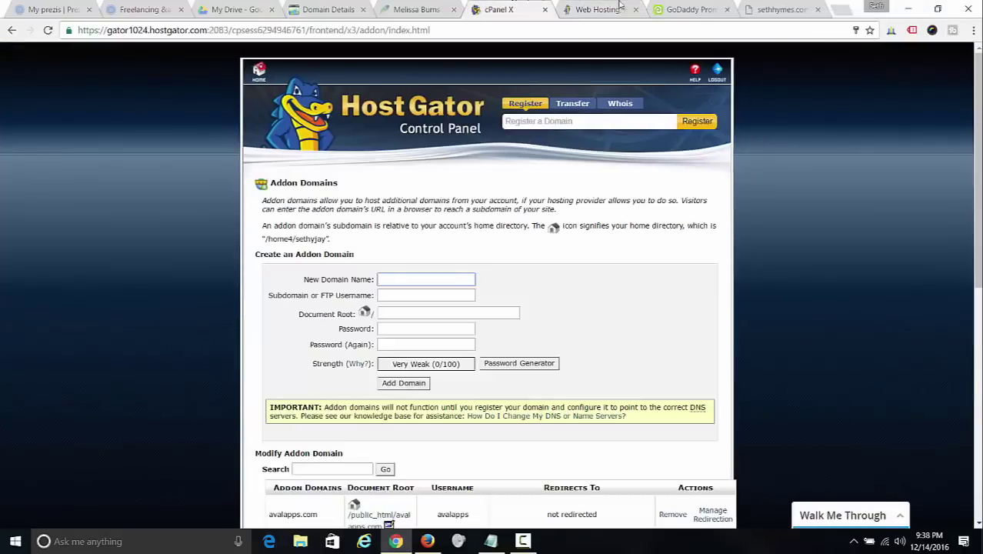
click(259, 73)
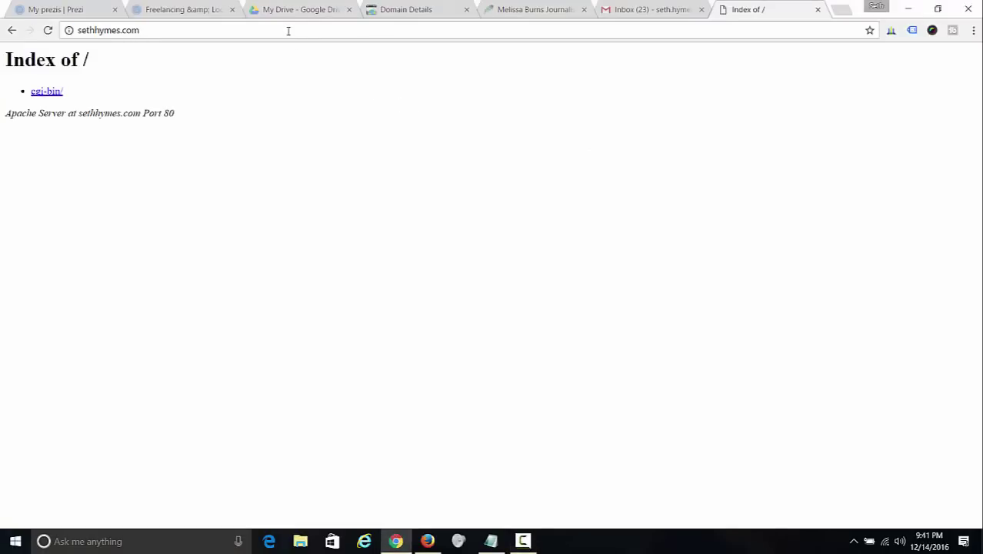
drag(102, 62, 83, 60)
click(289, 90)
click(528, 539)
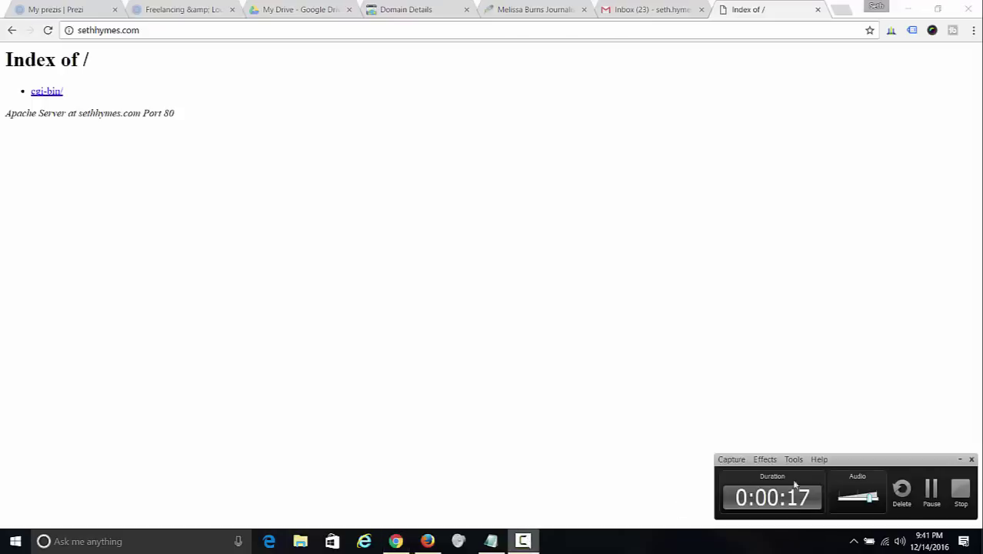
click(922, 501)
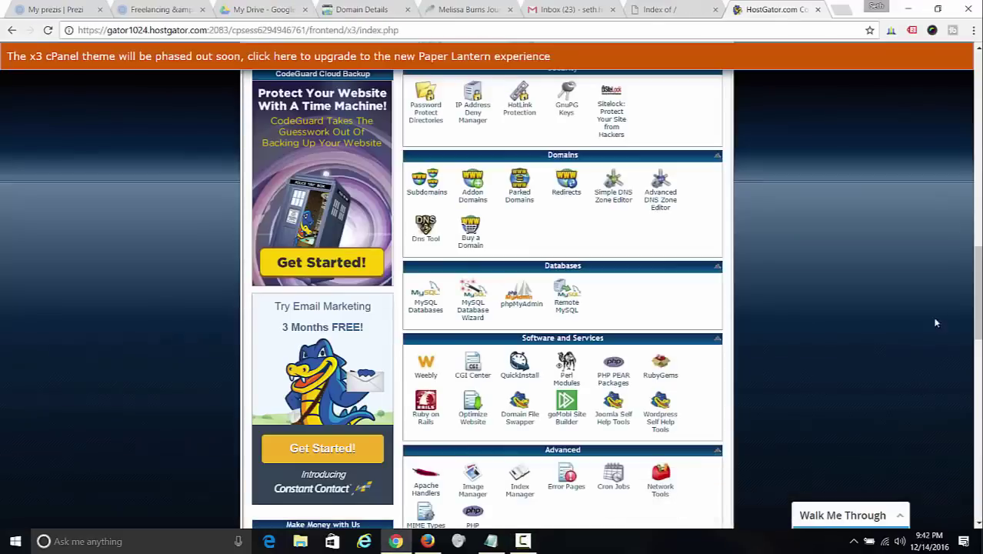
Launch QuickInstall from cPanel's Software and Services section.
scroll(561, 300, up, 10)
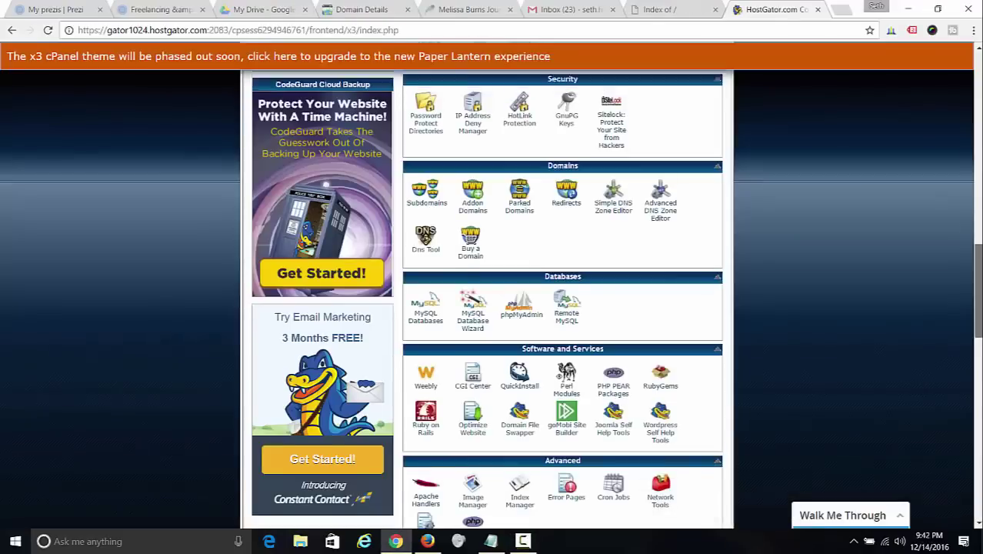
scroll(978, 165, up, 5)
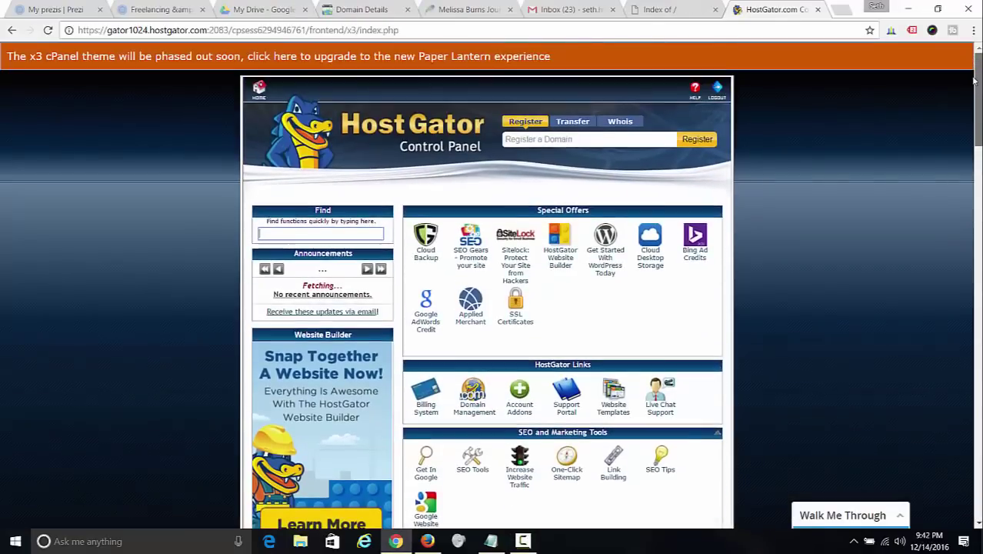
scroll(978, 165, down, 5)
drag(978, 166, 973, 300)
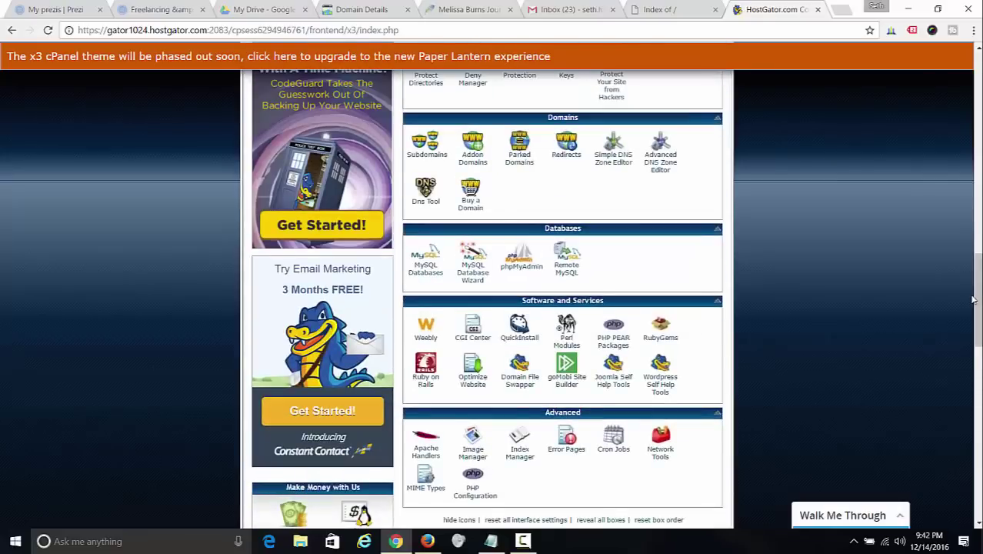
click(520, 331)
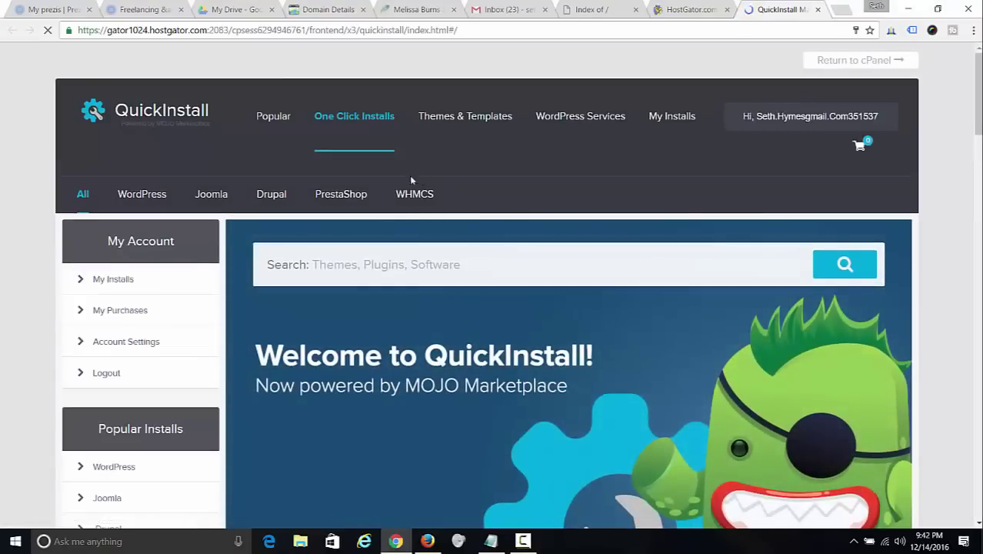
Open the WordPress install form, choose sethhymes.com, and clear the Admin Email field.
click(144, 195)
scroll(729, 297, down, 6)
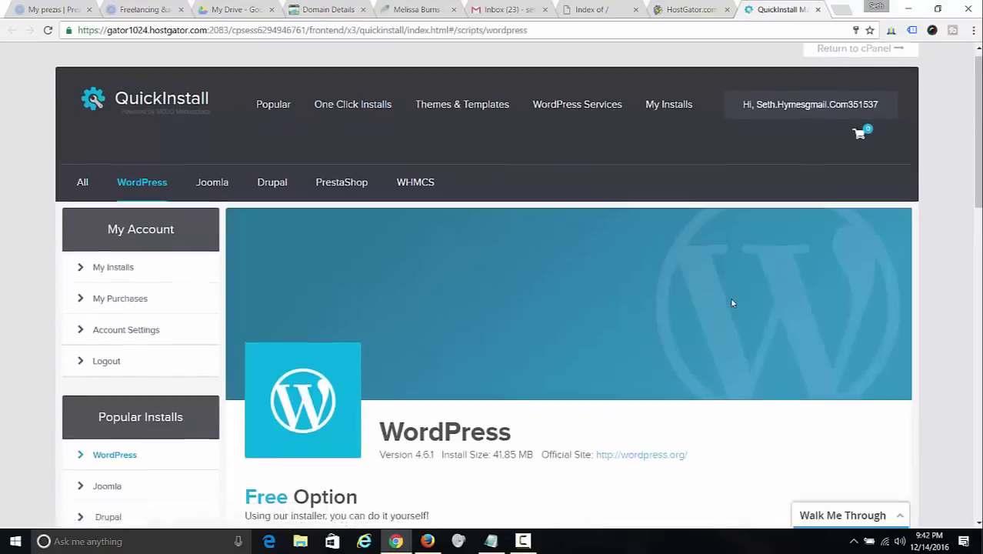
click(800, 202)
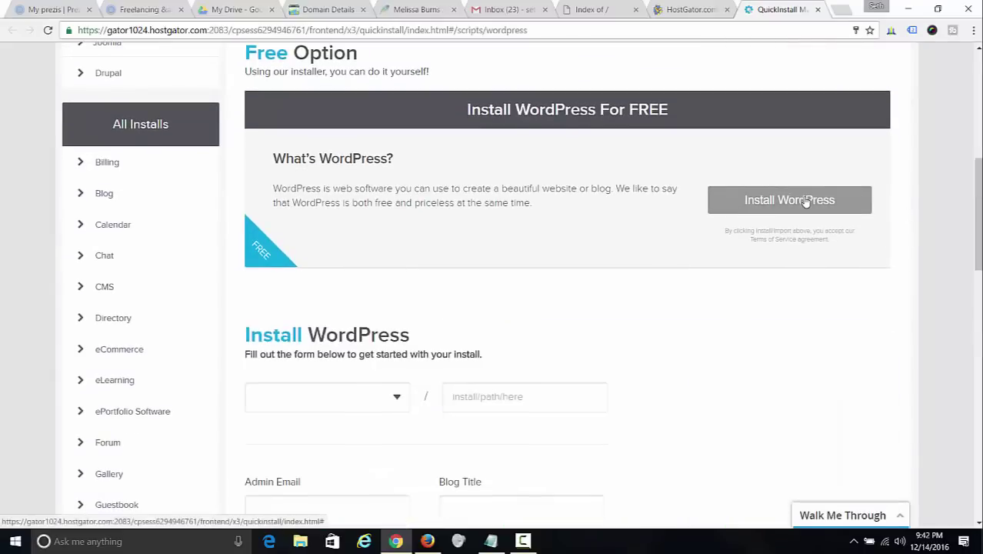
click(395, 210)
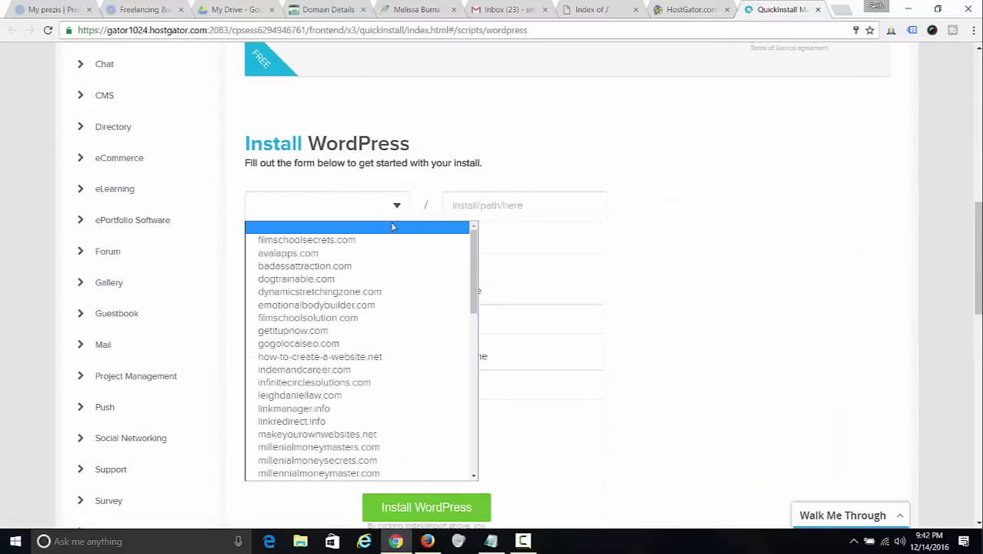
drag(473, 269, 470, 326)
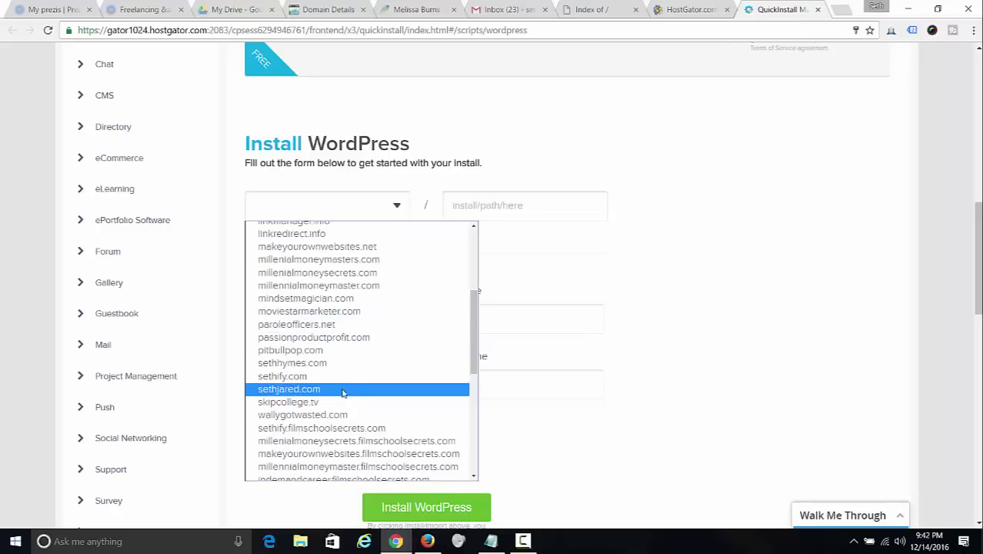
click(321, 363)
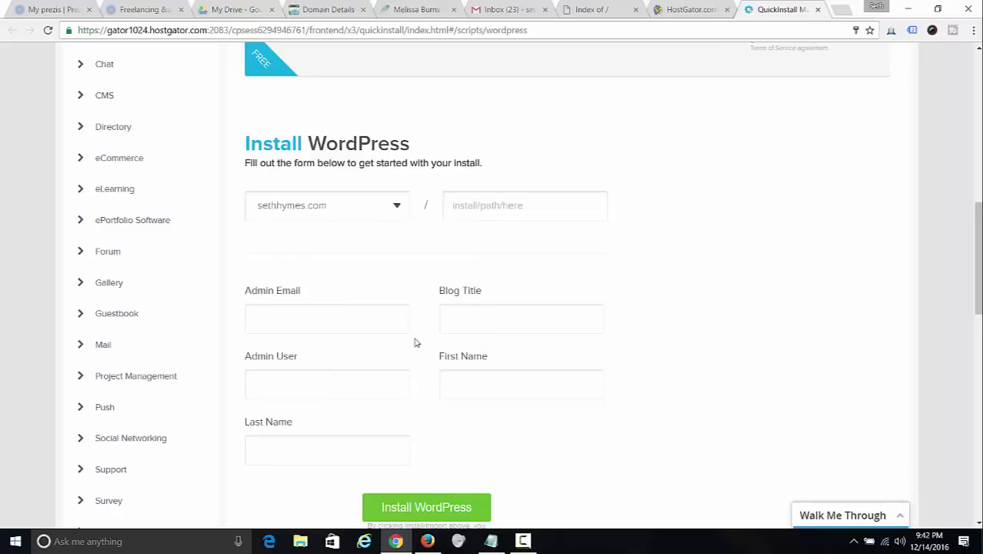
click(289, 321)
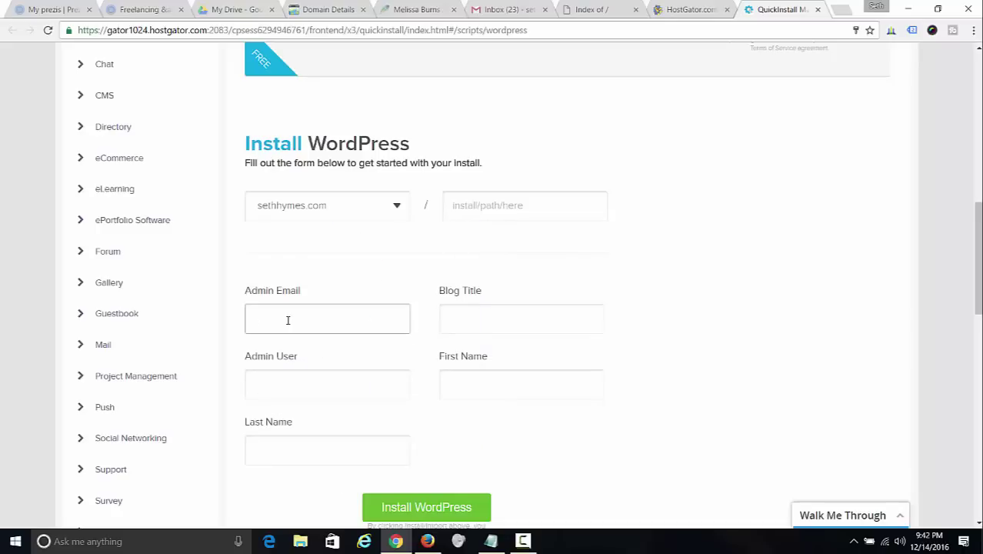
text(se)
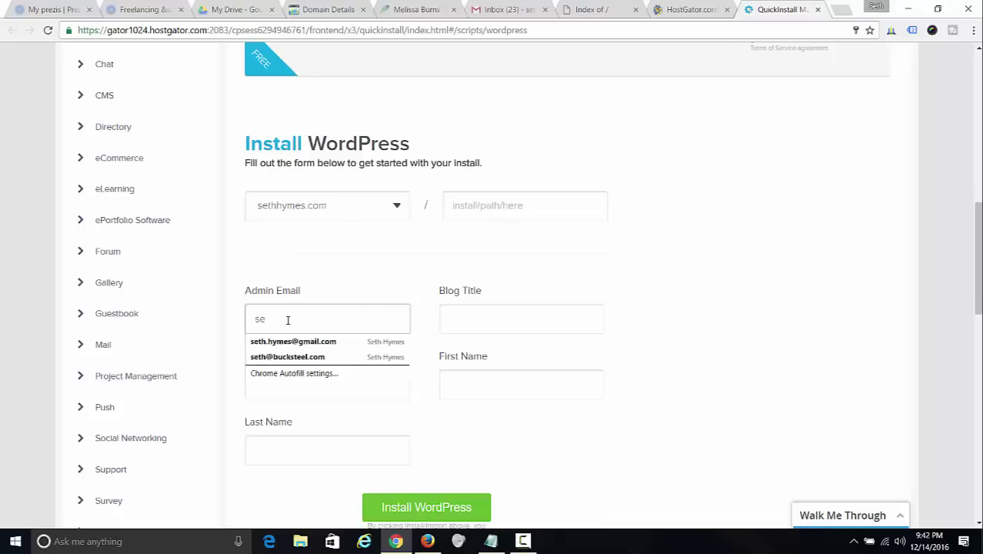
key(BackSpace)
key(BackSpace)
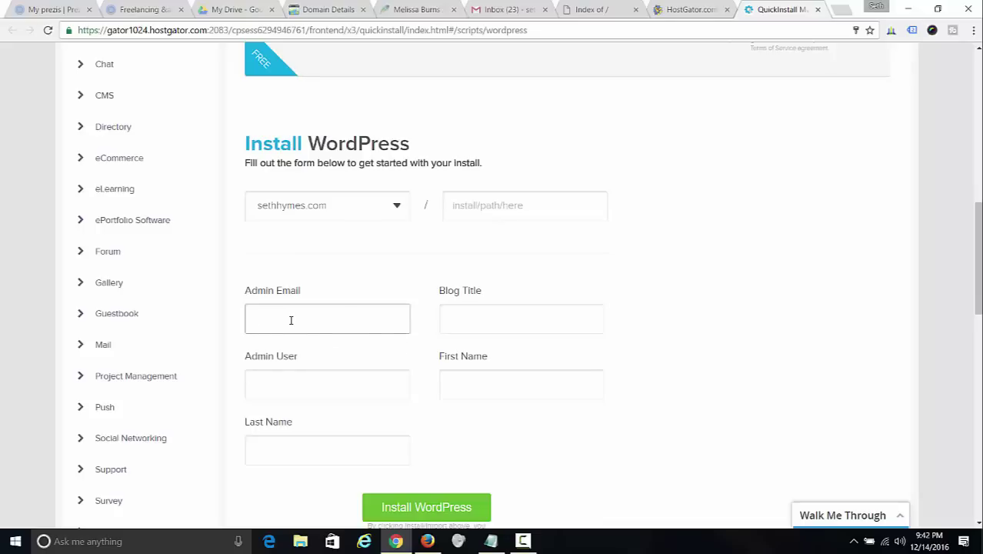
Open cPanel's Email Accounts page and enter the new mailbox name.
click(678, 10)
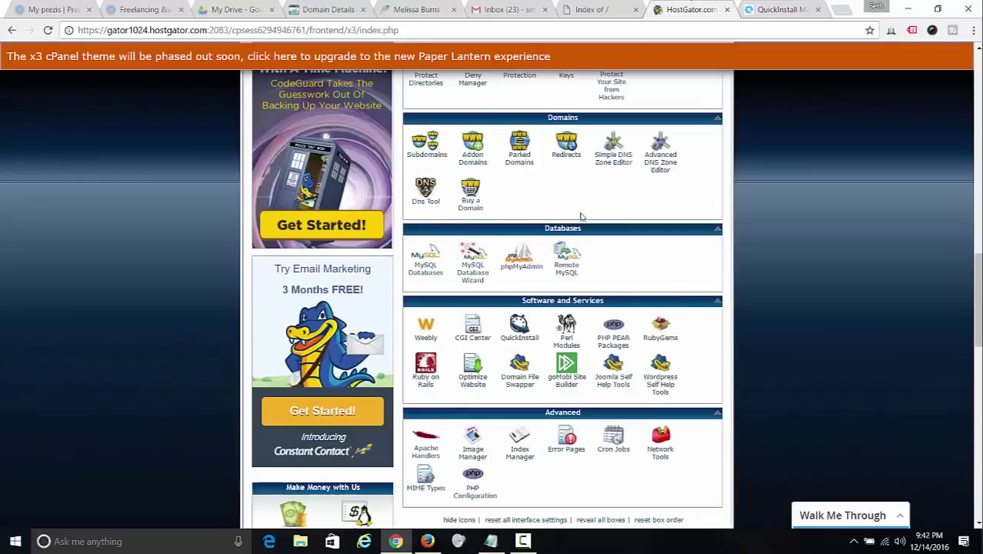
drag(977, 302, 950, 198)
click(425, 215)
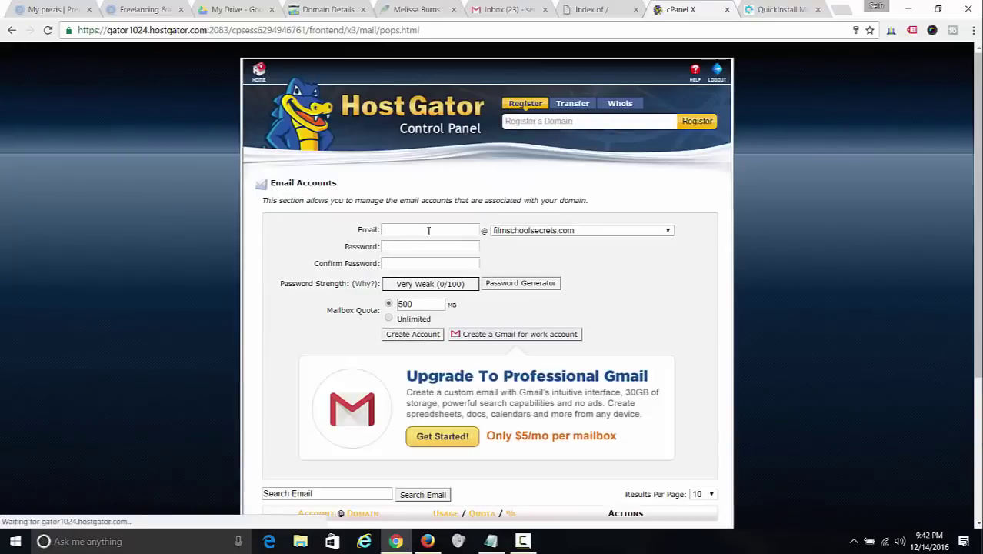
click(432, 231)
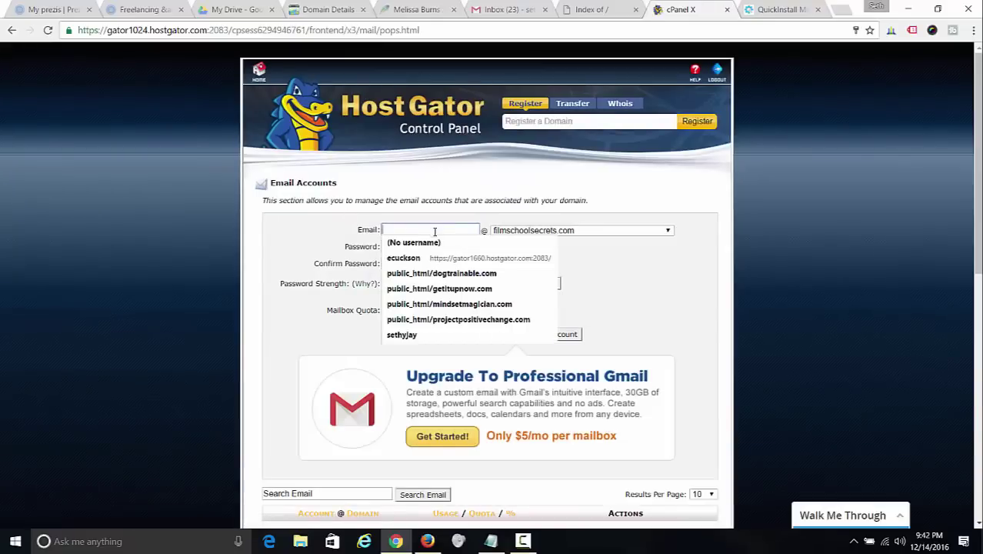
text(info)
key(BackSpace)
key(BackSpace)
key(BackSpace)
key(Tab)
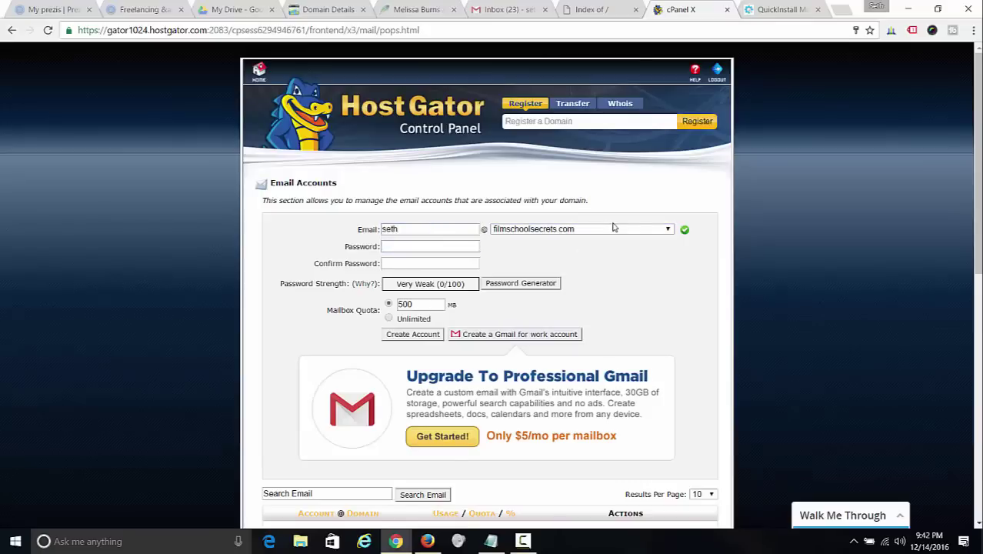
Put the mailbox on sethhymes.com with a password and Unlimited quota, and create it.
click(616, 229)
drag(677, 281, 676, 385)
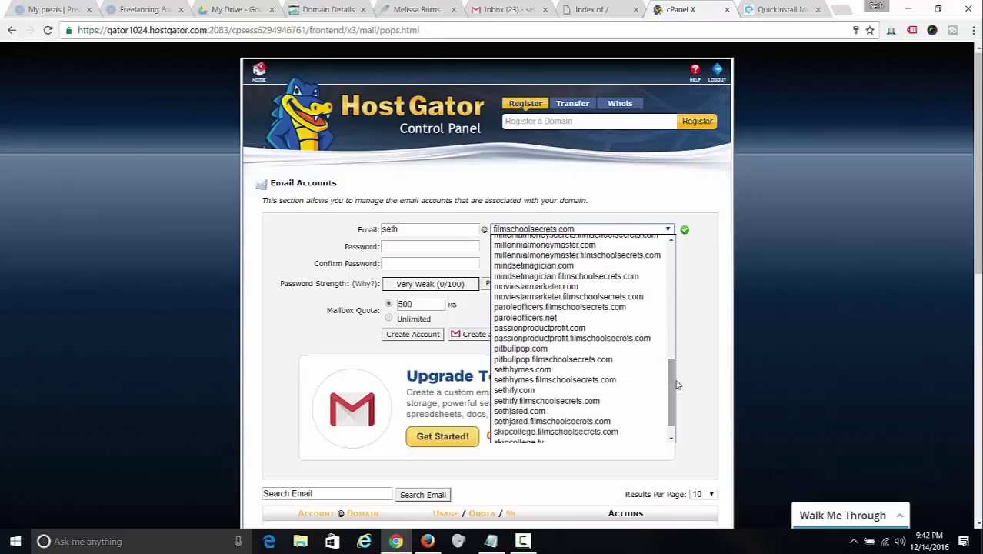
click(591, 392)
click(636, 231)
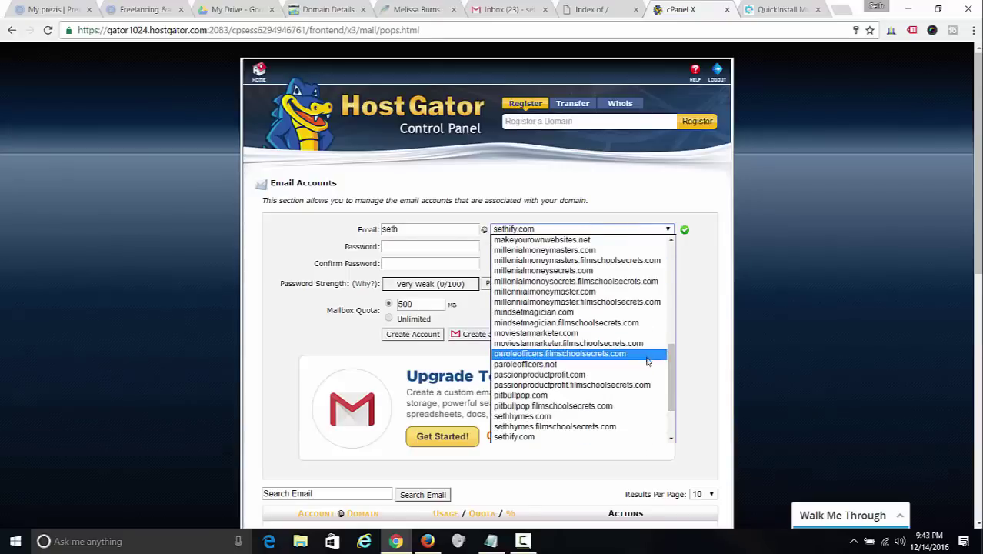
scroll(670, 370, down, 2)
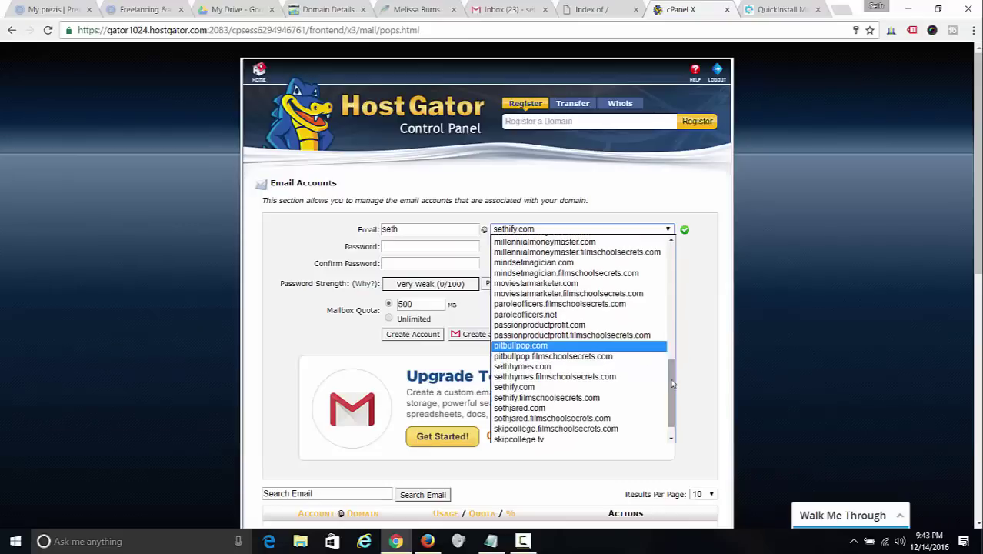
click(627, 368)
click(400, 246)
text(************)
key(Tab)
text(************)
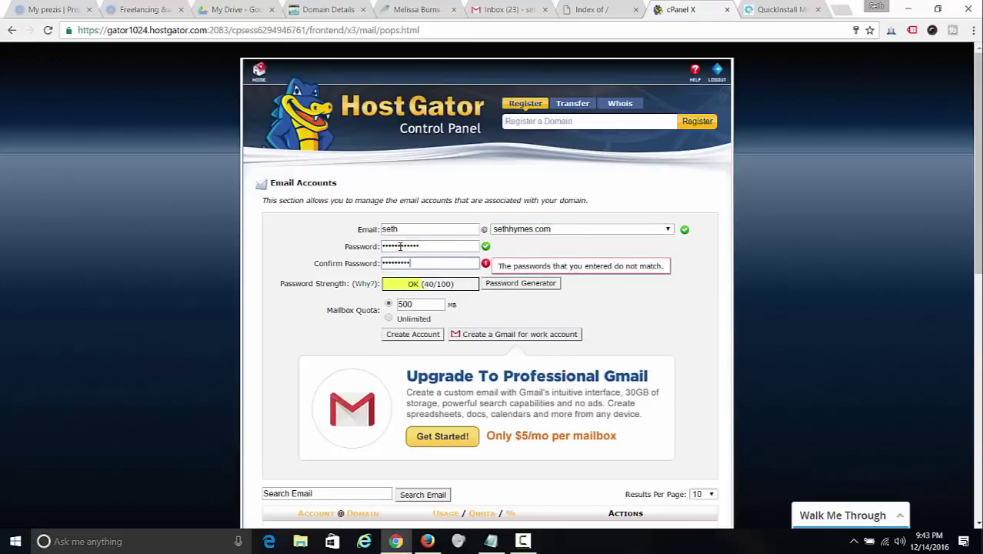
click(388, 319)
click(416, 335)
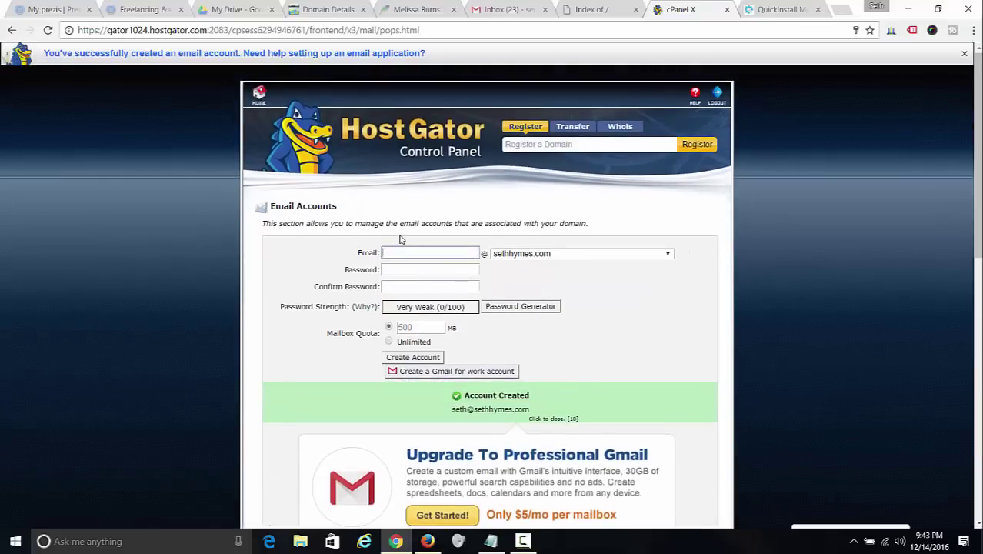
click(466, 110)
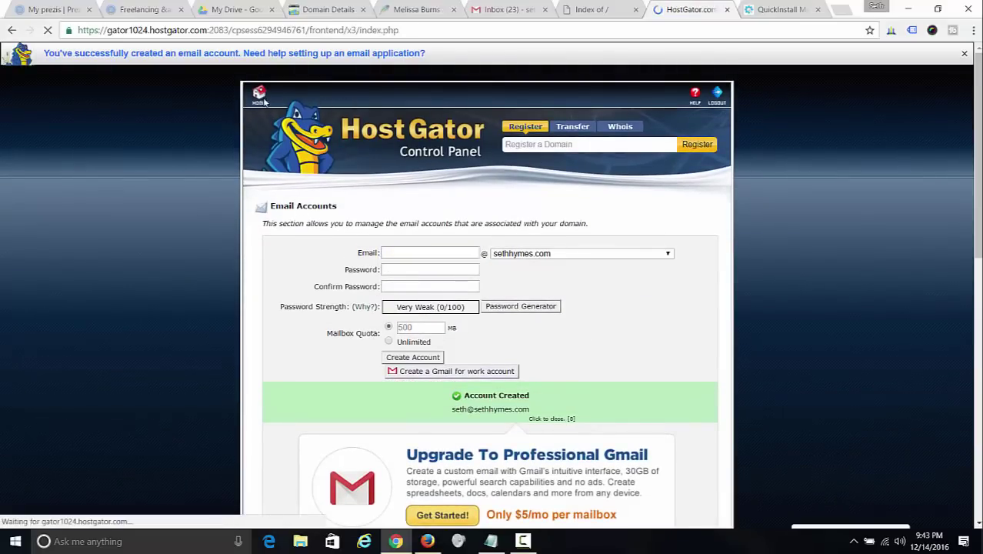
Open QuickInstall's Install WordPress form from the cPanel home page.
scroll(493, 292, down, 3)
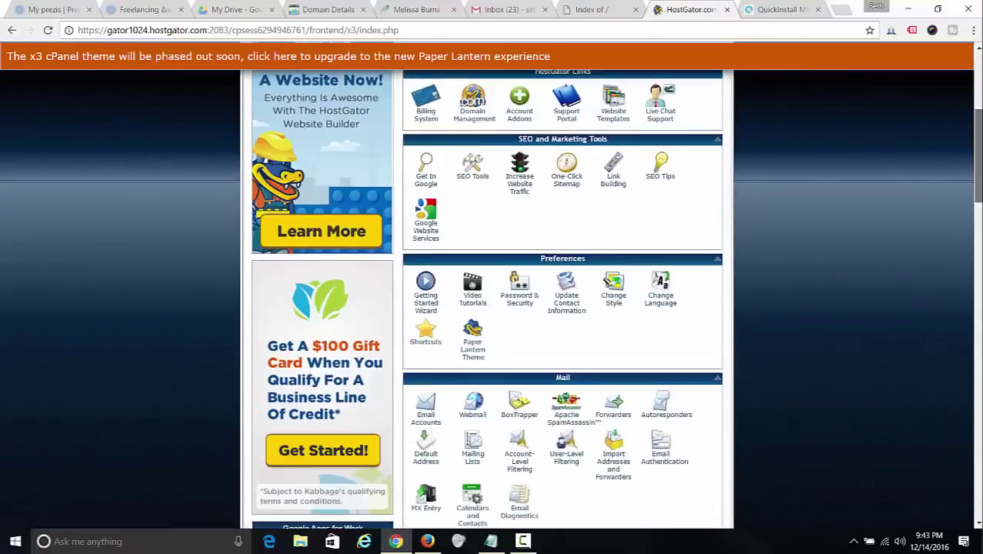
scroll(492, 293, down, 10)
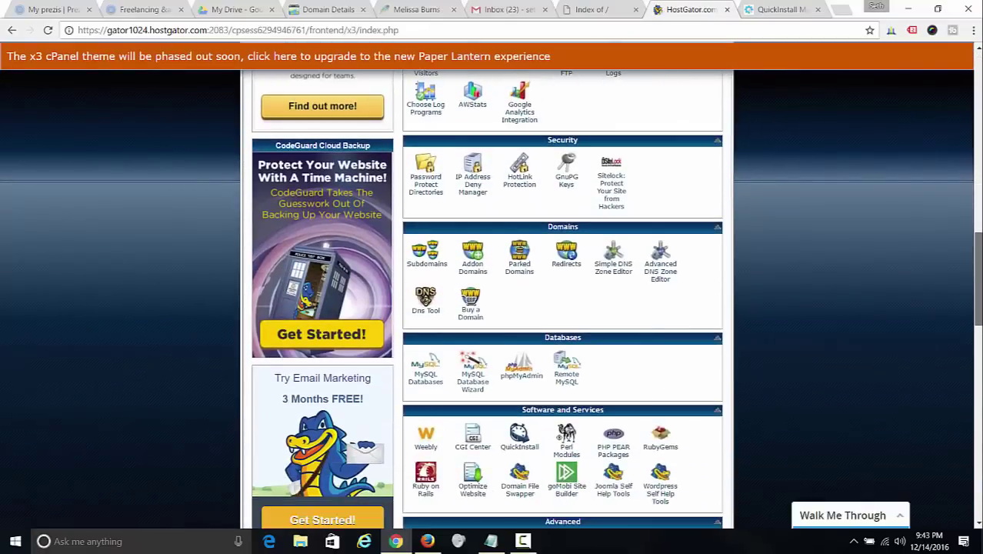
scroll(520, 265, down, 3)
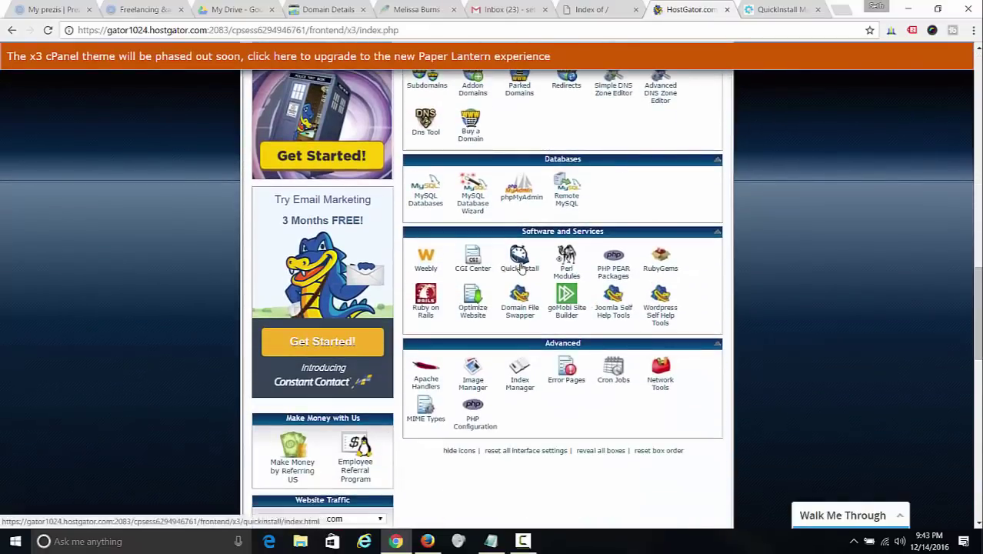
click(520, 266)
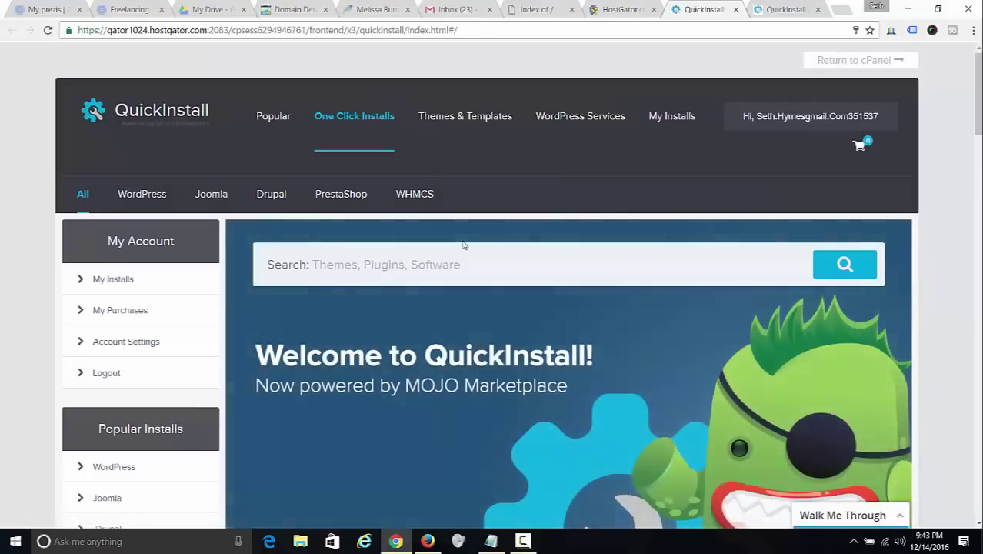
click(129, 199)
scroll(769, 289, down, 5)
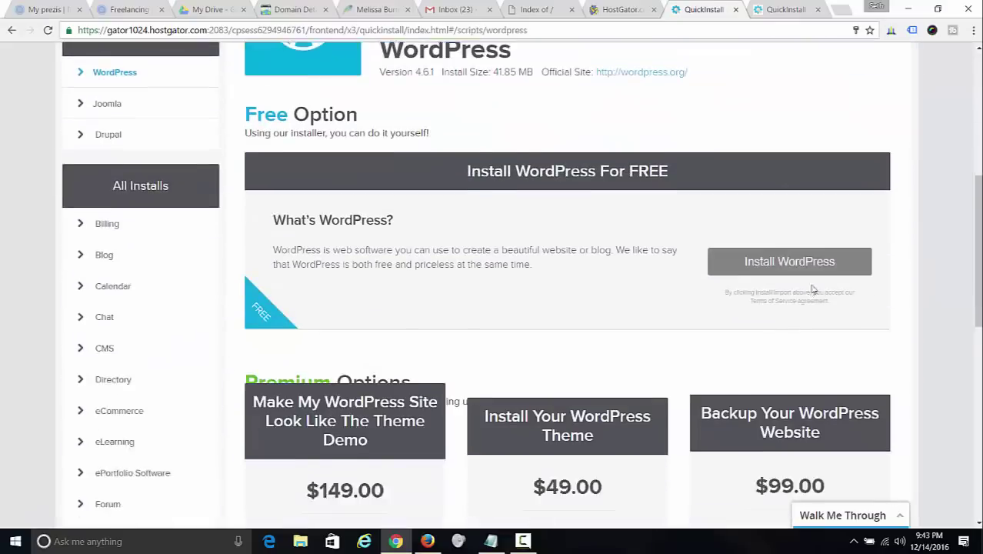
click(775, 201)
scroll(724, 285, down, 3)
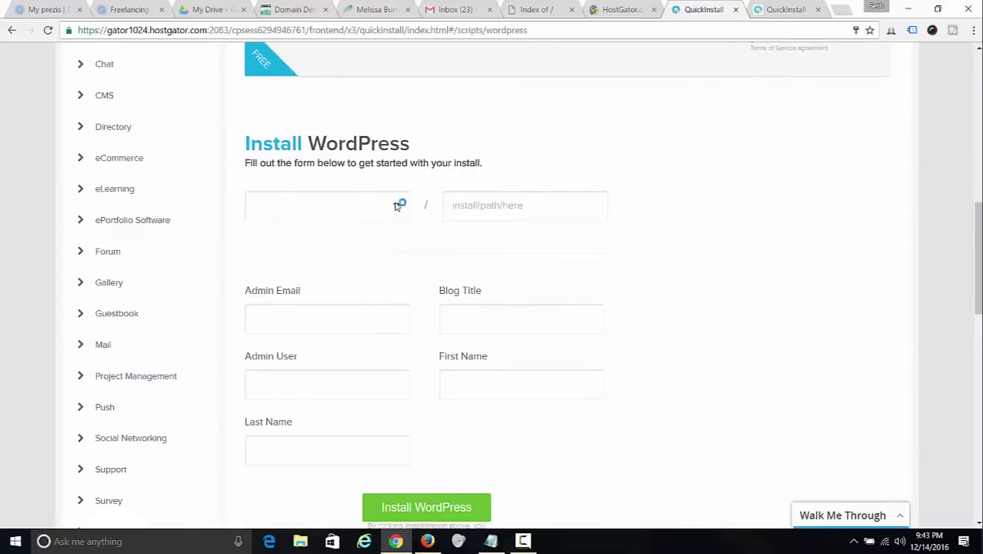
Choose sethhymes.com and enter the new mailbox as admin email plus the blog title.
click(396, 206)
drag(475, 270, 476, 339)
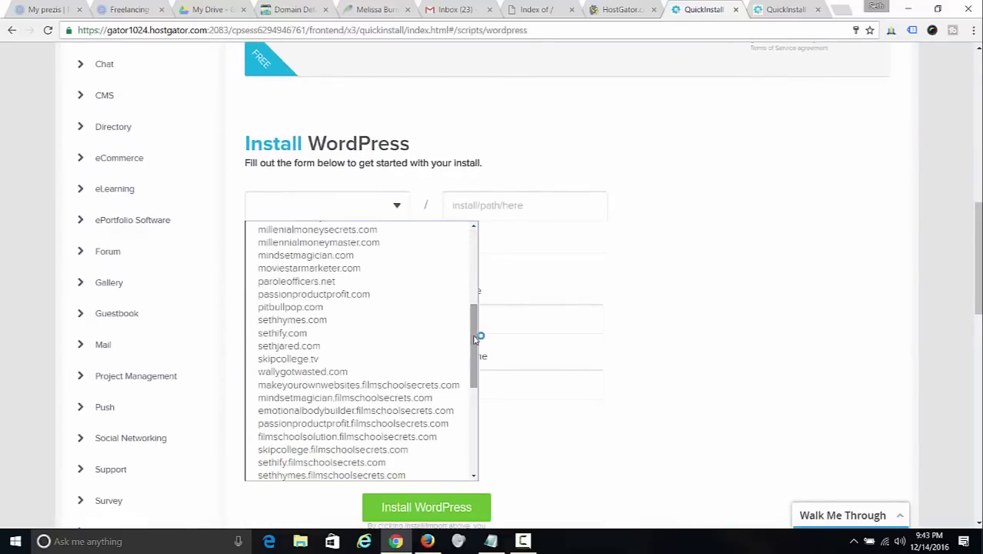
click(391, 325)
click(315, 318)
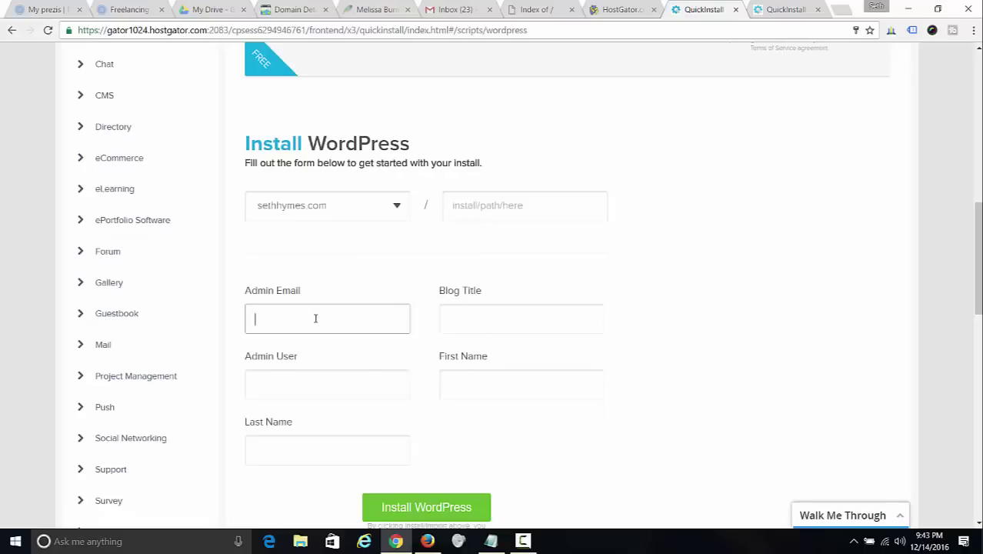
key(Tab)
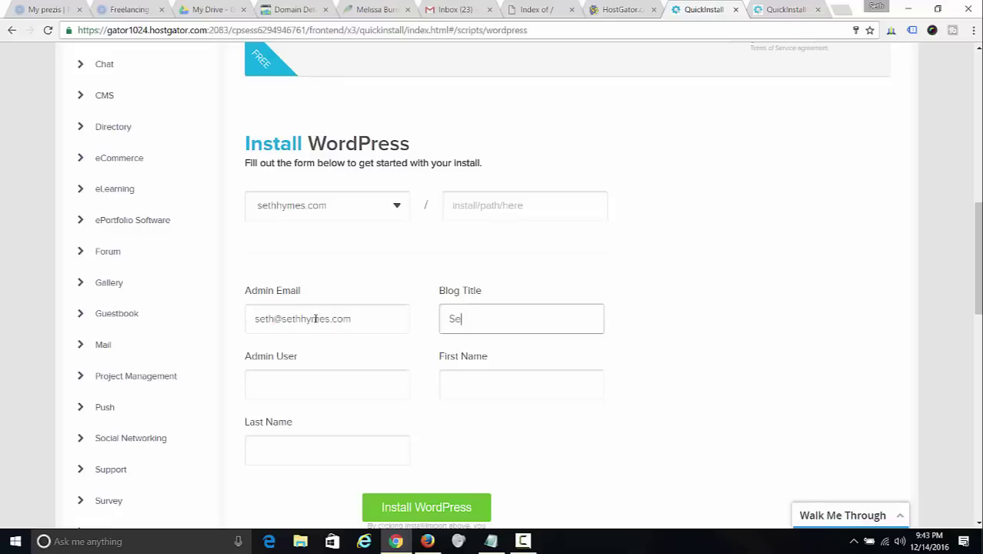
key(Tab)
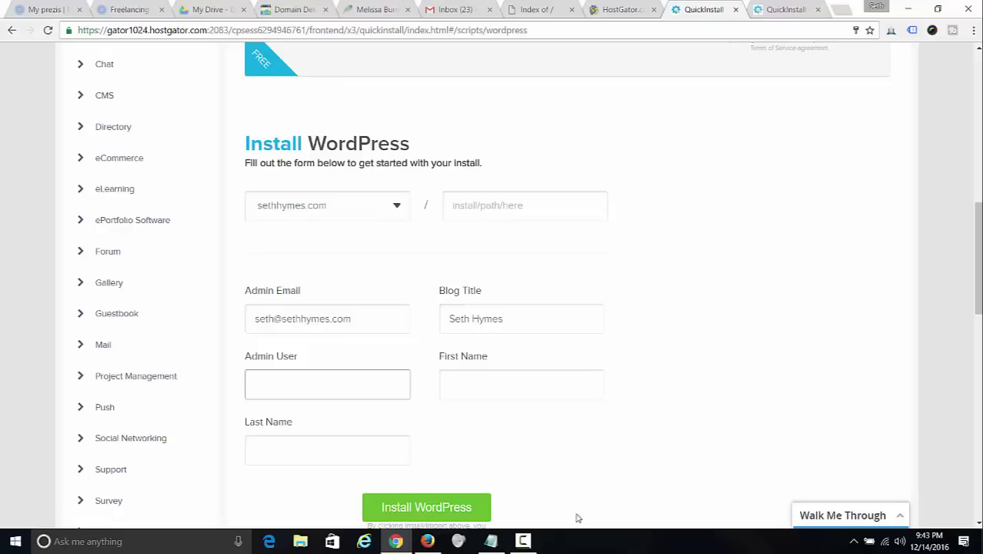
click(523, 542)
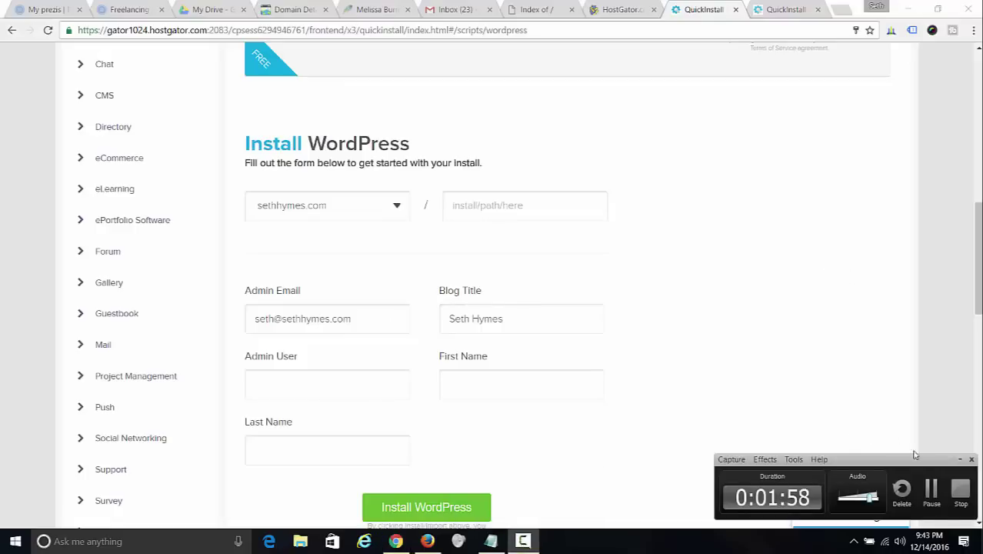
click(930, 486)
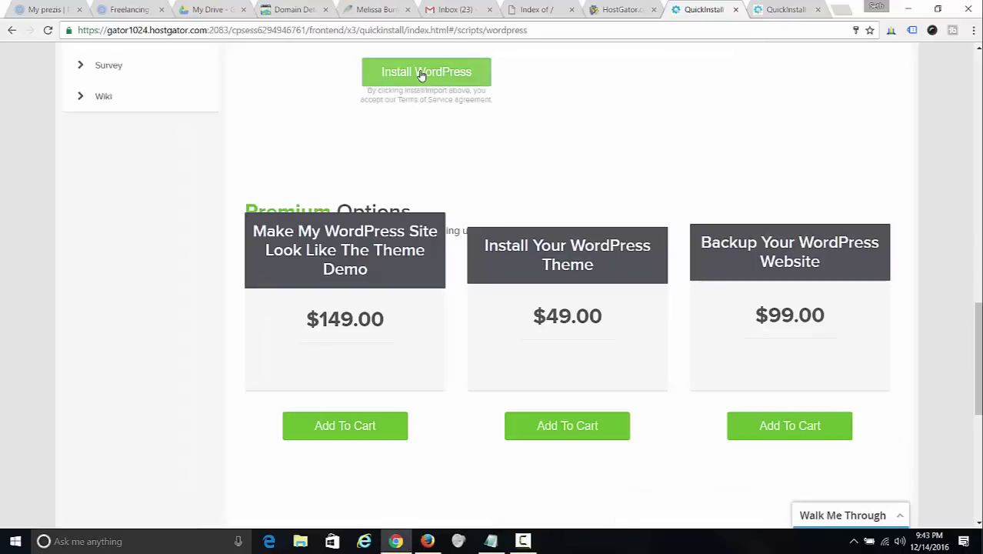
Install WordPress on sethhymes.com, declining the theme upsell, and open its wp-login page.
click(421, 71)
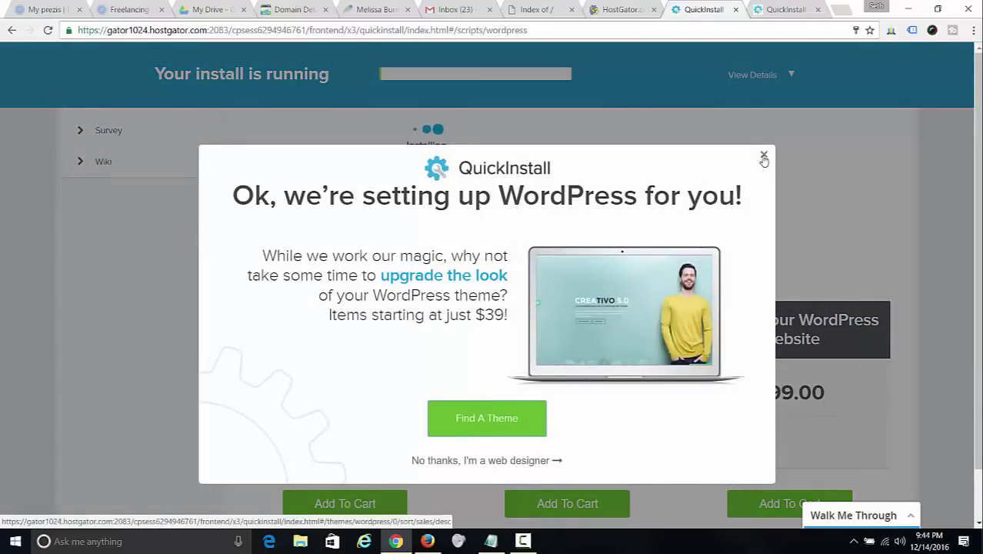
click(485, 460)
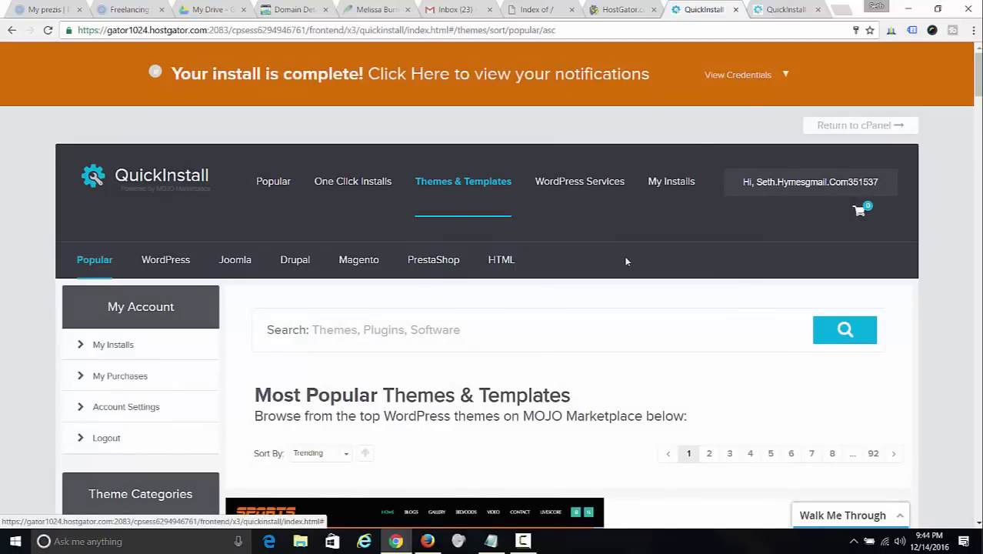
click(522, 540)
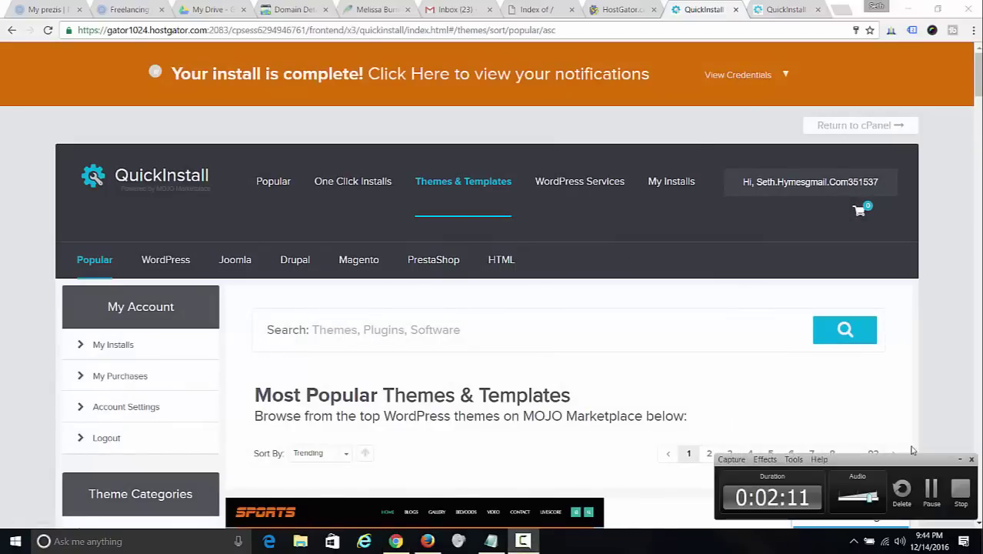
click(931, 490)
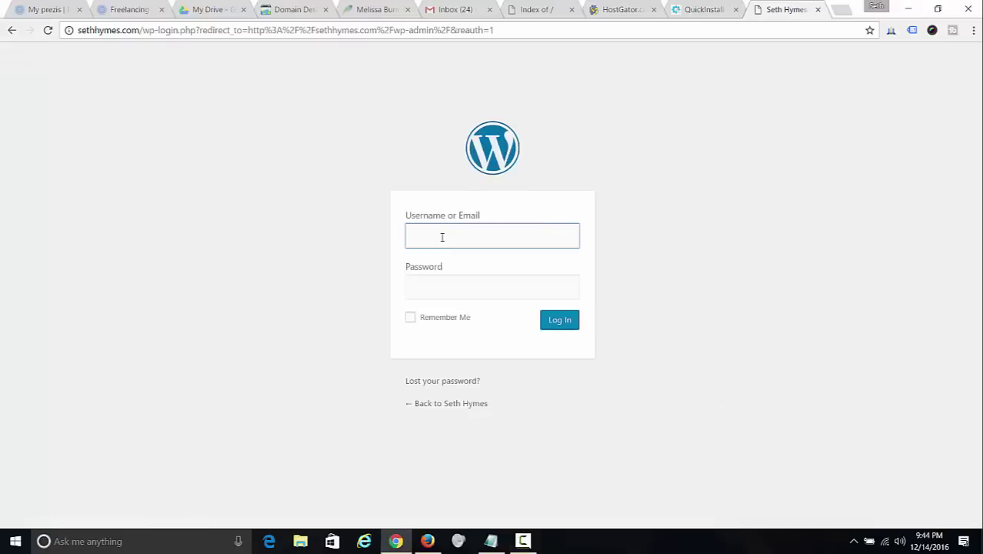
click(523, 541)
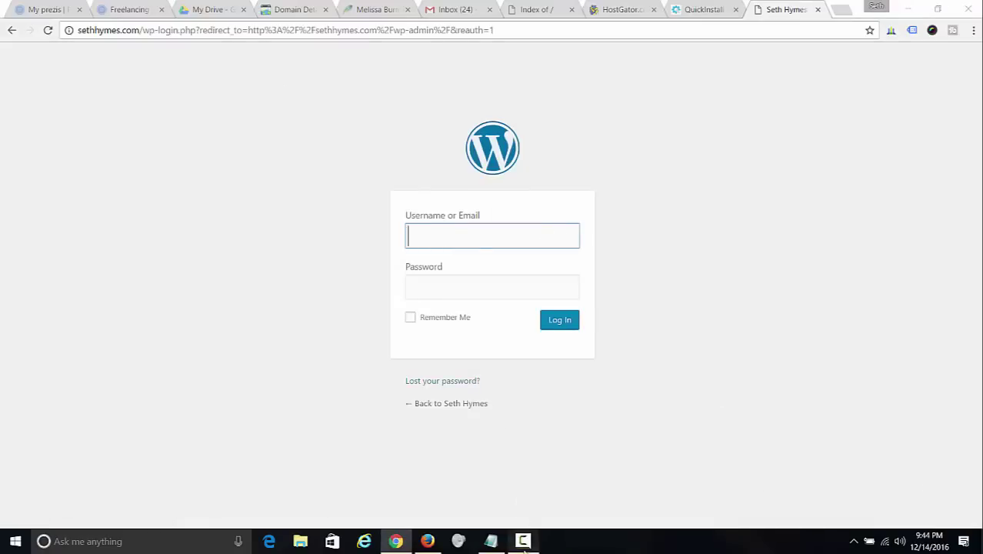
click(931, 490)
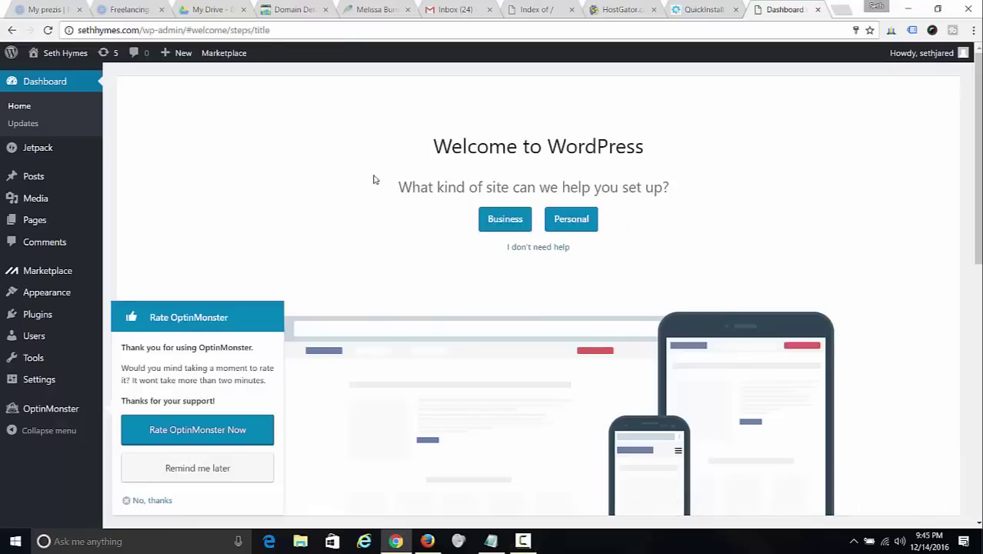
middle_click(43, 75)
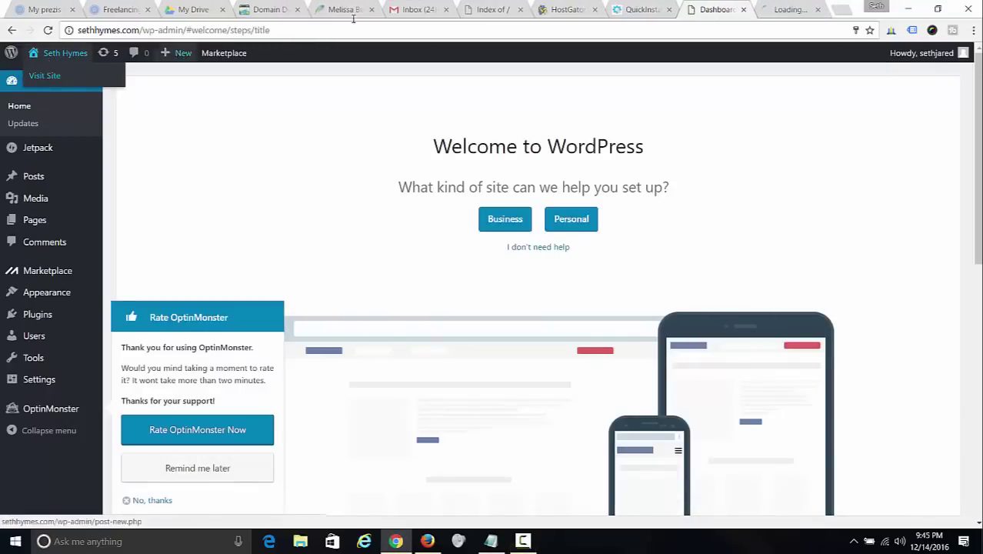
click(788, 10)
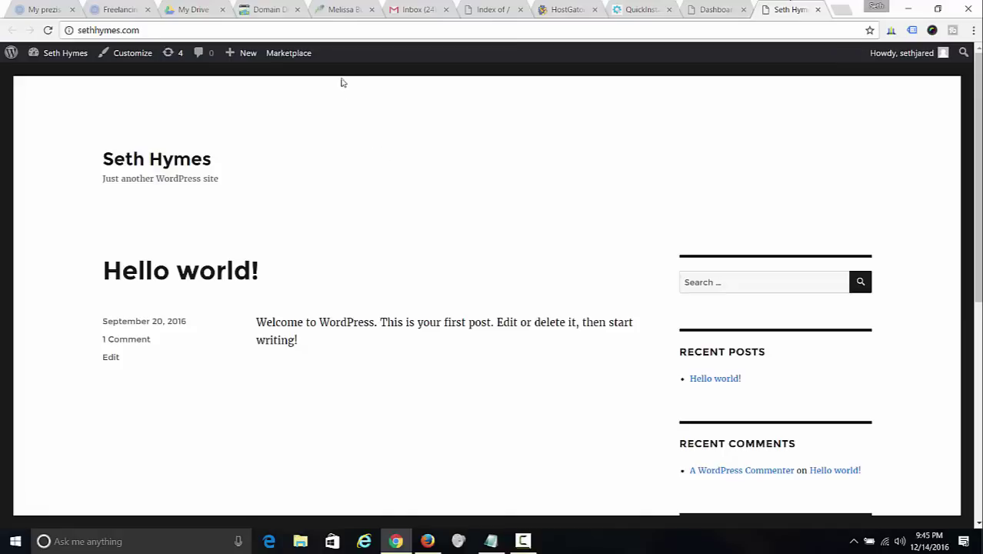
click(346, 9)
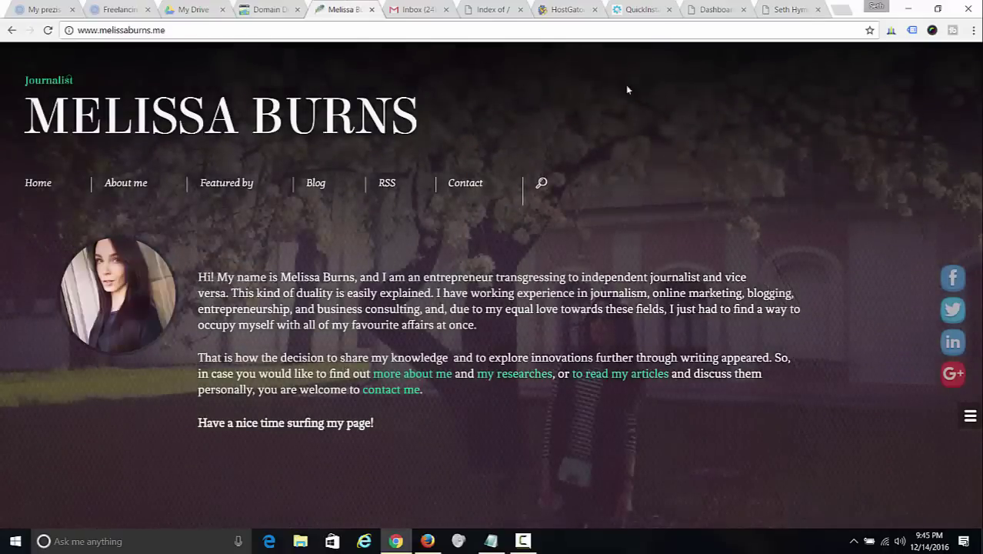
click(787, 9)
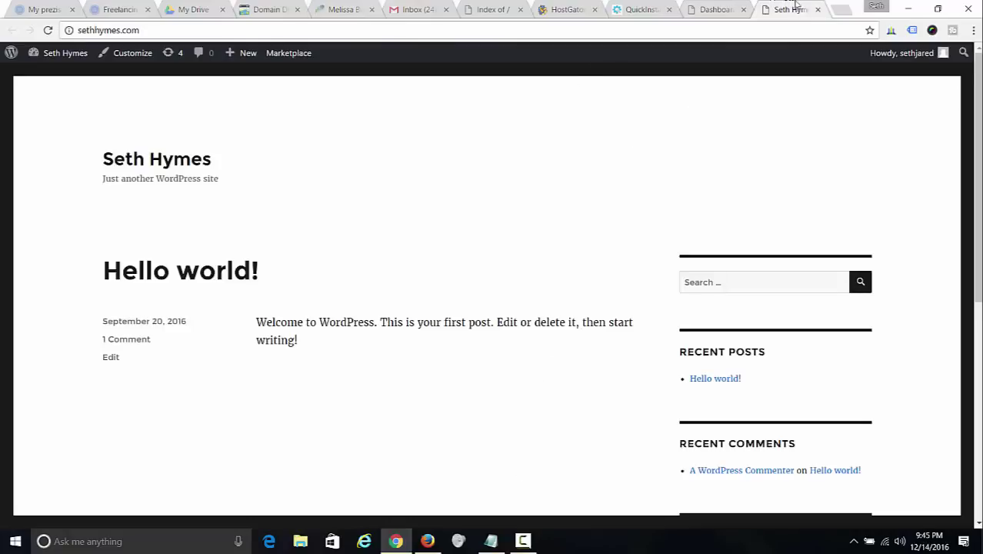
click(846, 9)
text(themeforest.net)
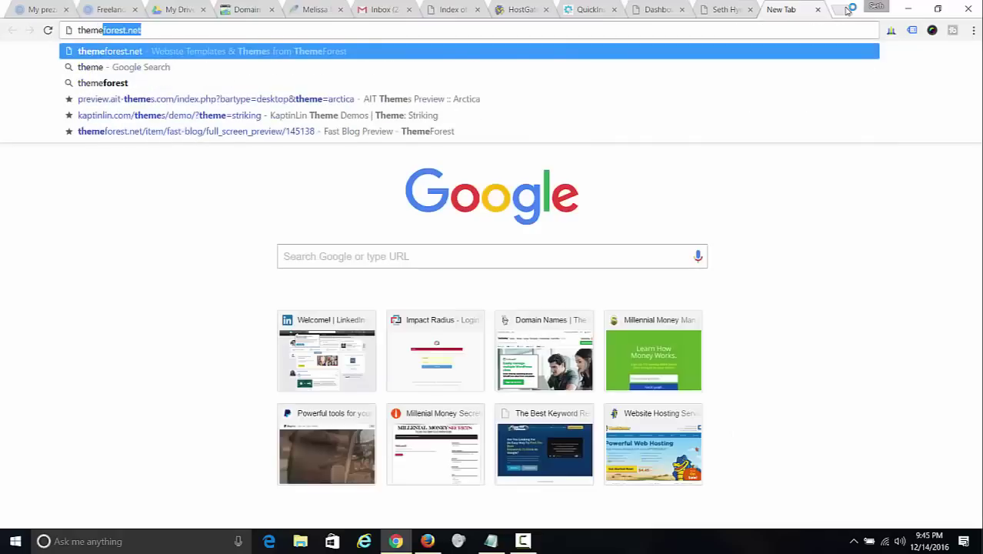
Search ThemeForest for 'promotion' and open the Promotion - Animated CV Resume Theme page.
key(Return)
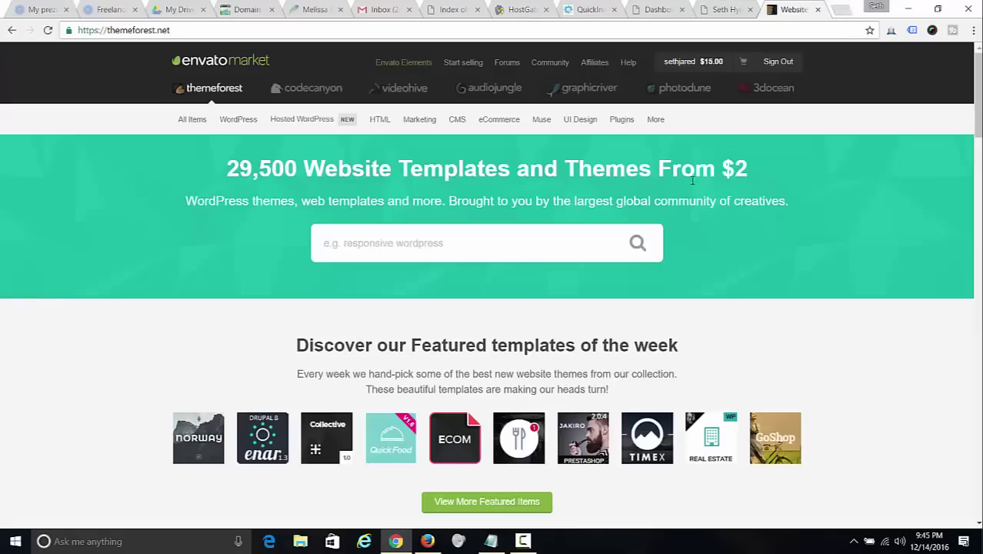
click(496, 240)
text(promotion)
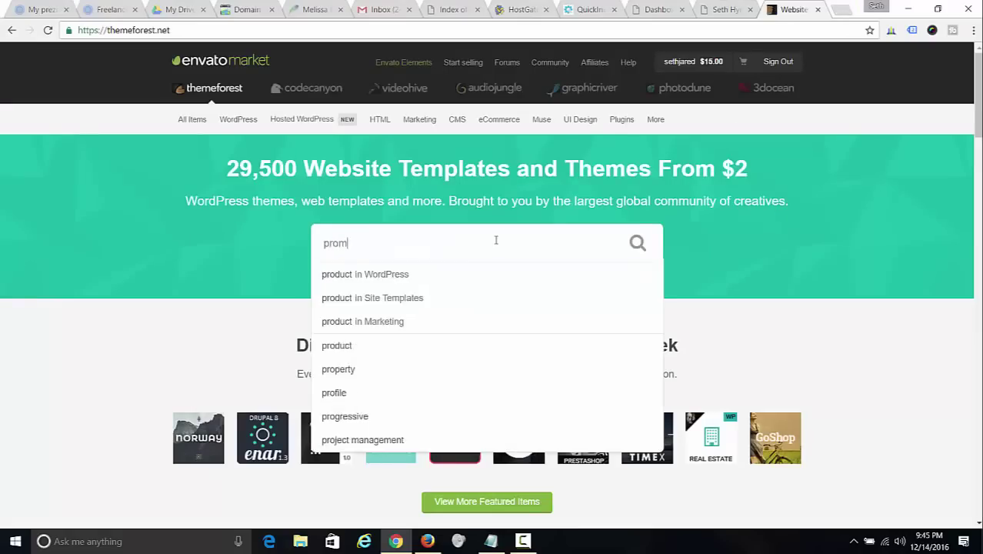
key(Return)
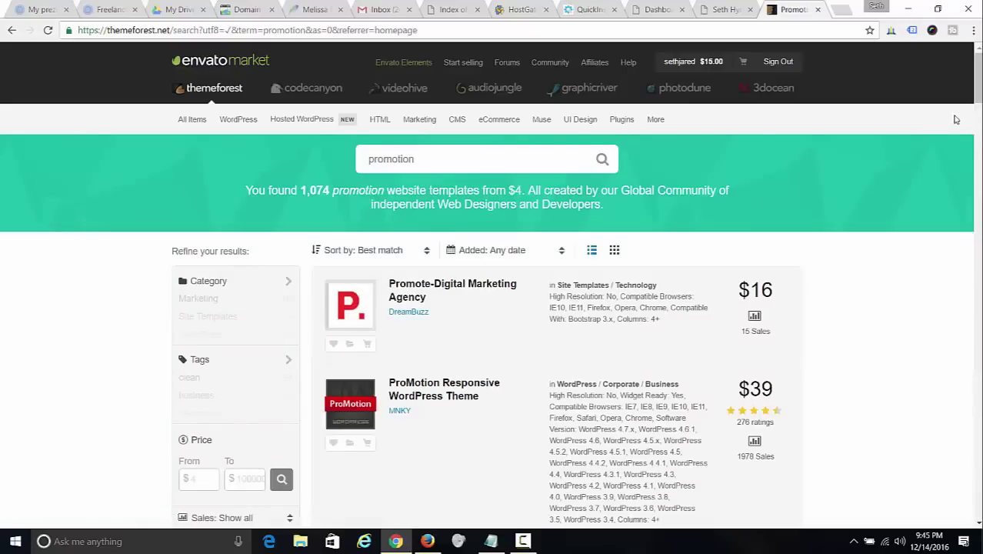
drag(978, 77, 977, 109)
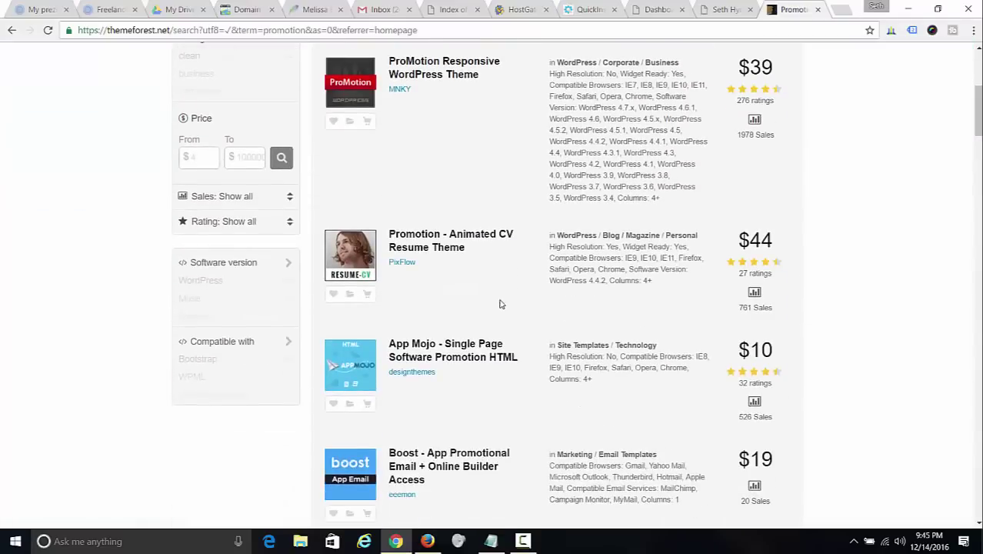
click(430, 250)
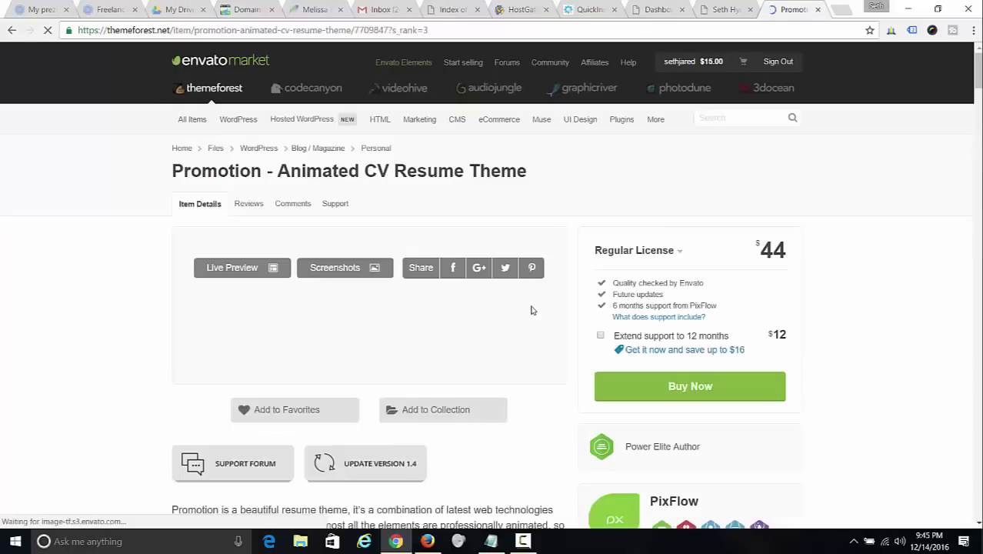
Start purchasing the Promotion theme with Buy Now.
mouse_move(690, 72)
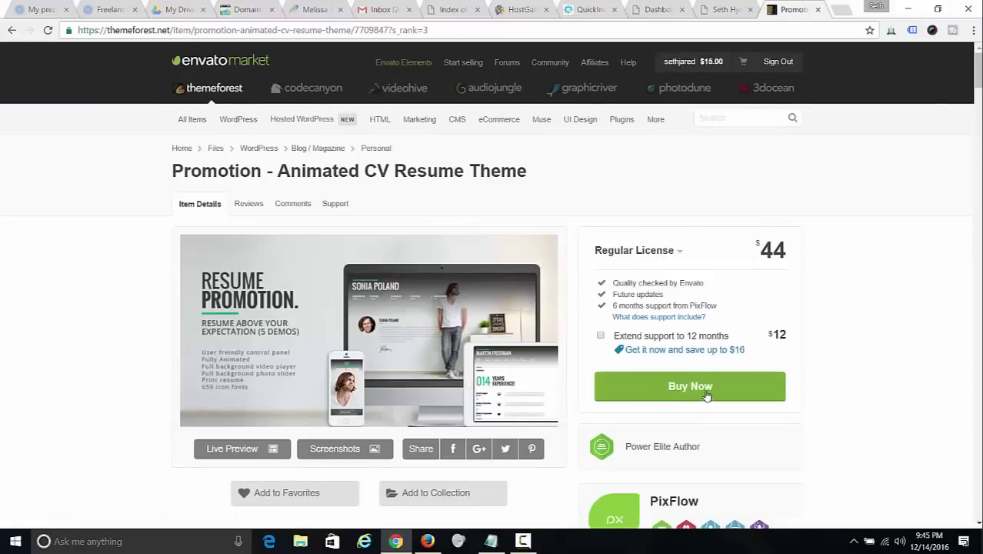
scroll(788, 240, down, 1)
click(690, 317)
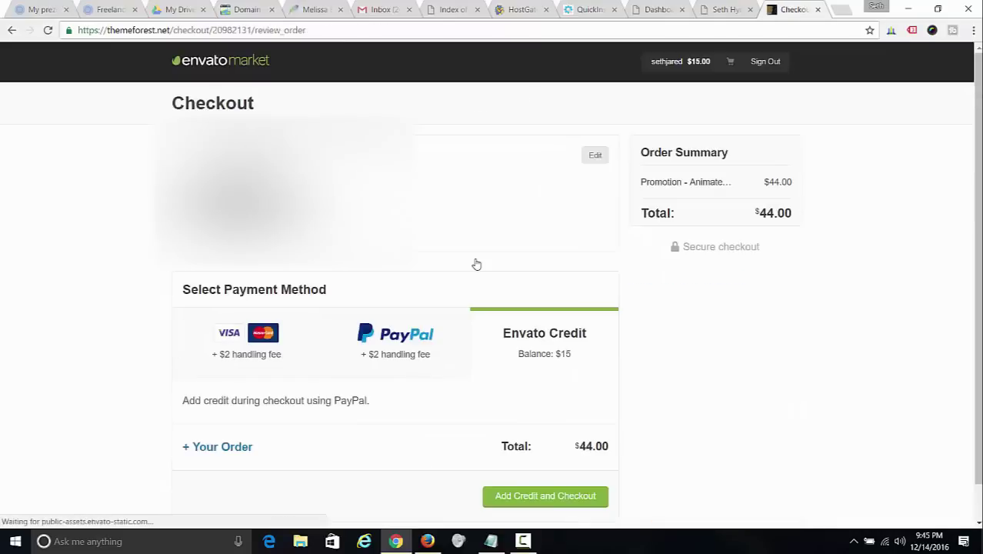
Pay the $44 with Envato Credit, download the theme files and open the zip.
scroll(973, 239, down, 1)
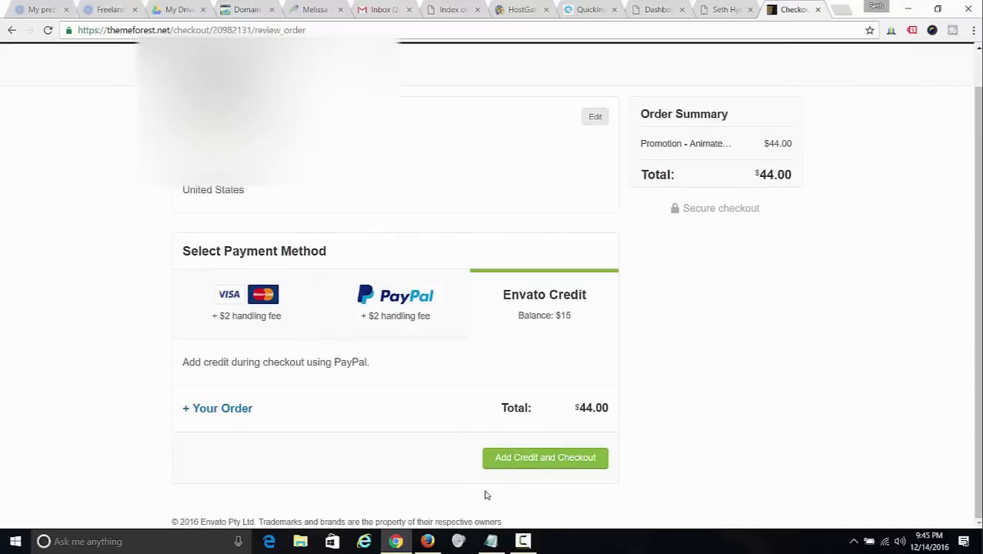
click(522, 541)
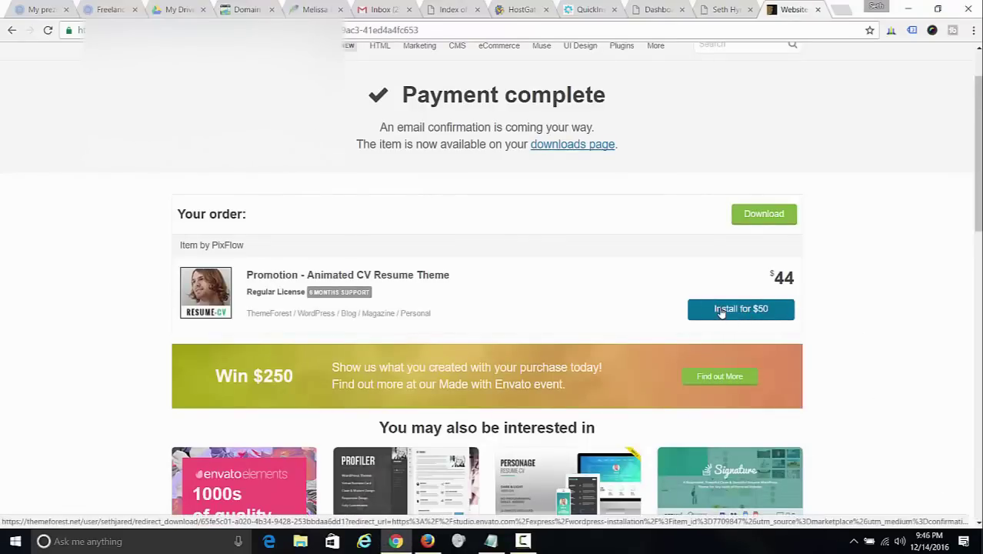
click(762, 214)
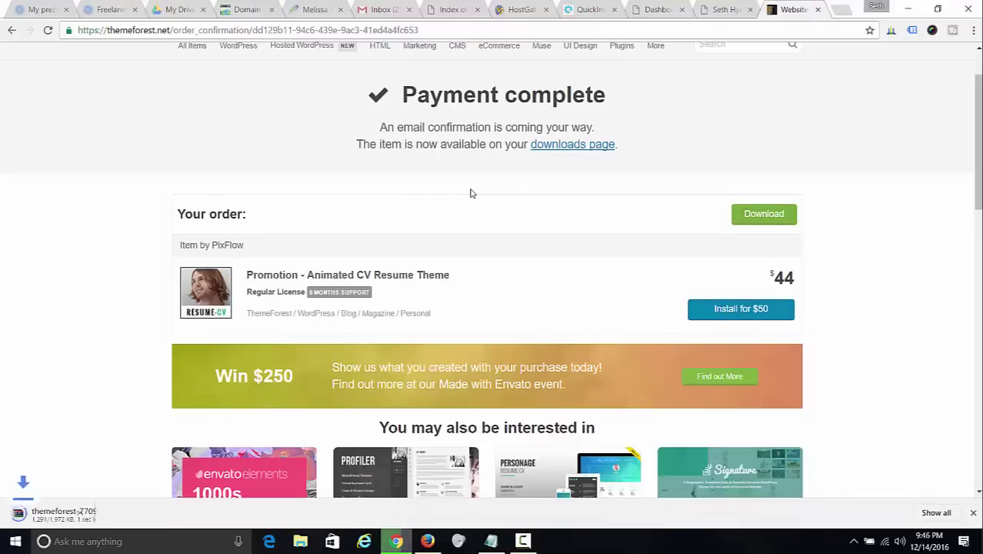
click(113, 514)
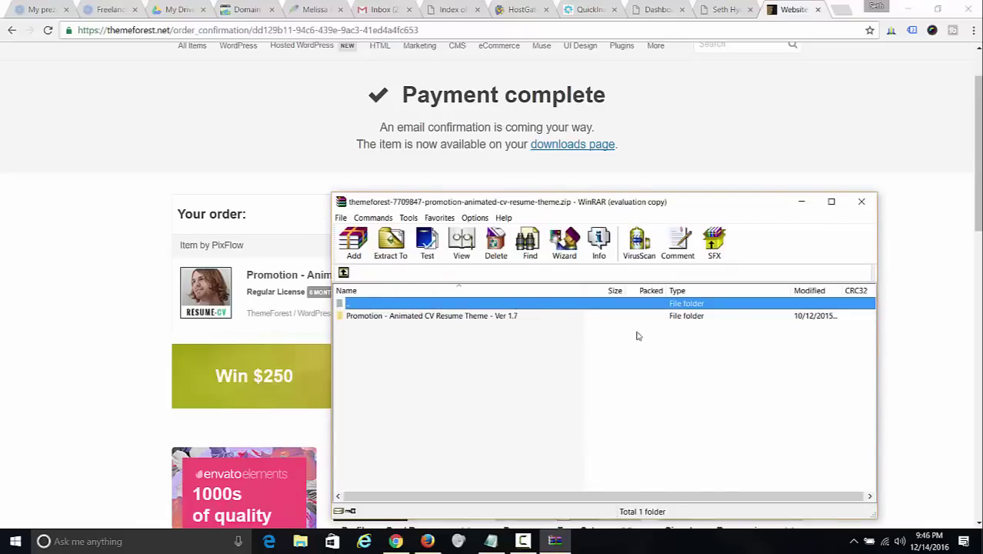
Drag the Promotion - Animated CV Resume Theme - Ver 1.7 folder from WinRAR onto the desktop, then close WinRAR.
click(662, 366)
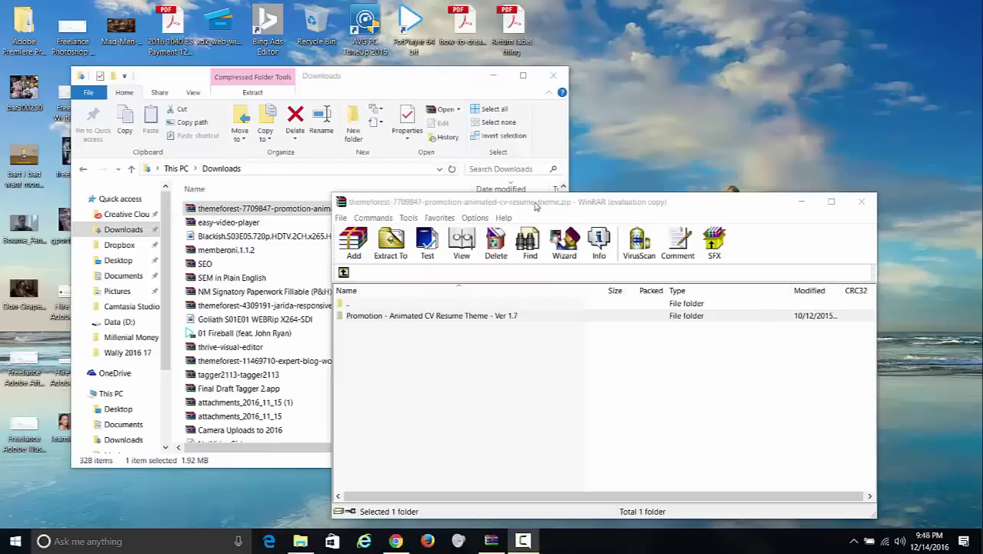
drag(536, 206, 333, 131)
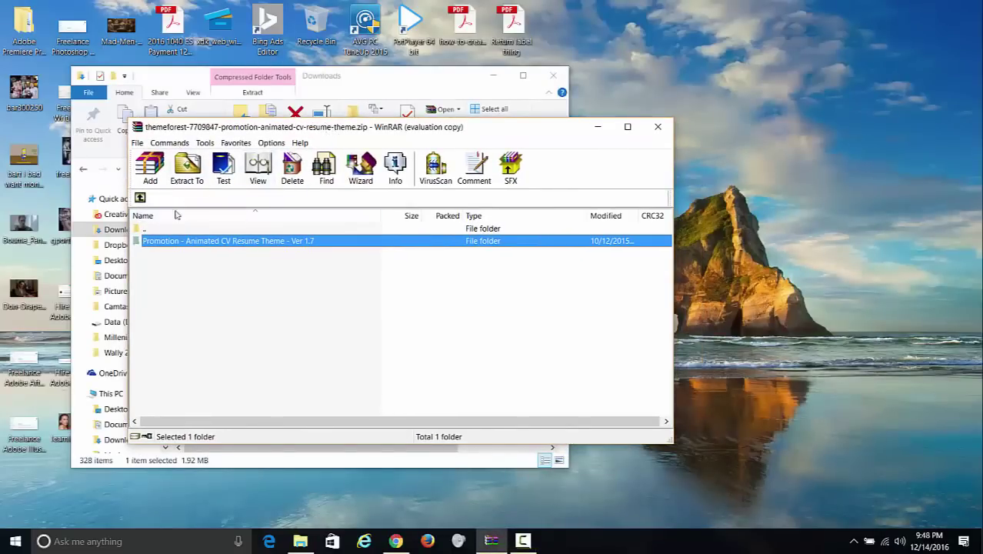
drag(796, 175, 798, 169)
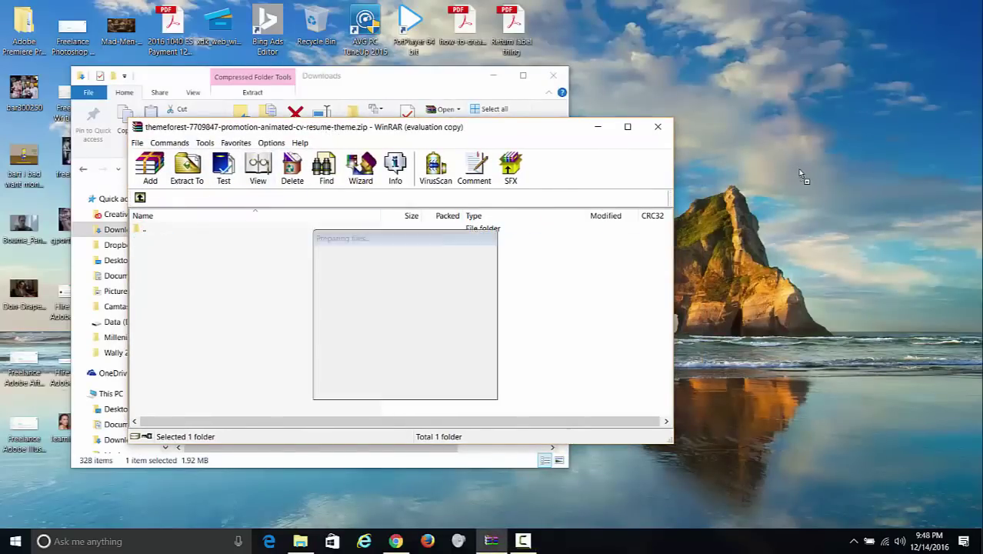
click(657, 126)
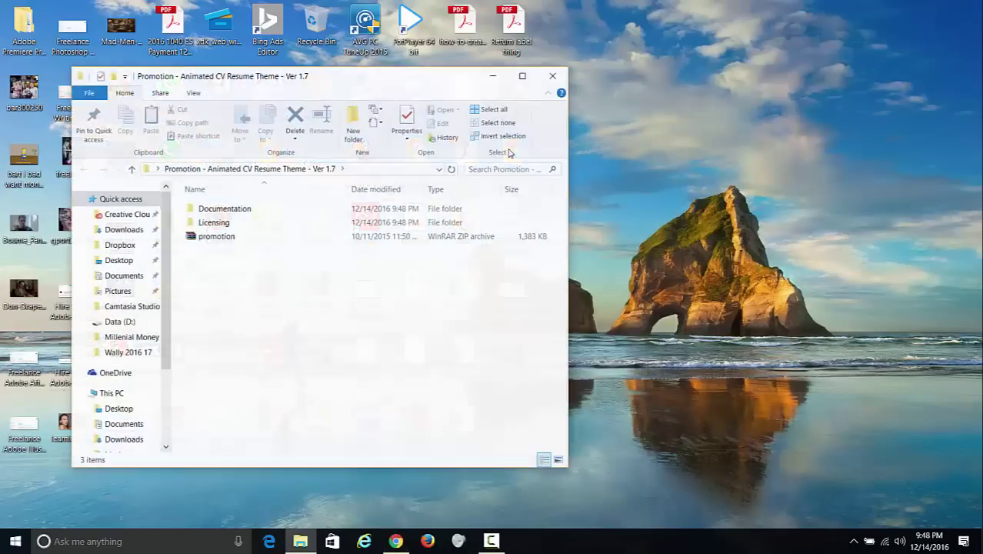
Open Documentation/index.html from the extracted theme folder in Google Chrome.
double_click(215, 209)
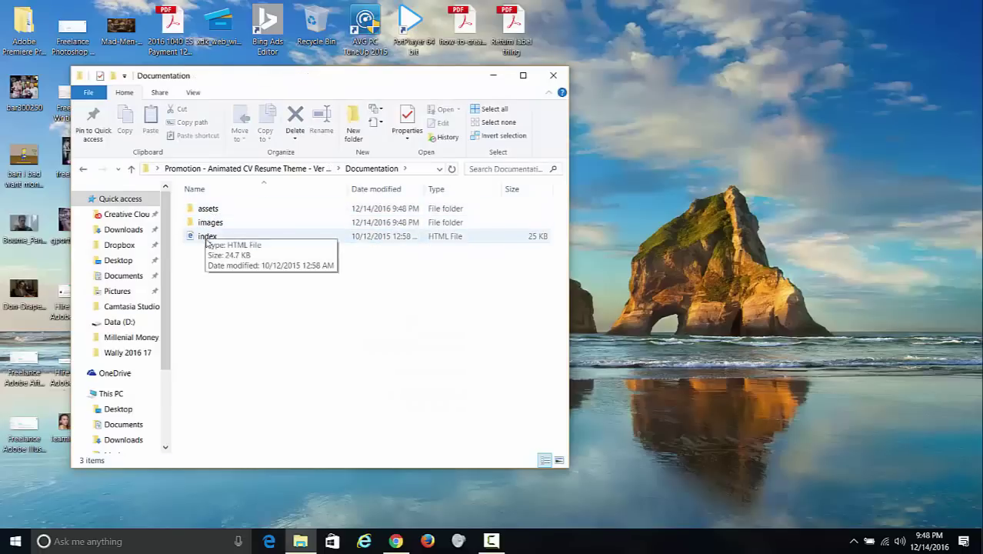
double_click(207, 237)
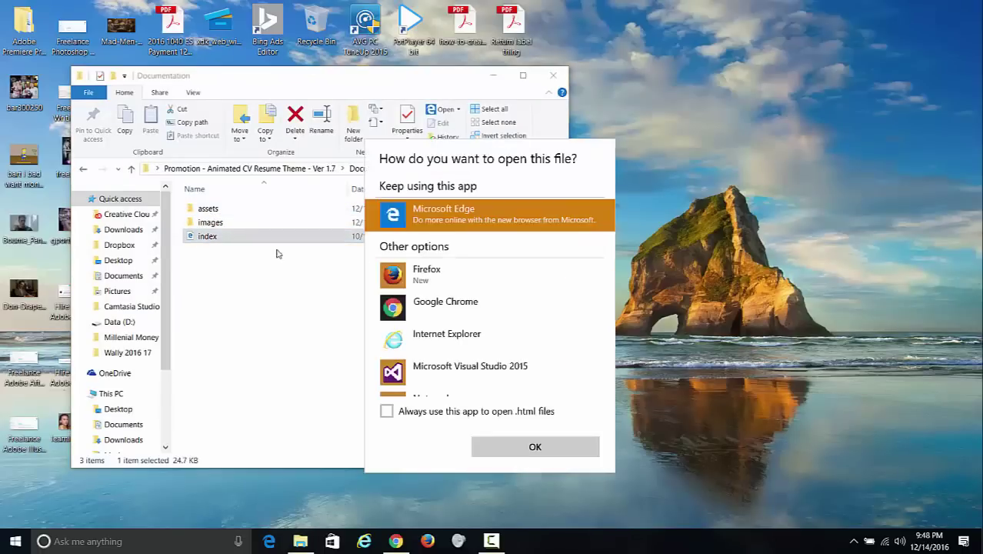
double_click(461, 304)
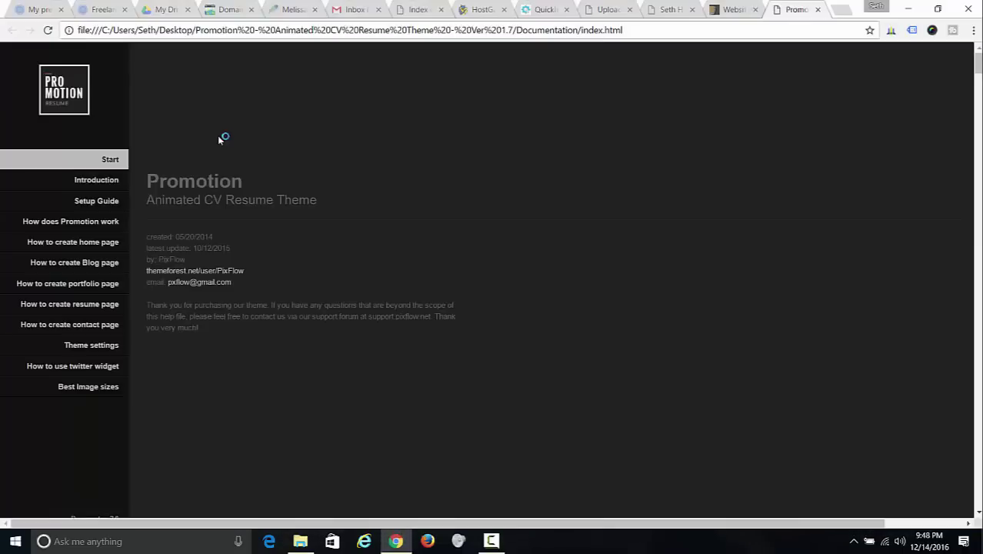
Read the docs sections: Introduction, Setup Guide, and creating home, blog, portfolio and resume pages.
click(94, 180)
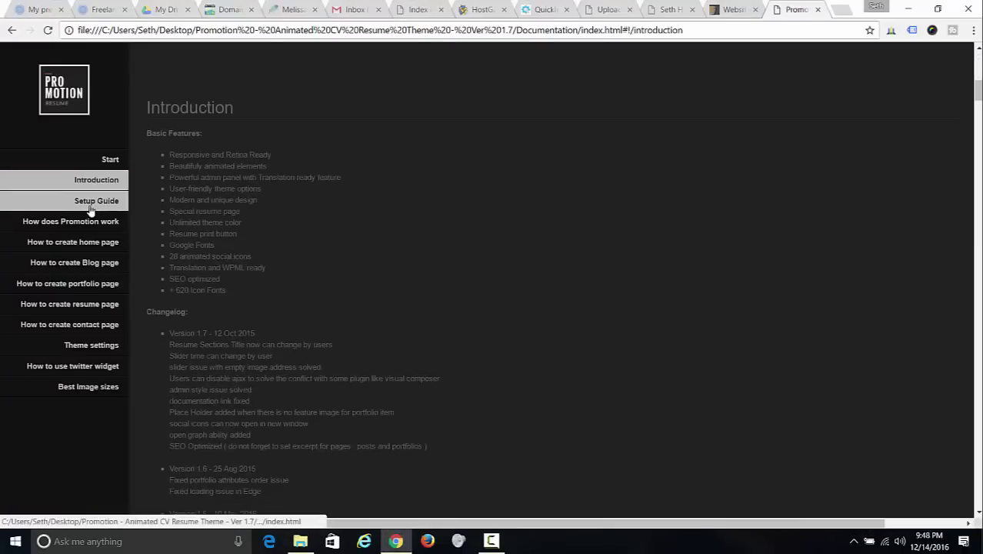
click(90, 203)
click(89, 222)
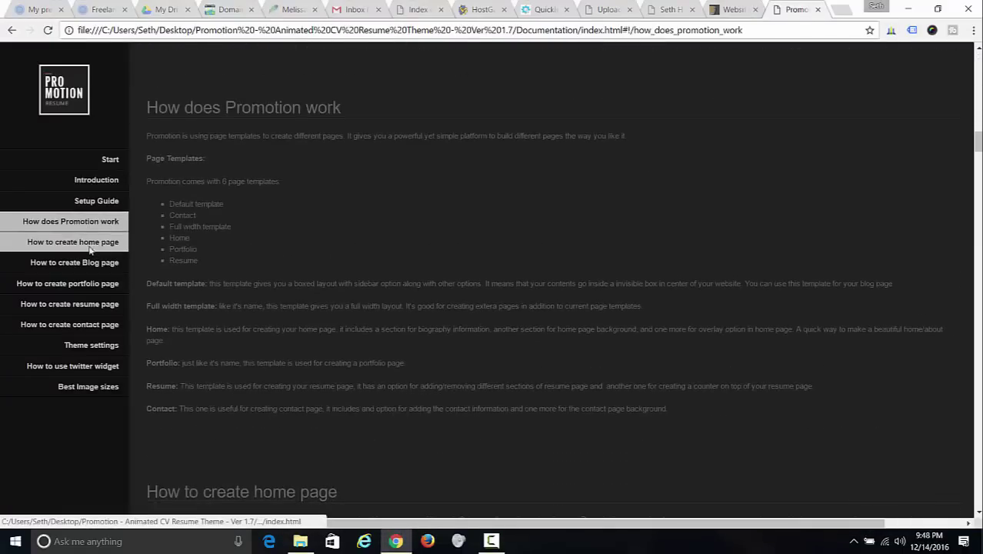
click(90, 243)
click(90, 264)
click(93, 284)
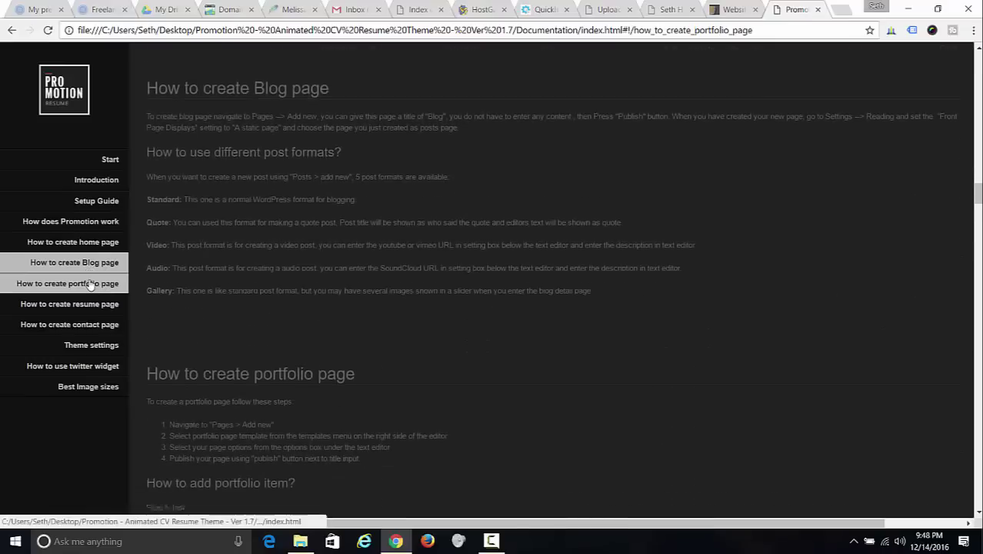
click(90, 304)
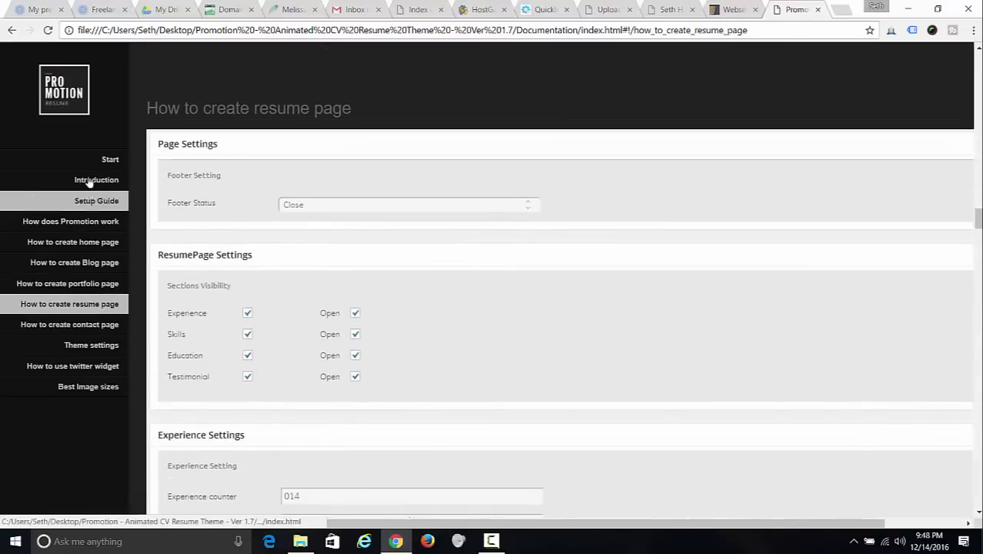
click(90, 164)
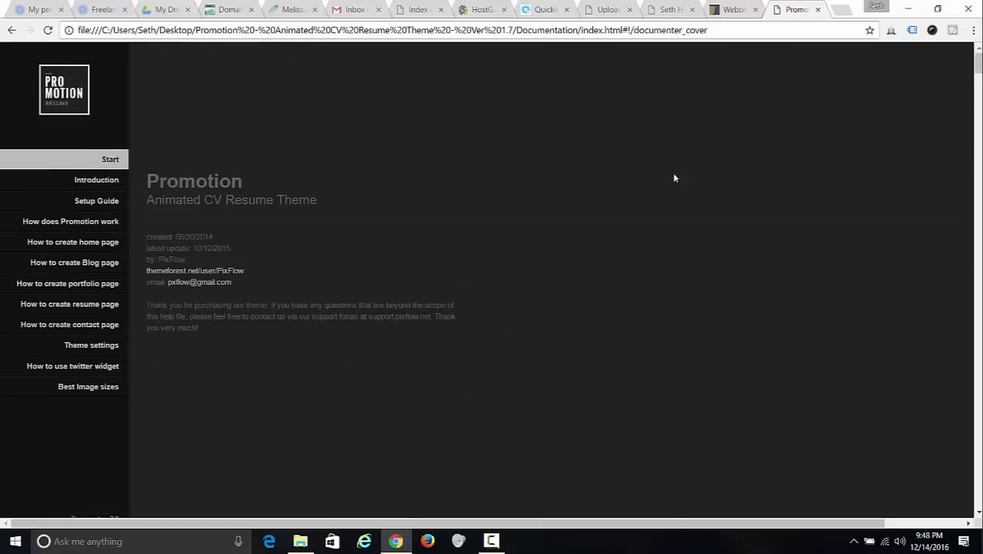
Locate promotion.zip in the theme's main folder, then return to the WordPress theme upload page.
click(907, 9)
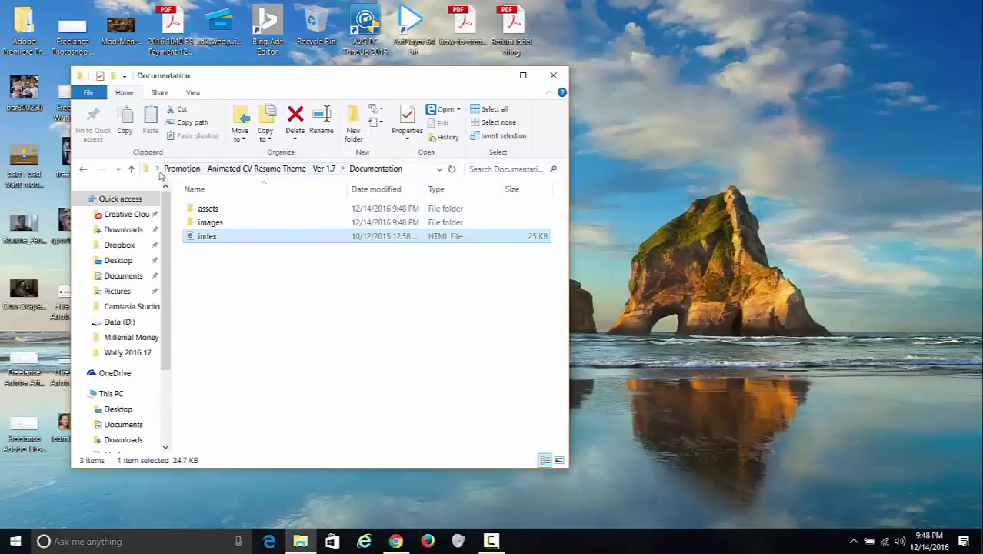
click(86, 170)
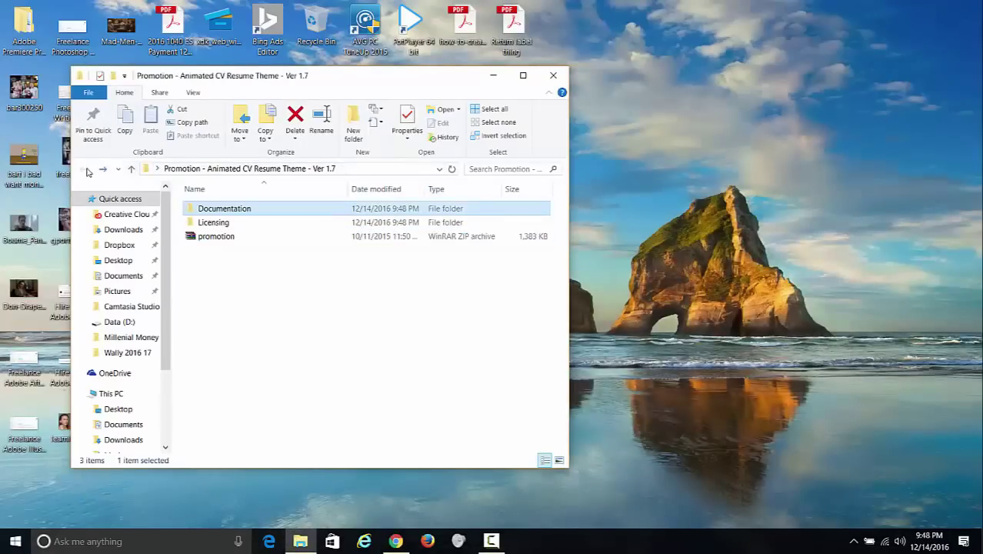
click(217, 237)
click(396, 540)
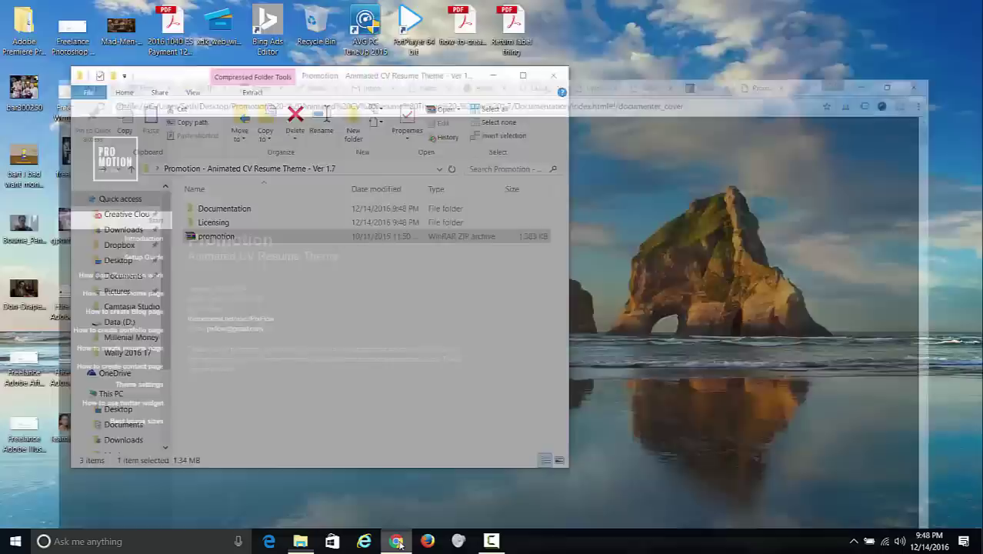
click(606, 9)
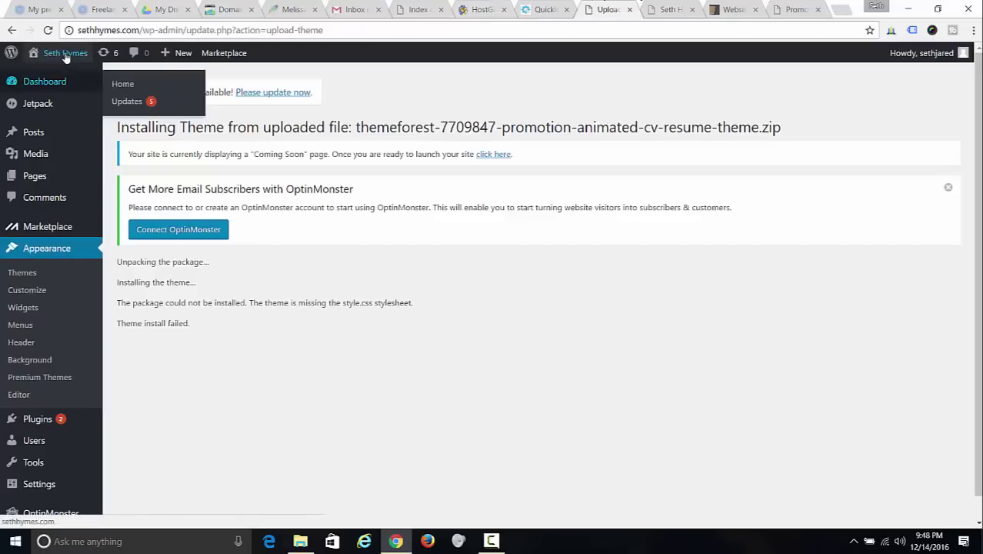
Upload promotion.zip from the Desktop Promotion folder as a new theme, install it and activate it.
mouse_move(52, 236)
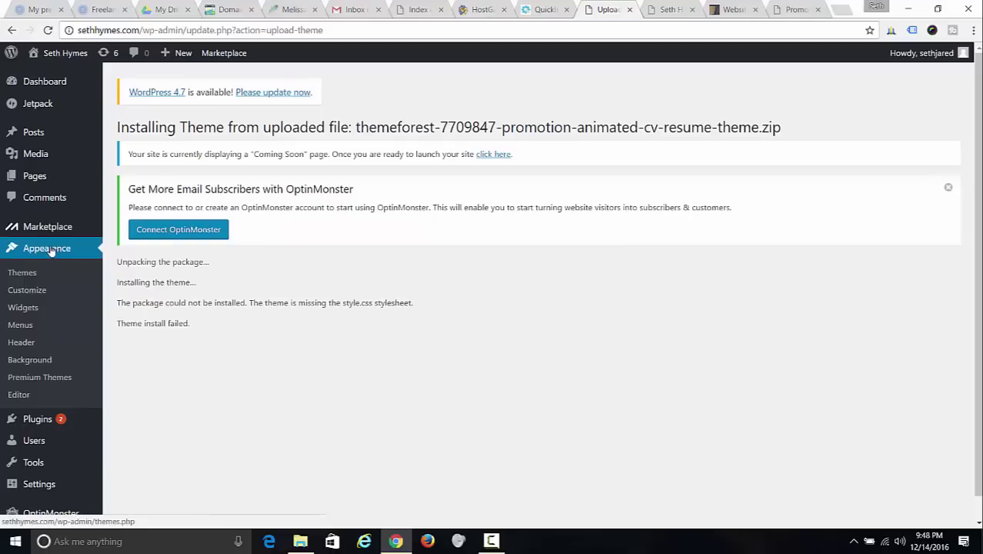
click(23, 273)
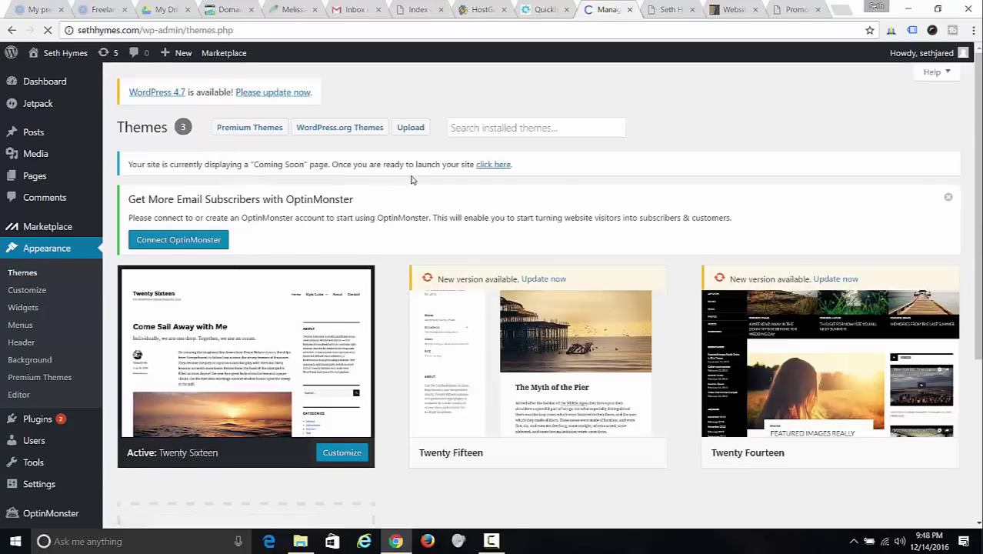
click(421, 129)
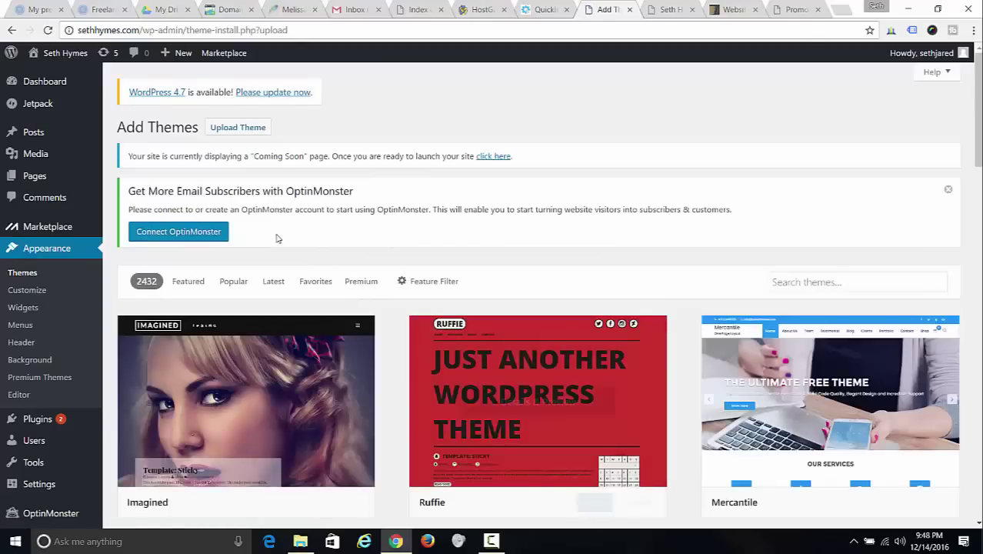
click(249, 129)
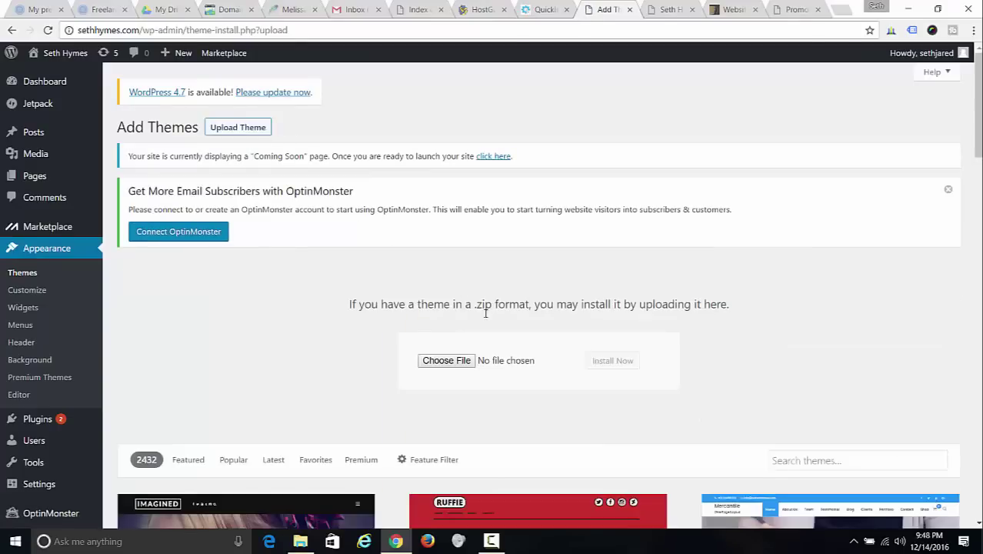
click(446, 360)
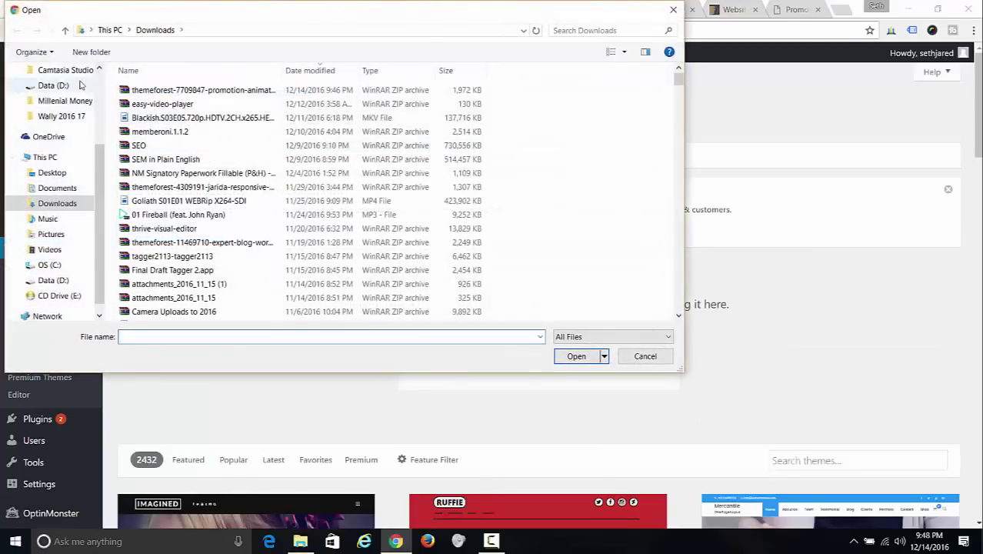
click(83, 176)
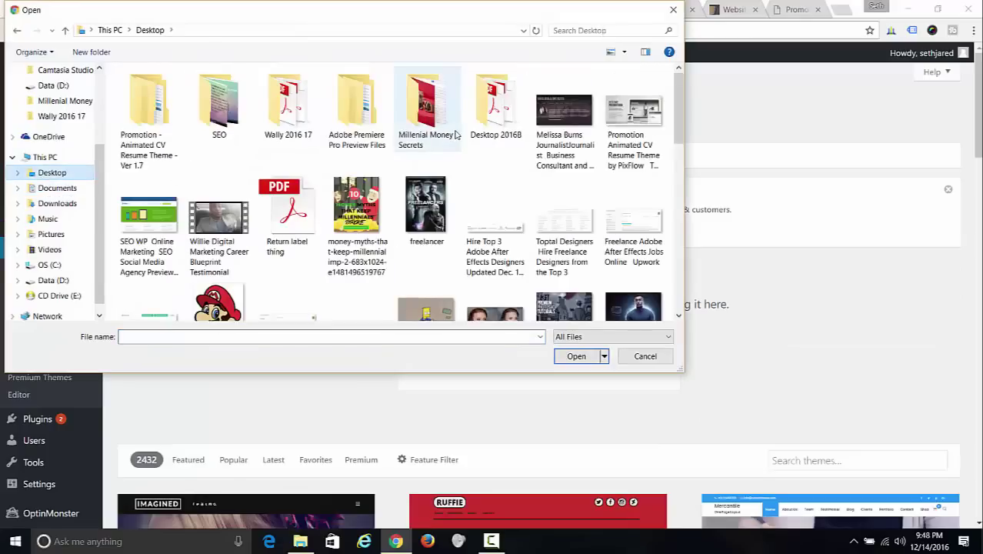
double_click(144, 108)
double_click(152, 119)
click(610, 363)
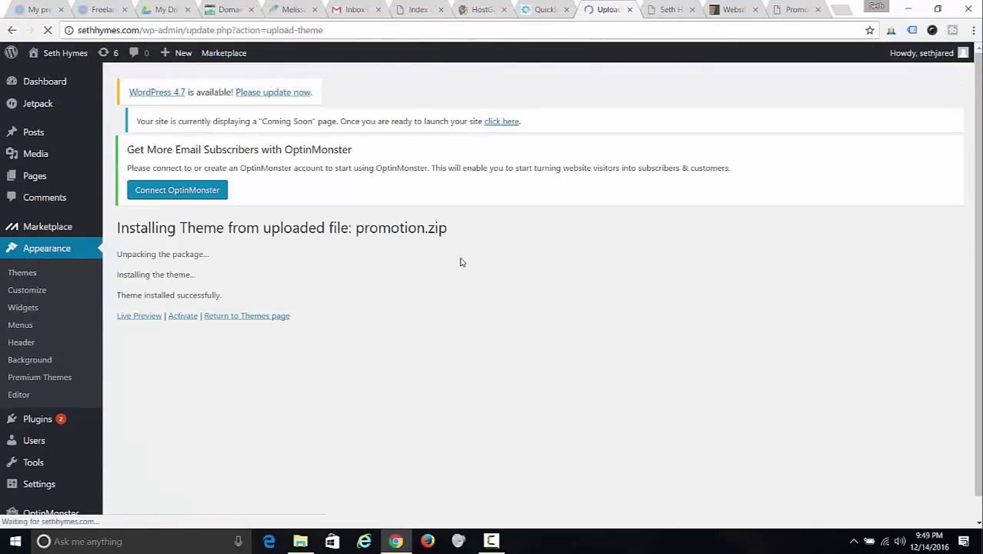
click(183, 322)
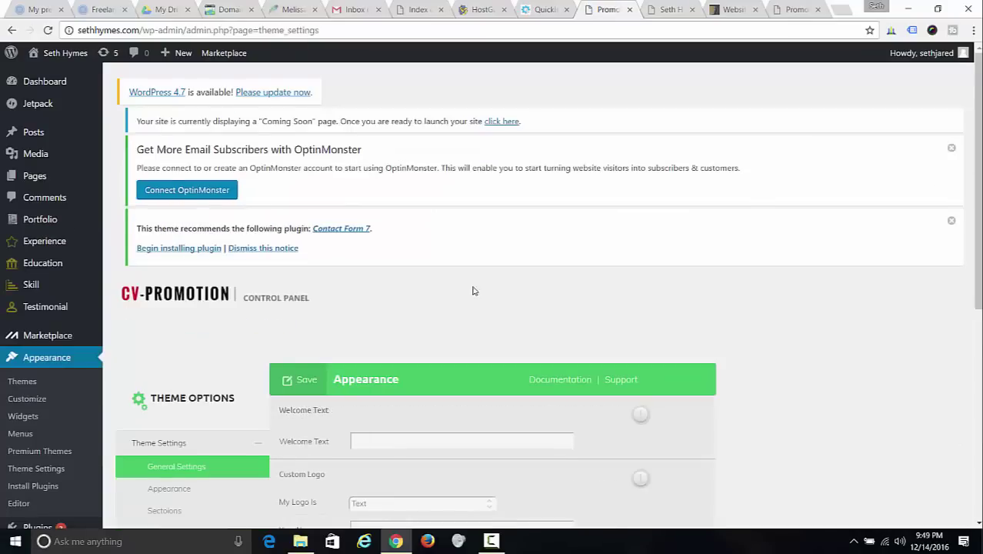
Reload the site's front page to view it in the CV-Promotion theme.
click(671, 9)
click(47, 31)
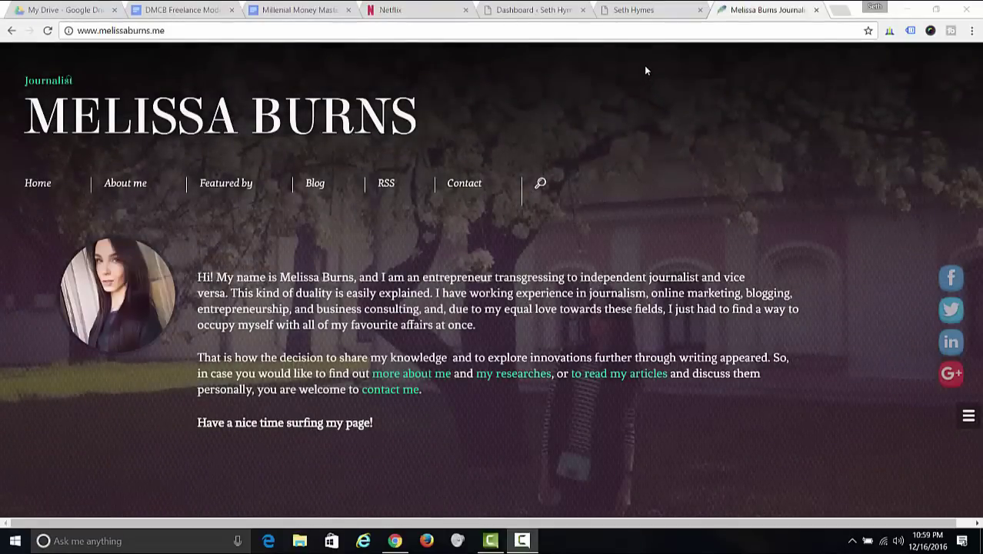
View the Promotion home page with its Digital Strategist heading and photo, then go to the Dashboard.
click(643, 10)
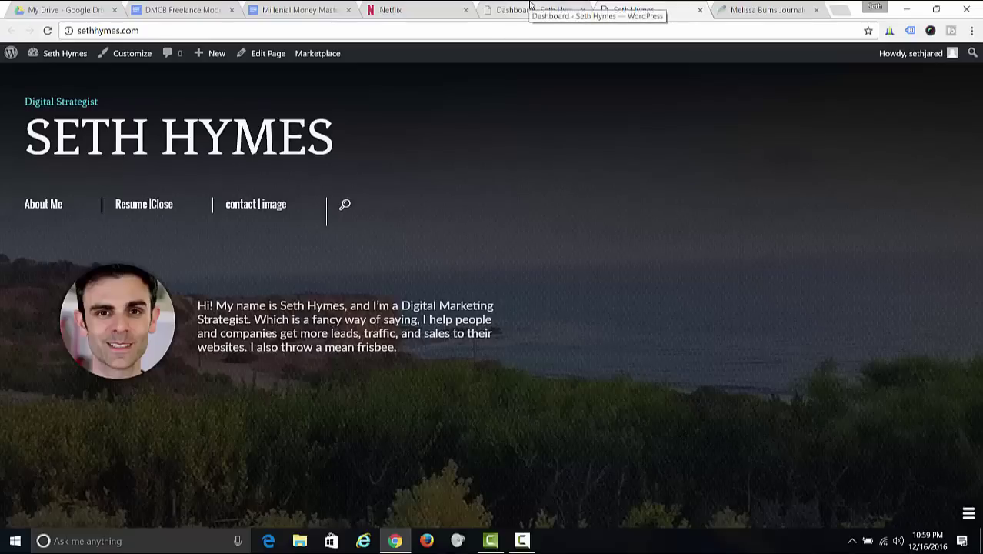
click(530, 7)
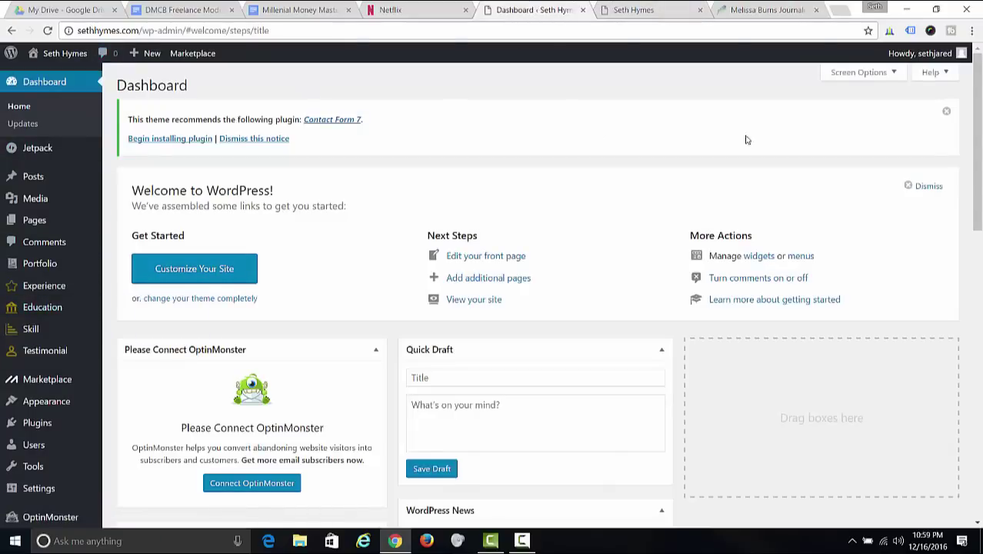
Confirm Settings > Permalinks uses Post name, then switch to the reference journalist site.
mouse_move(974, 103)
mouse_down()
mouse_move(973, 144)
mouse_move(971, 102)
mouse_up()
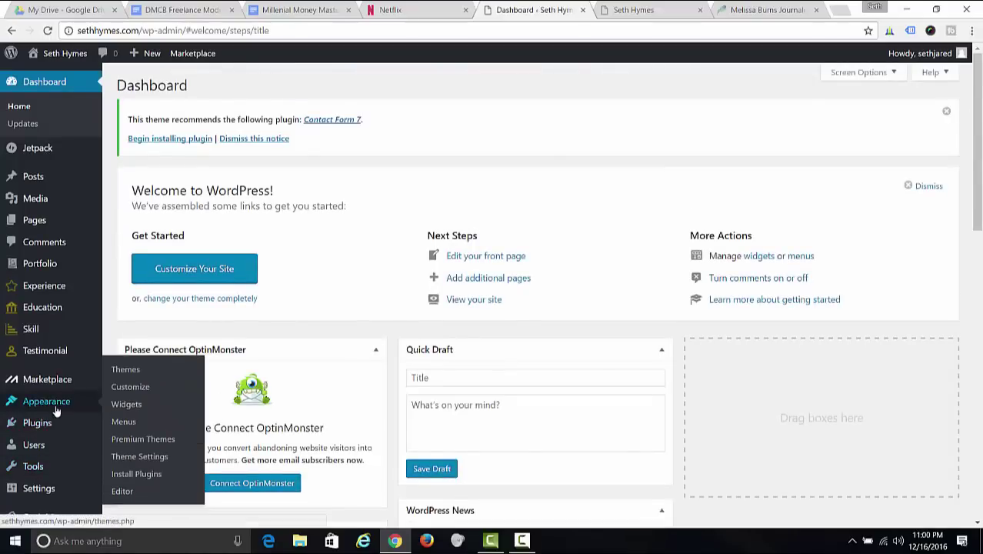
mouse_move(51, 488)
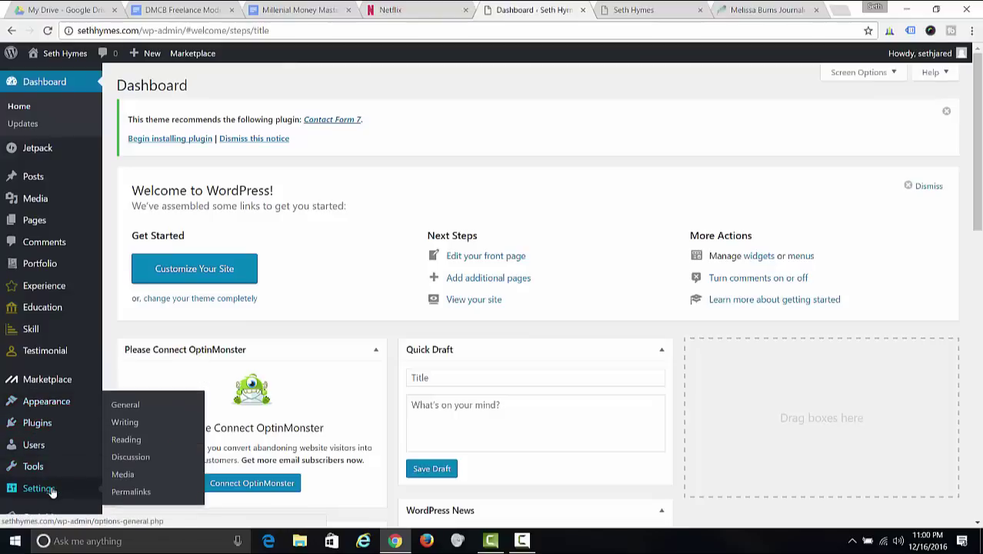
click(131, 492)
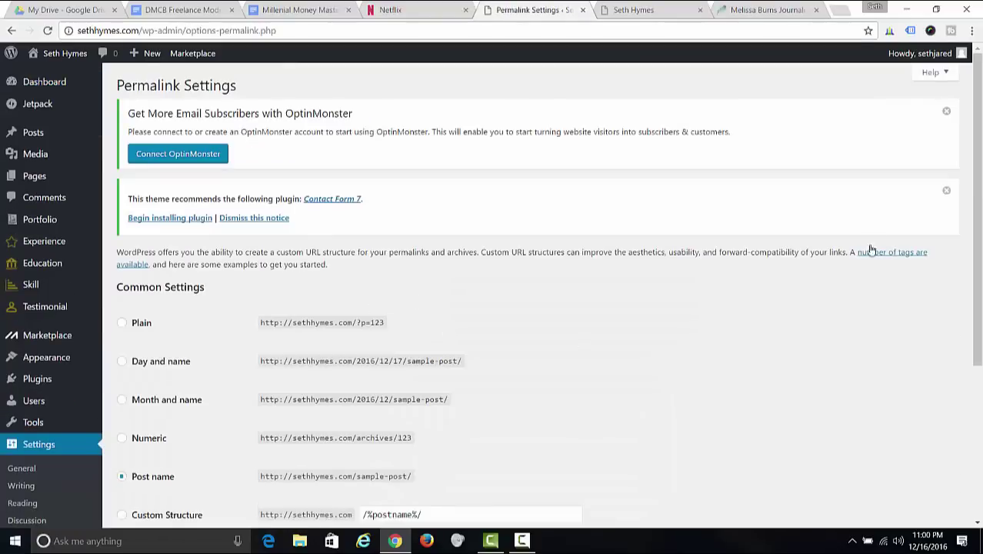
scroll(911, 236, down, 2)
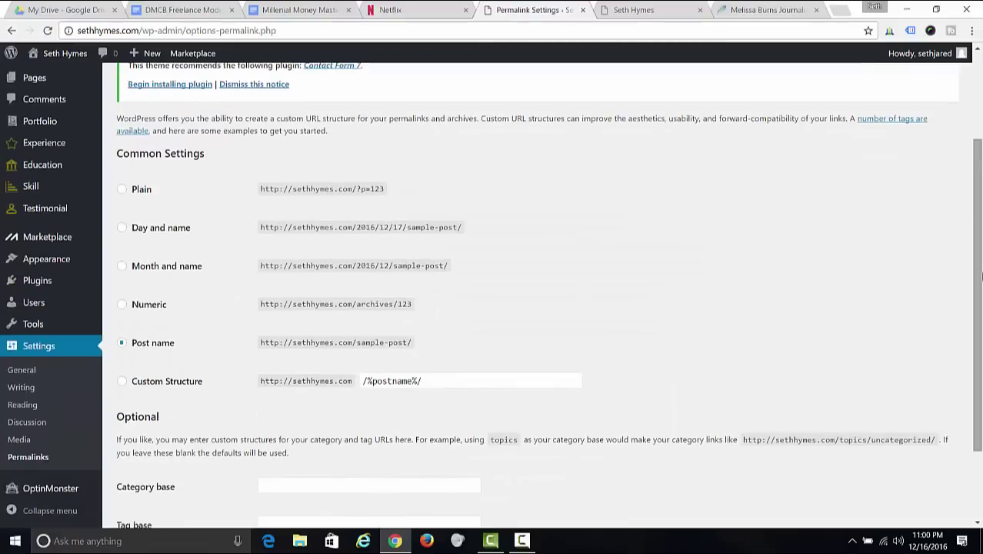
scroll(980, 277, up, 2)
click(766, 8)
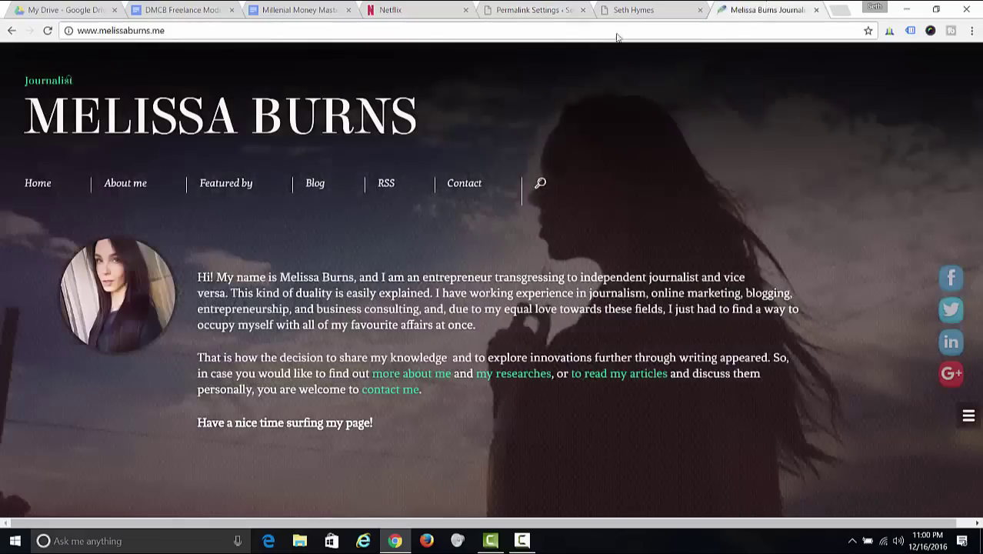
Examine the URL of the reference site's Featured by page, then return to Permalink Settings.
click(229, 193)
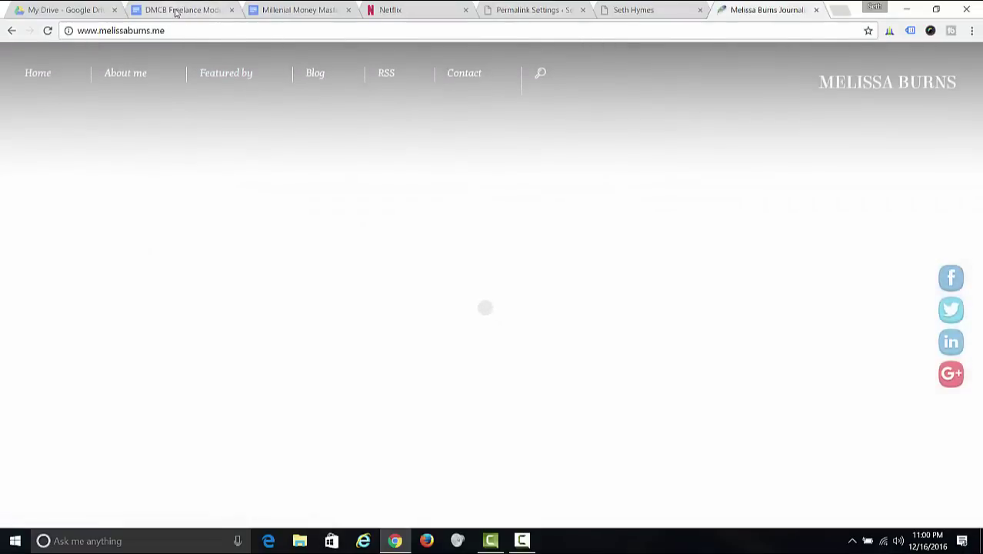
click(181, 31)
double_click(191, 31)
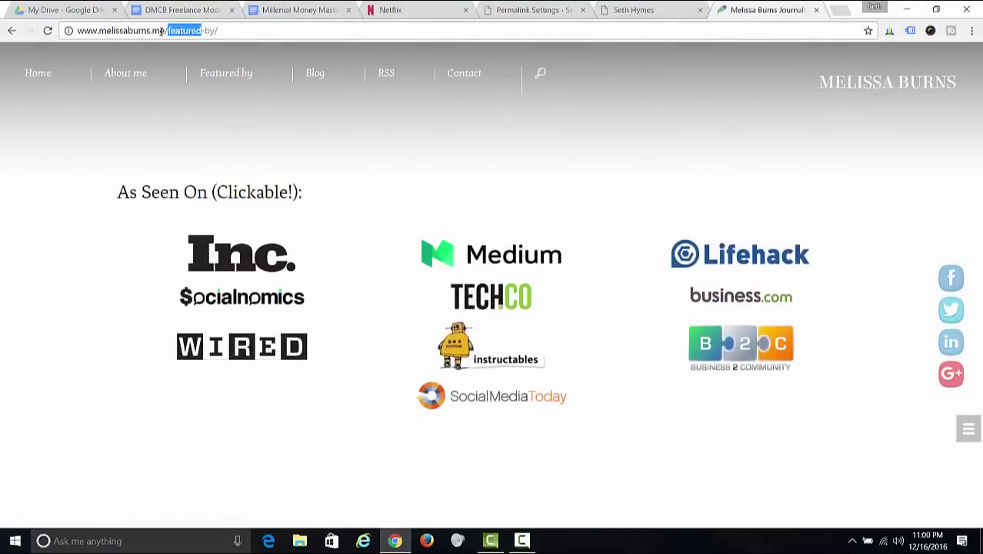
click(183, 31)
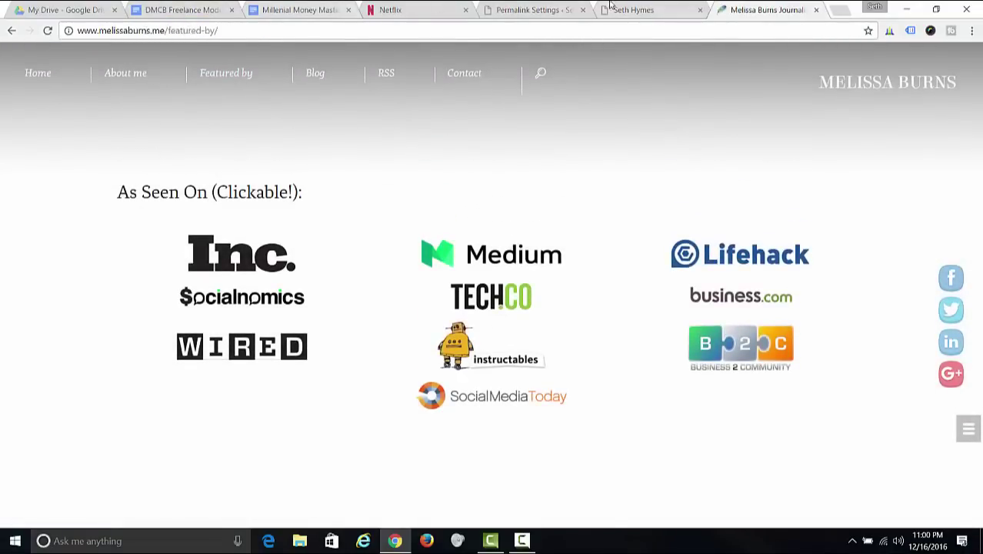
click(646, 8)
click(548, 6)
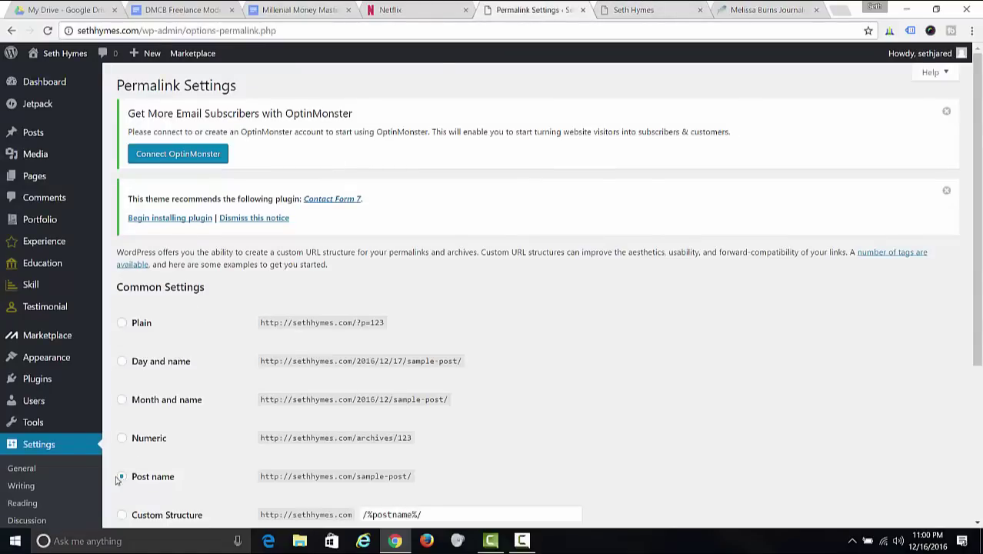
Open the CV-Promotion Theme Settings and review the text logo and Digital Strategist job title.
mouse_move(54, 359)
click(137, 449)
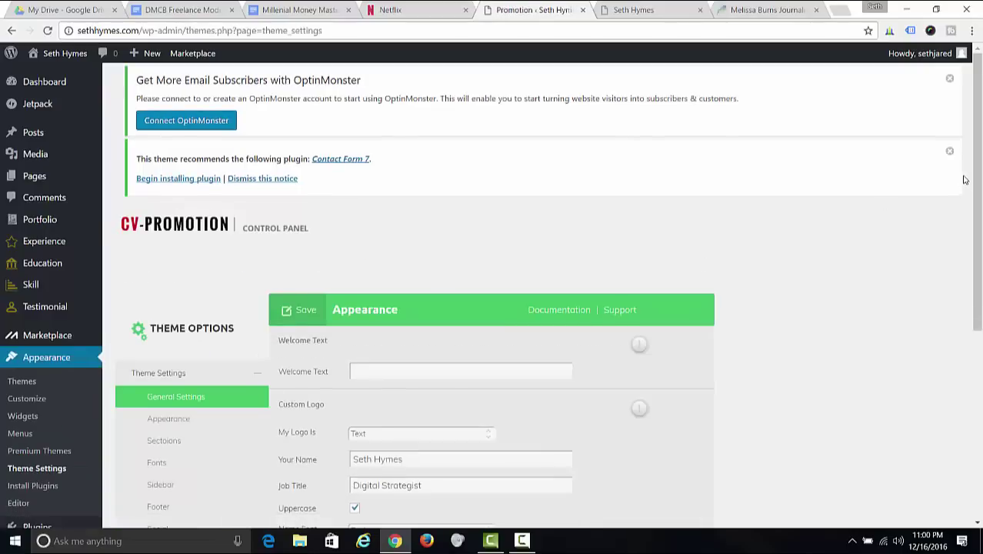
scroll(946, 200, down, 1)
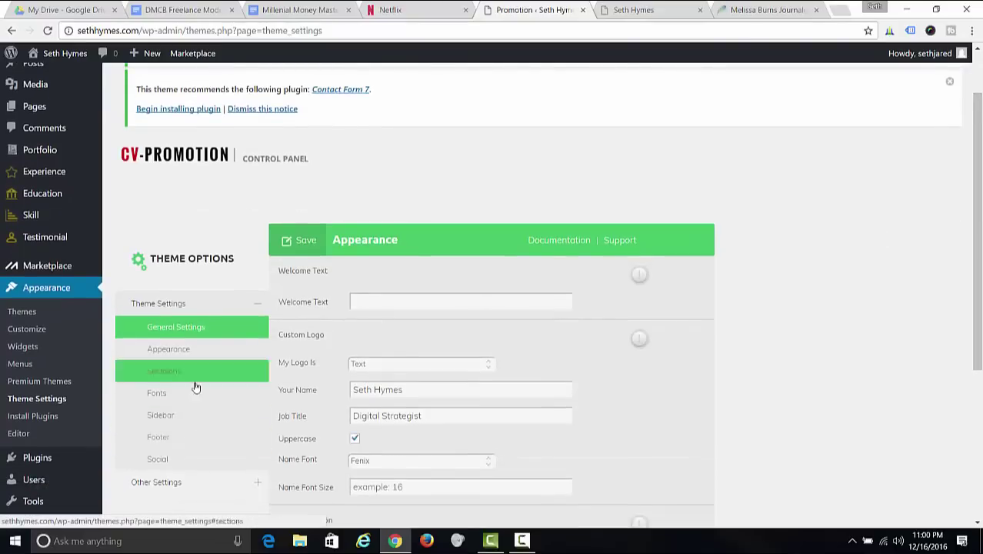
scroll(980, 300, down, 2)
drag(980, 300, 959, 158)
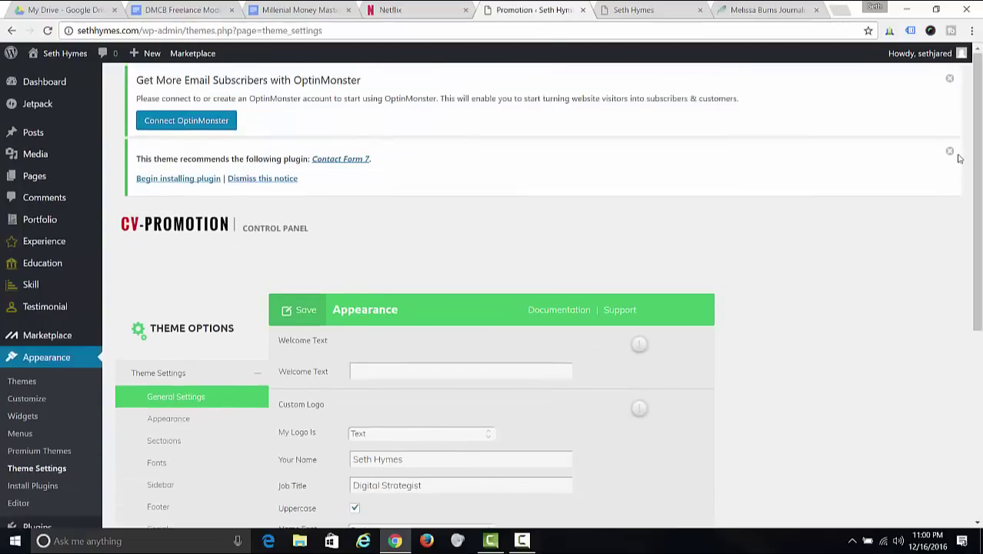
mouse_move(48, 183)
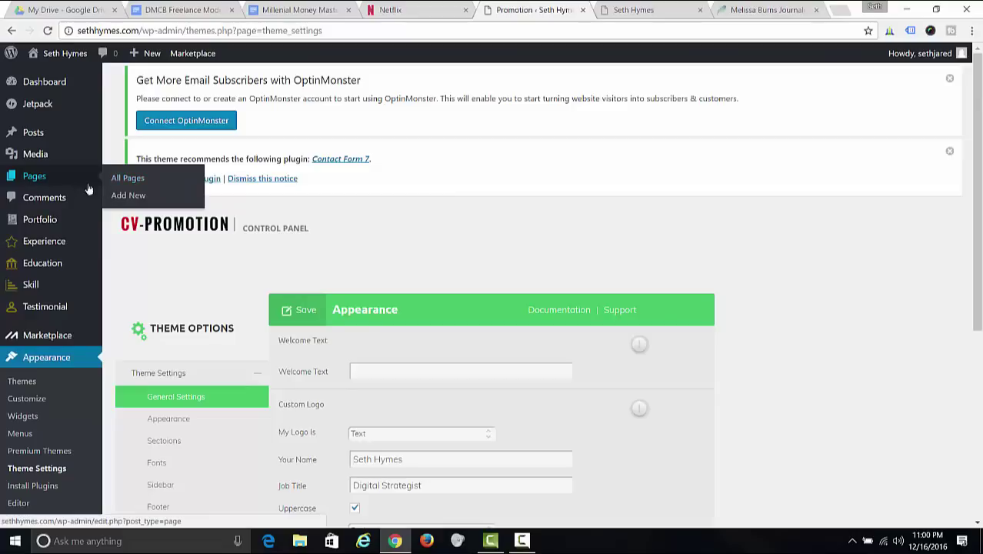
Open All Pages and a new page in separate tabs, glancing at the live site.
middle_click(126, 178)
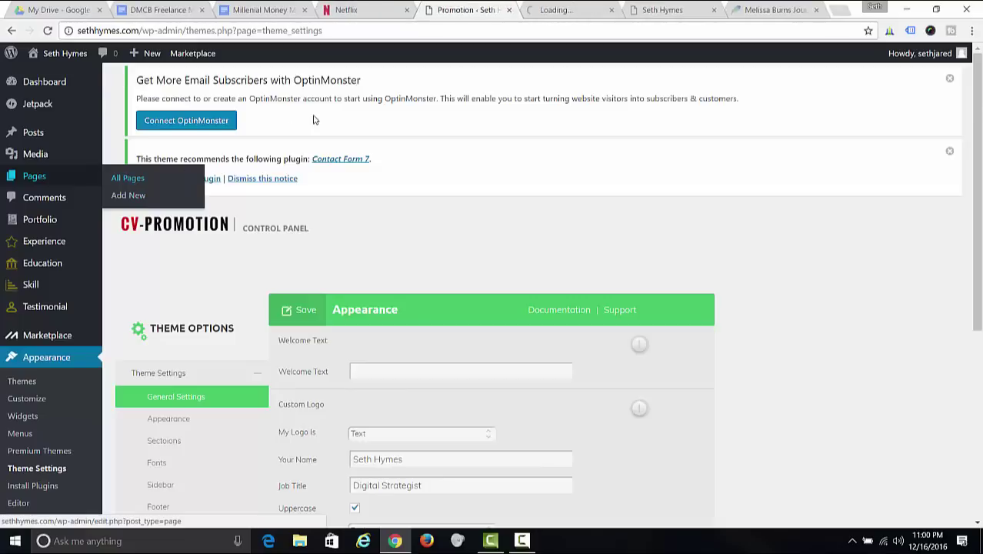
middle_click(123, 195)
click(593, 9)
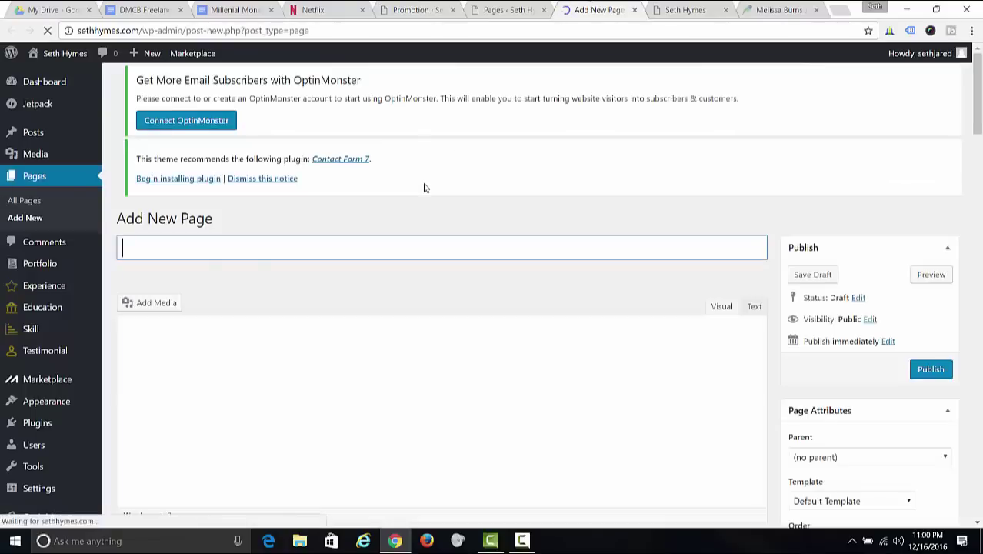
click(658, 9)
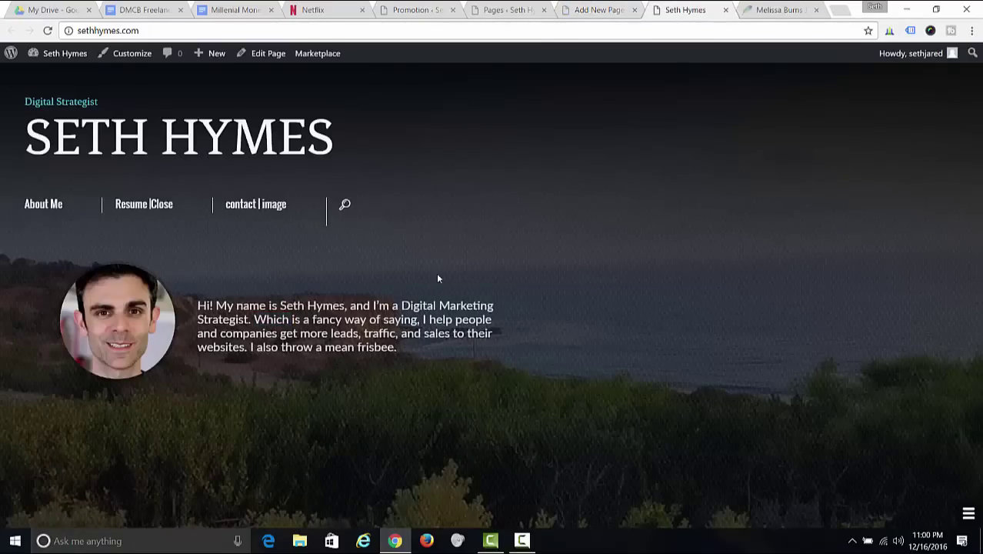
click(619, 3)
Set the new page's template to Home, then close the unsaved page without saving.
drag(977, 159, 981, 283)
scroll(945, 295, down, 2)
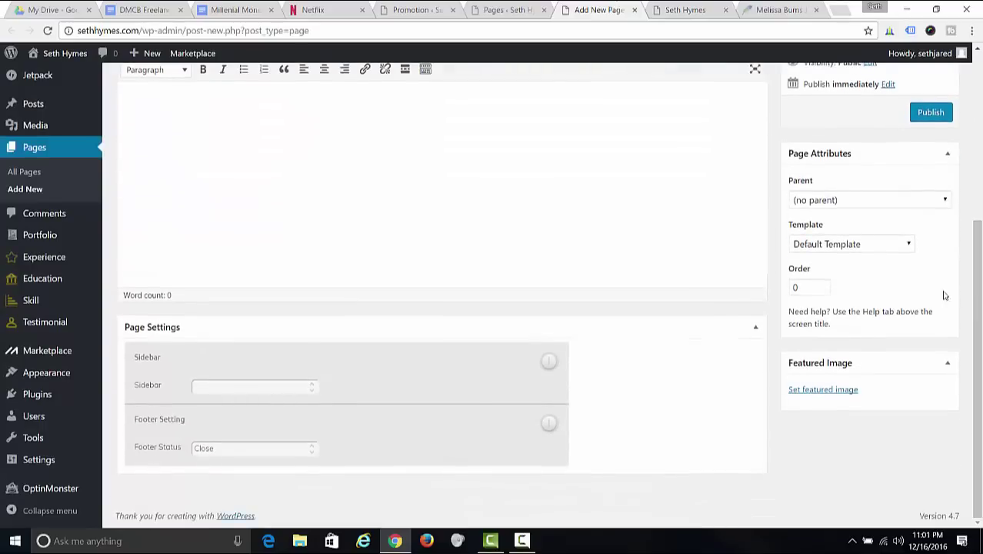
click(908, 250)
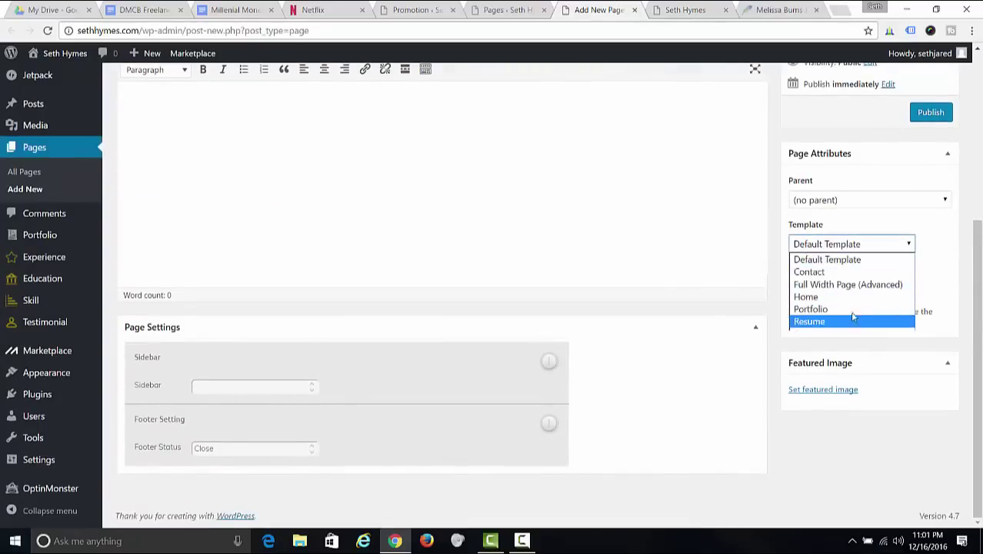
key(Escape)
key(Down)
click(635, 11)
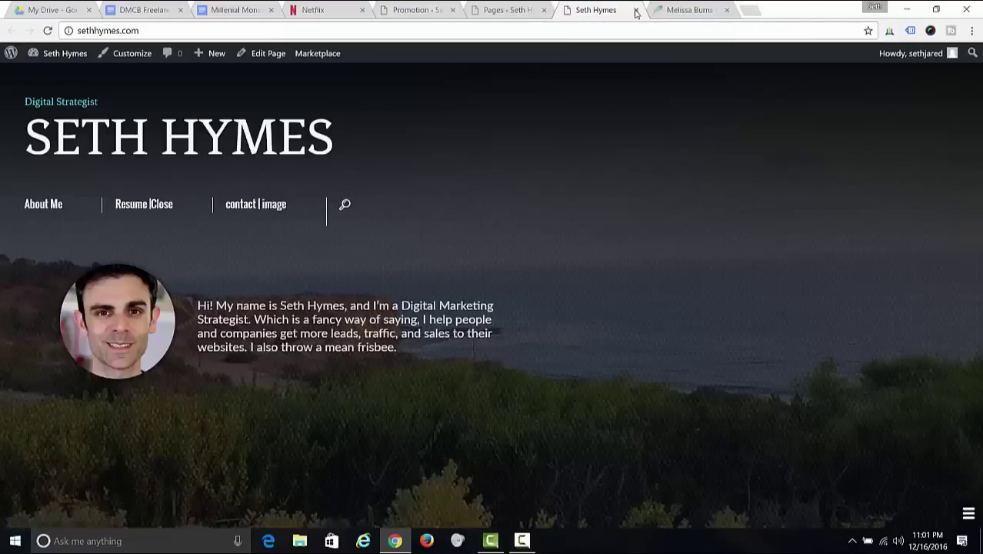
Open the home page for editing and scroll to its image settings.
click(269, 55)
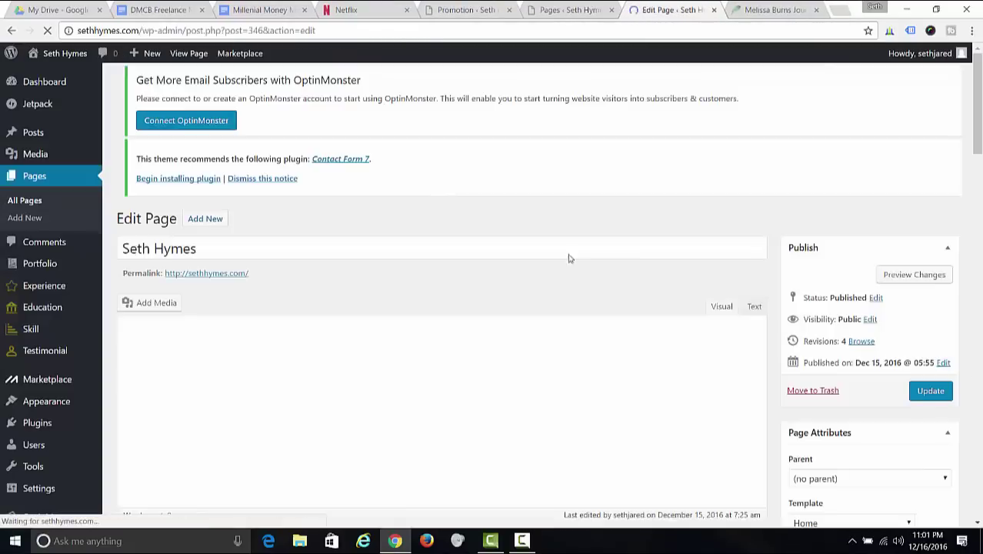
scroll(858, 262, down, 4)
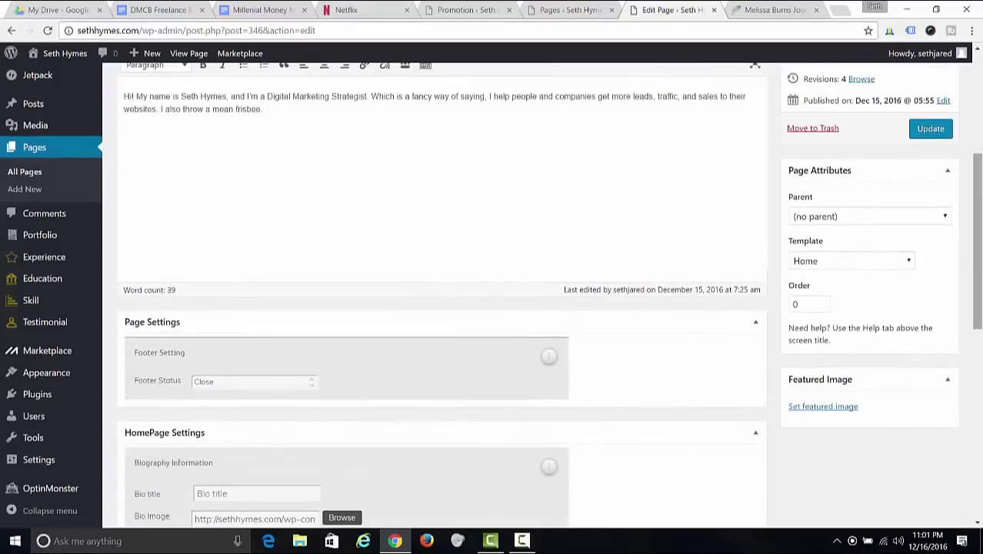
drag(973, 247, 972, 168)
scroll(954, 184, down, 1)
click(228, 156)
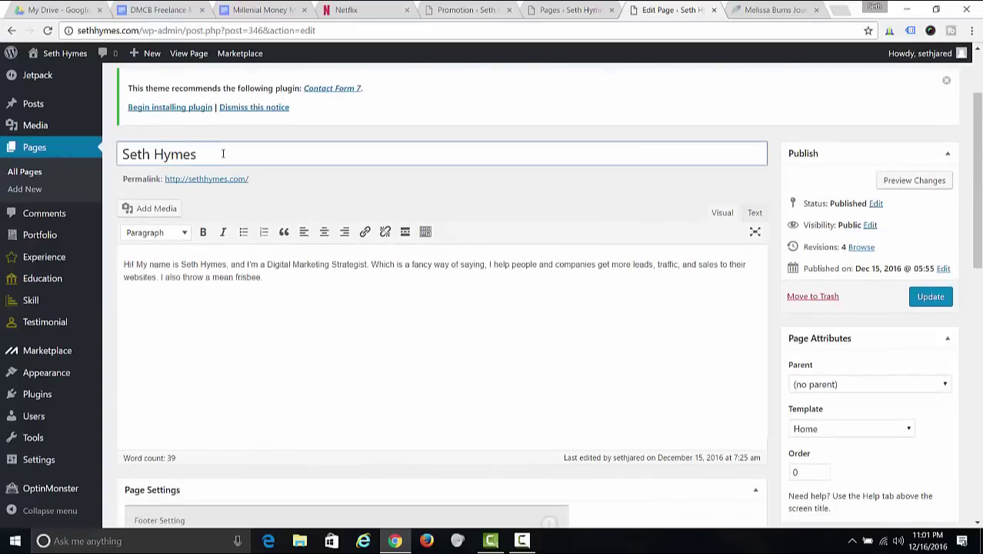
click(265, 278)
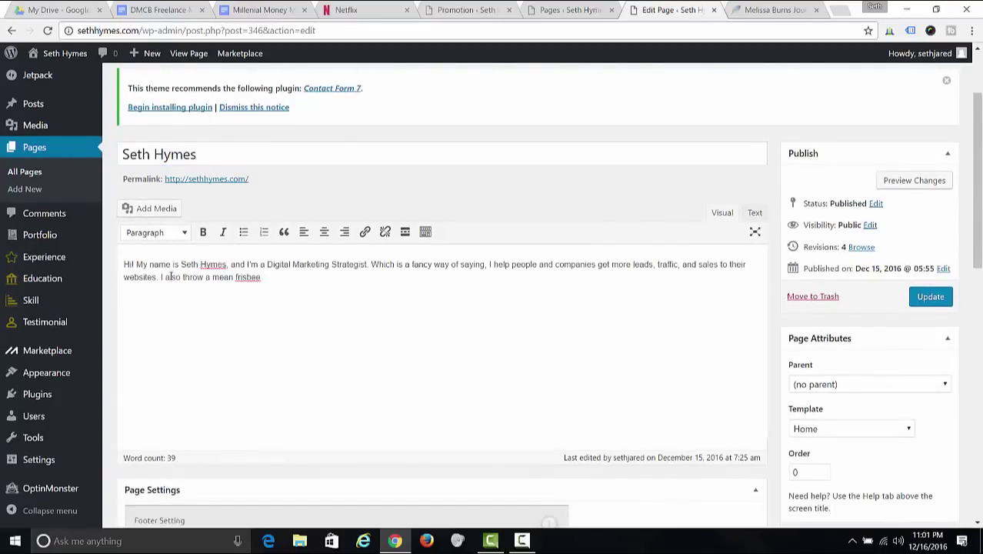
scroll(431, 279, down, 6)
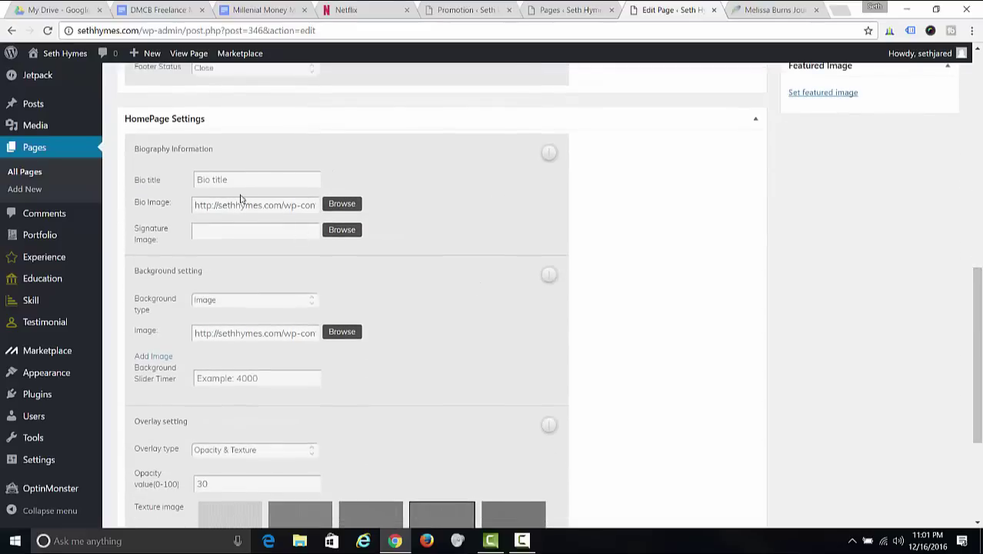
Preview the Bio Image URL in a new browser tab, then close it.
triple_click(222, 204)
key(ctrl+c)
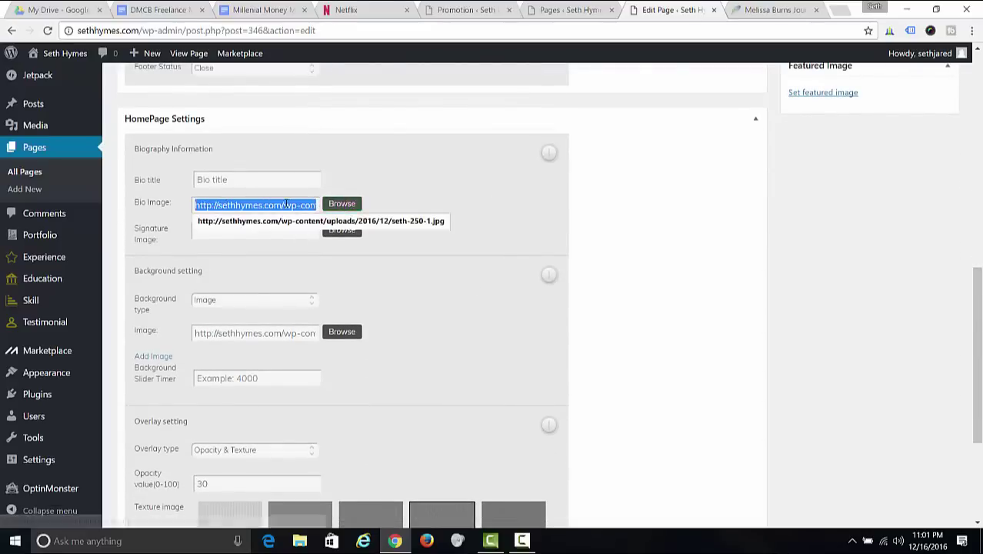
drag(291, 201, 392, 150)
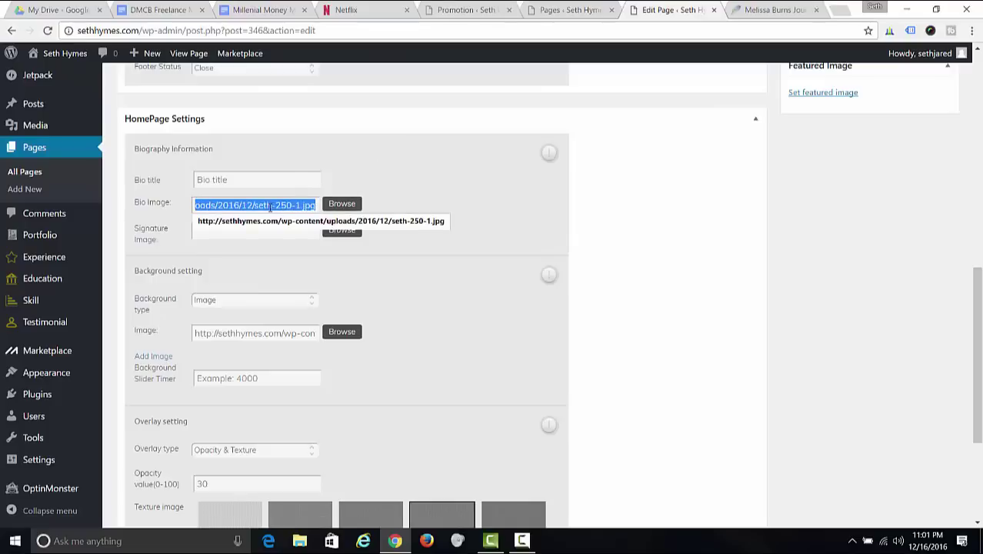
click(839, 9)
key(ctrl+v)
key(Return)
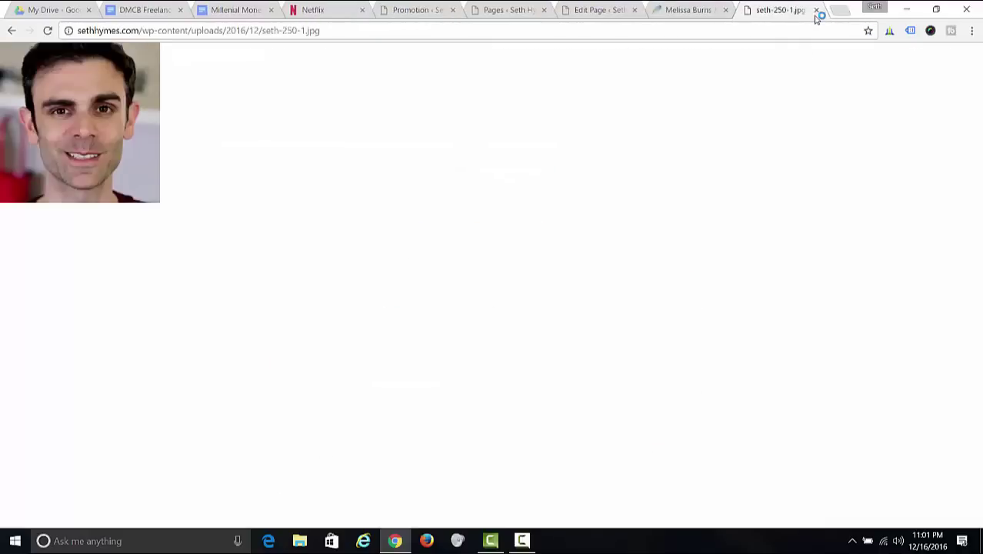
click(815, 11)
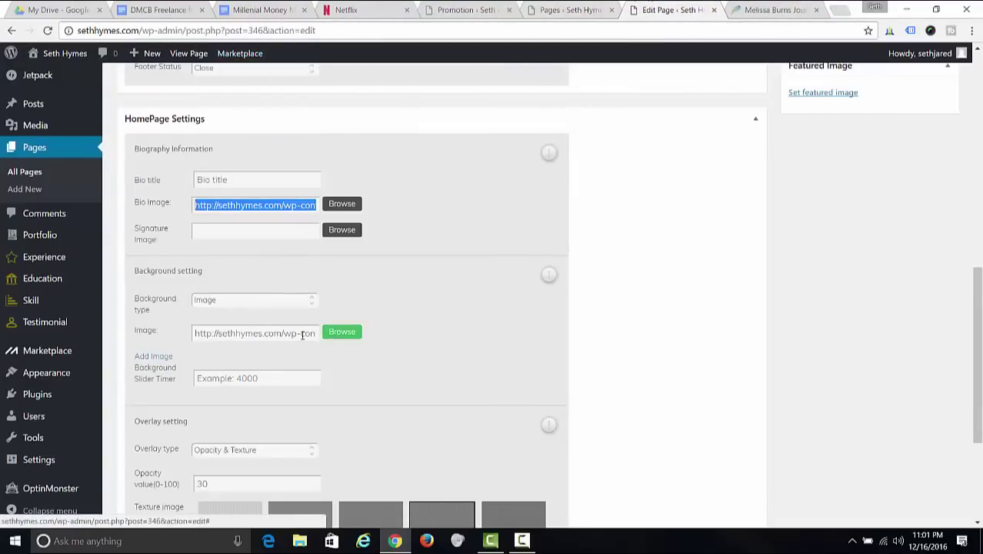
Preview the palos-v.jpg background image URL, then switch to the example journalist site.
click(246, 333)
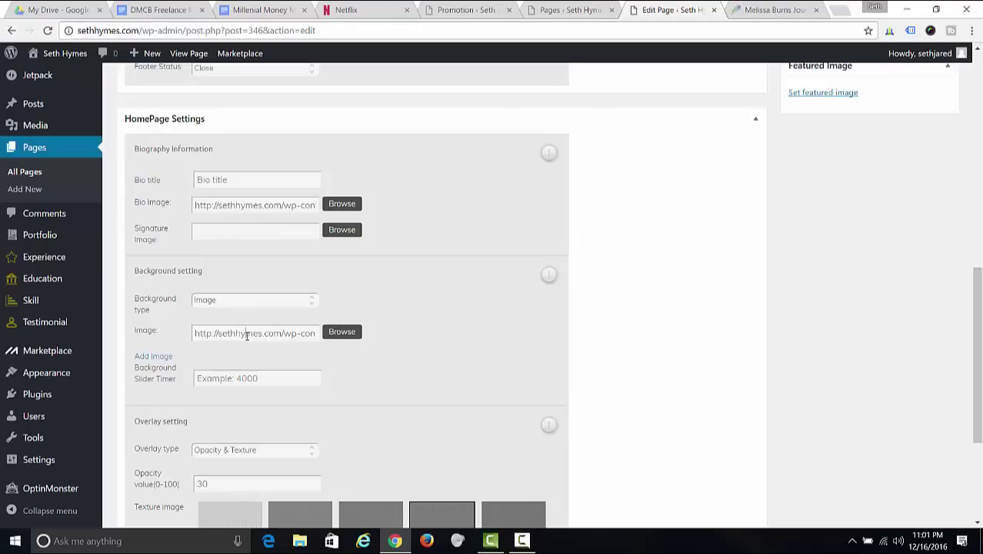
triple_click(247, 333)
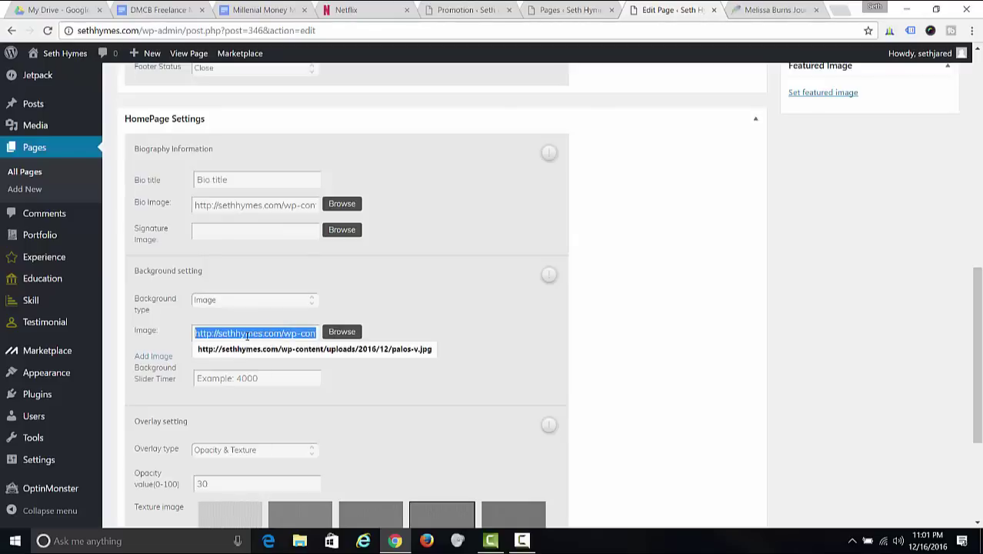
key(ctrl+c)
click(840, 9)
key(ctrl+v)
key(Return)
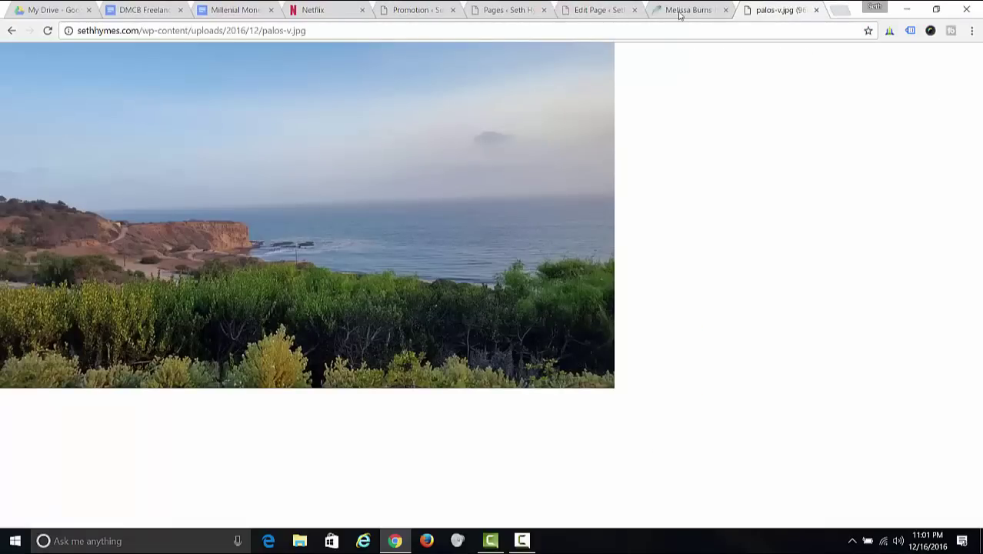
click(816, 10)
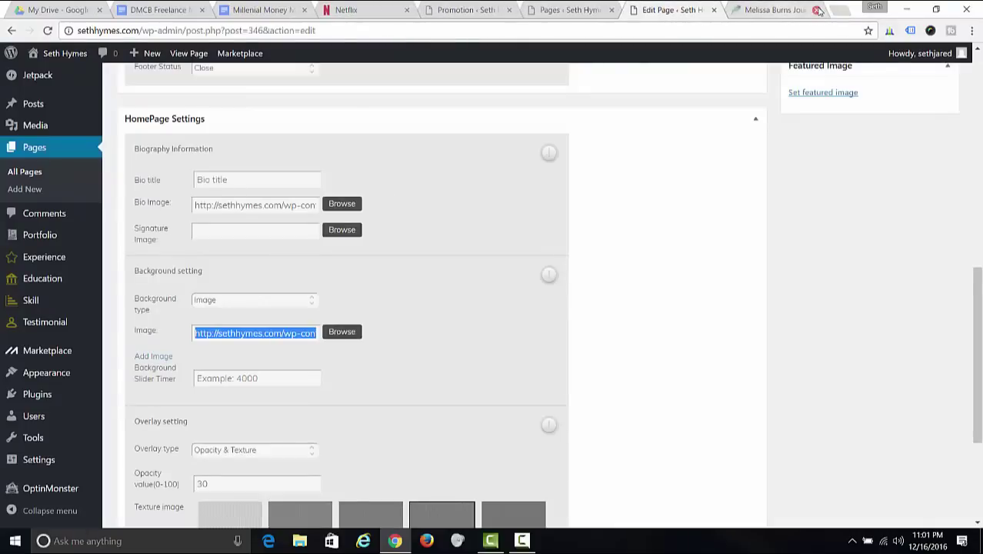
click(761, 9)
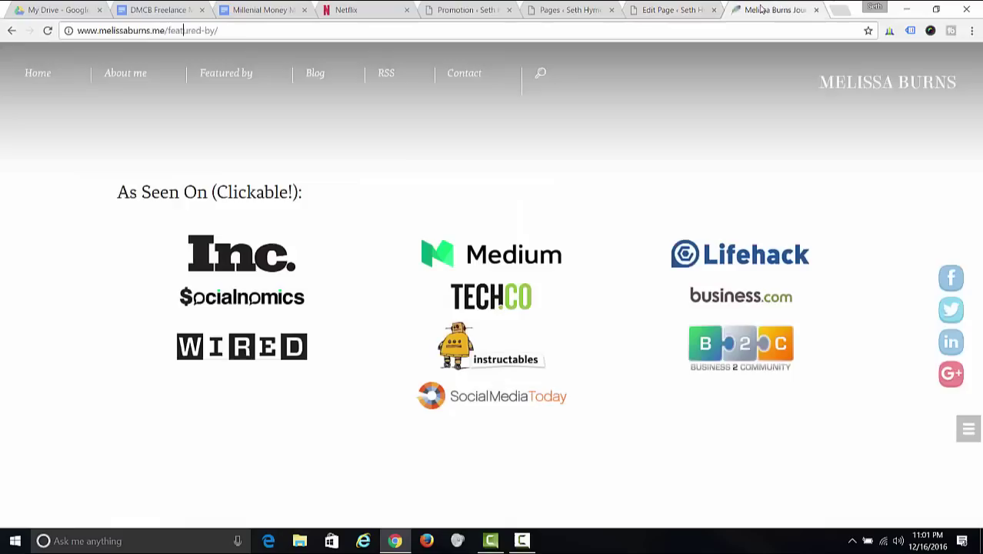
View the example site's homepage, then recheck the editor's Opacity & Texture overlay at opacity 30.
click(35, 72)
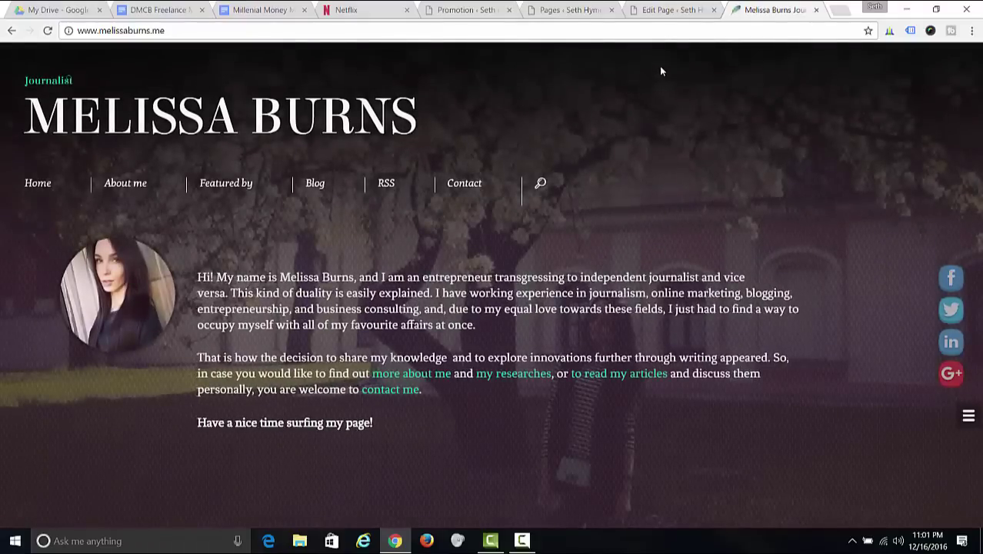
click(658, 8)
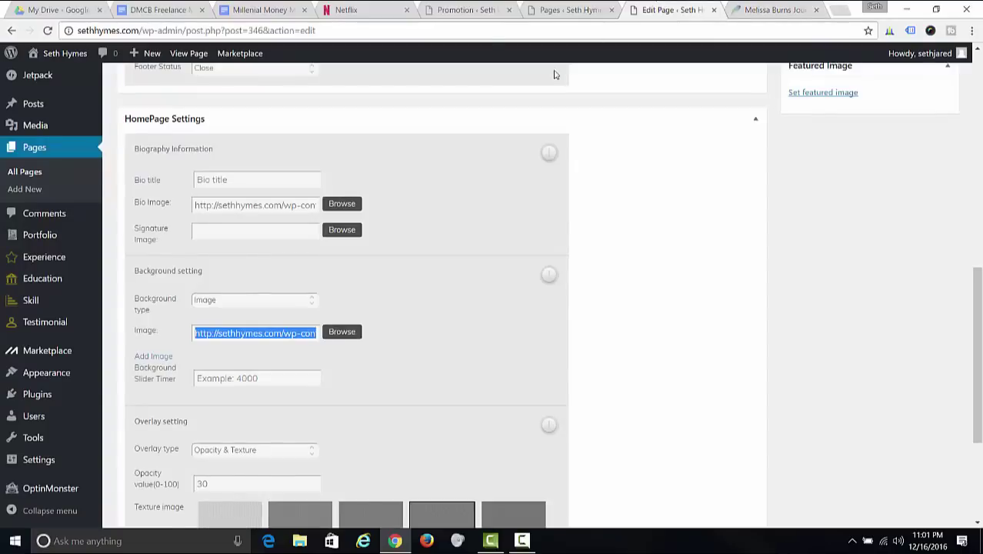
scroll(979, 300, down, 4)
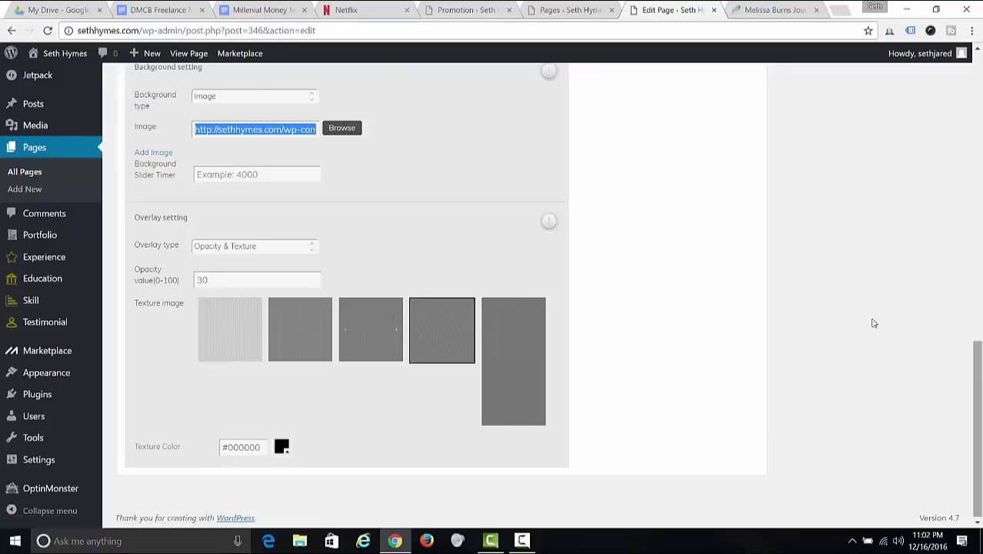
scroll(980, 88, up, 5)
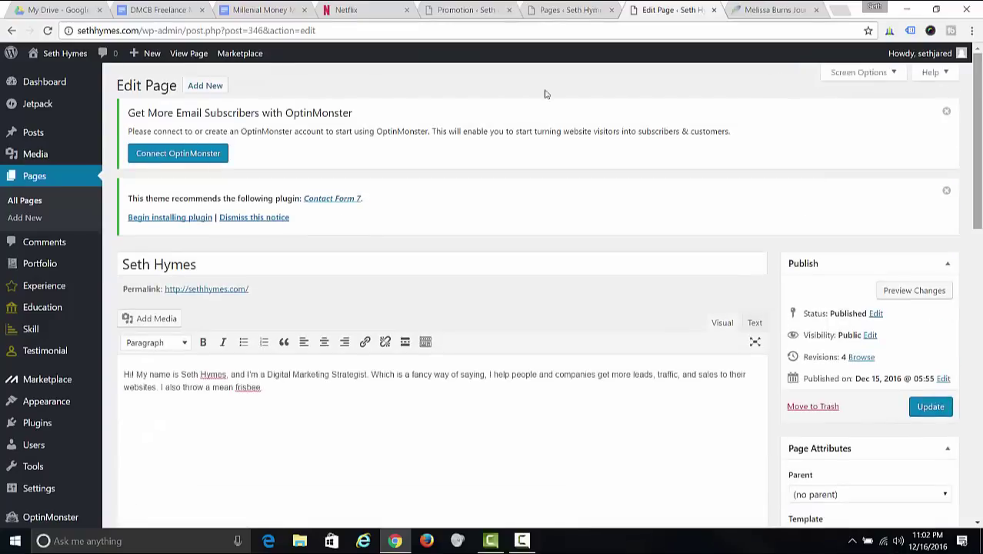
Preview the live Seth Hymes homepage via its permalink in a new tab, then return to the editor.
middle_click(189, 289)
click(687, 10)
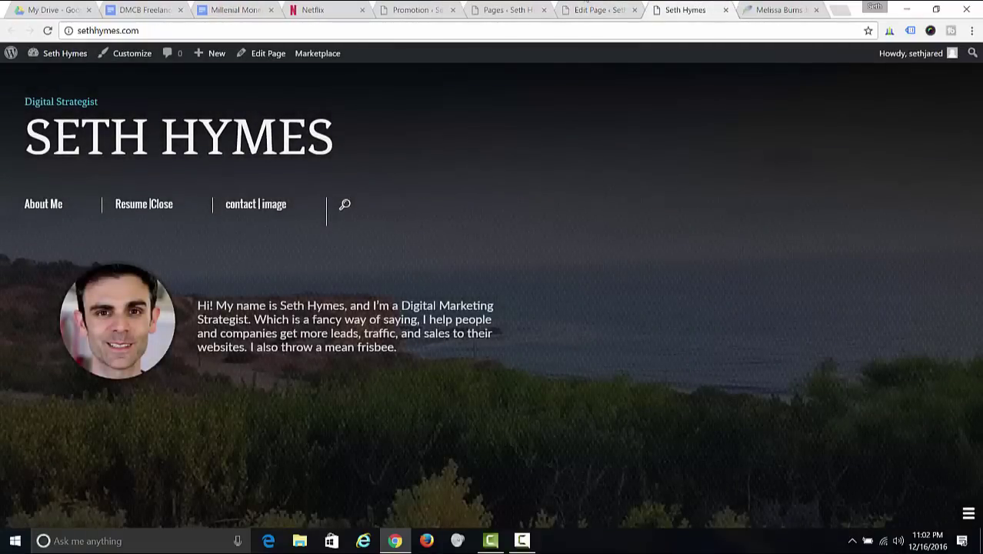
click(591, 10)
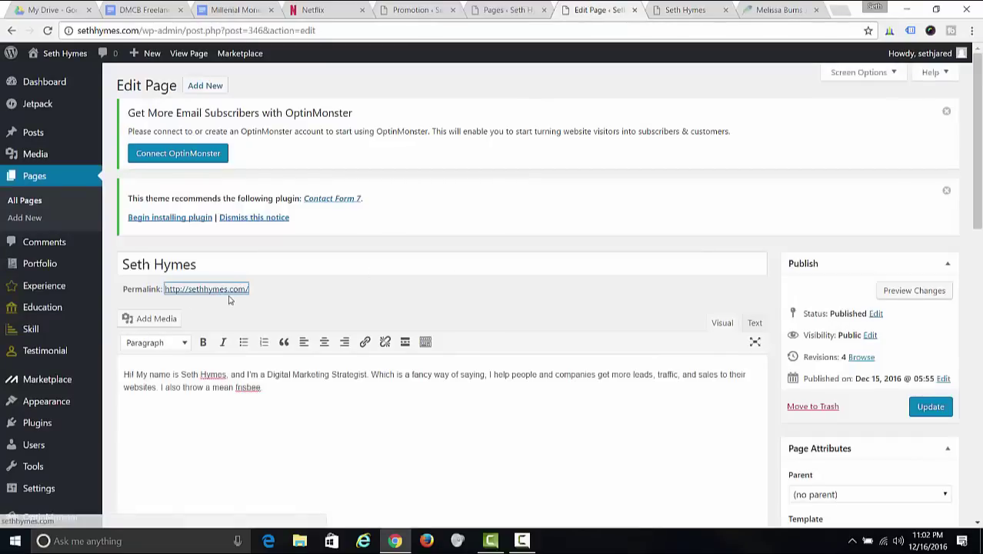
scroll(465, 256, down, 2)
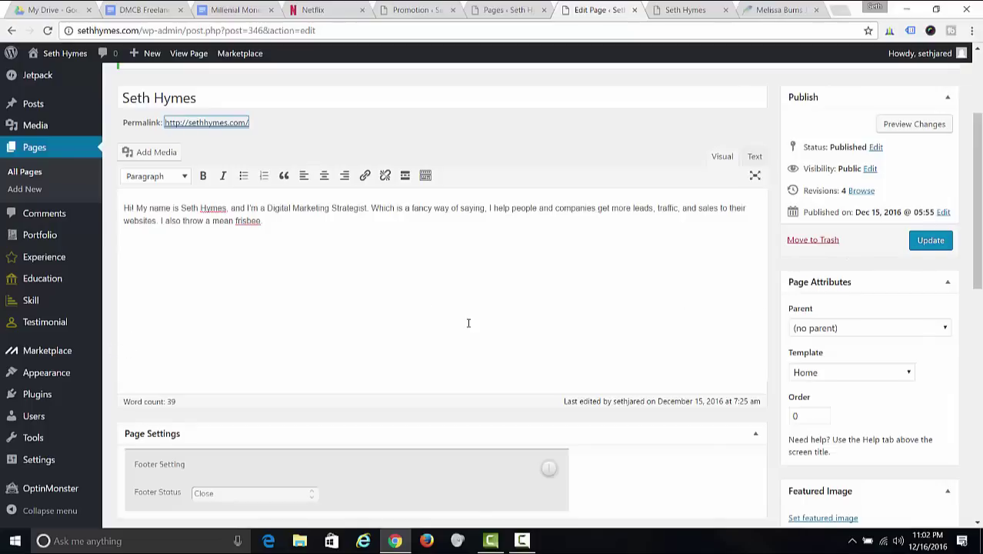
In Reading Settings, set the front page to the static Seth Hymes page.
mouse_move(63, 471)
click(129, 442)
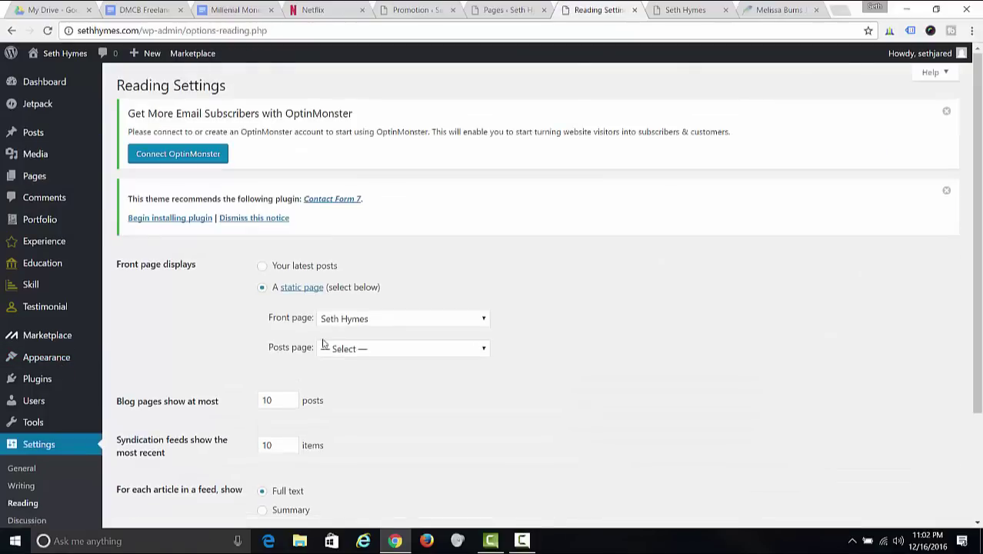
click(262, 290)
click(397, 317)
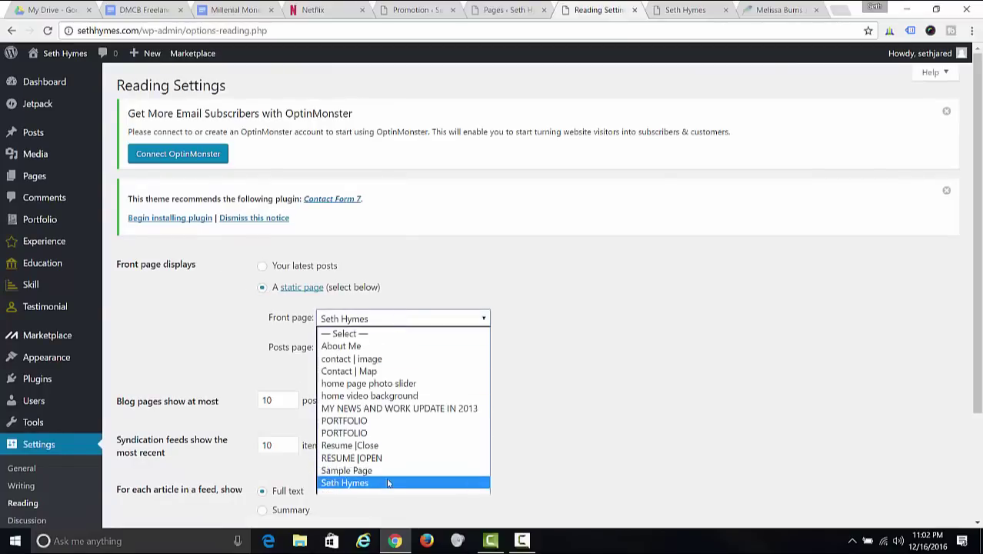
click(389, 483)
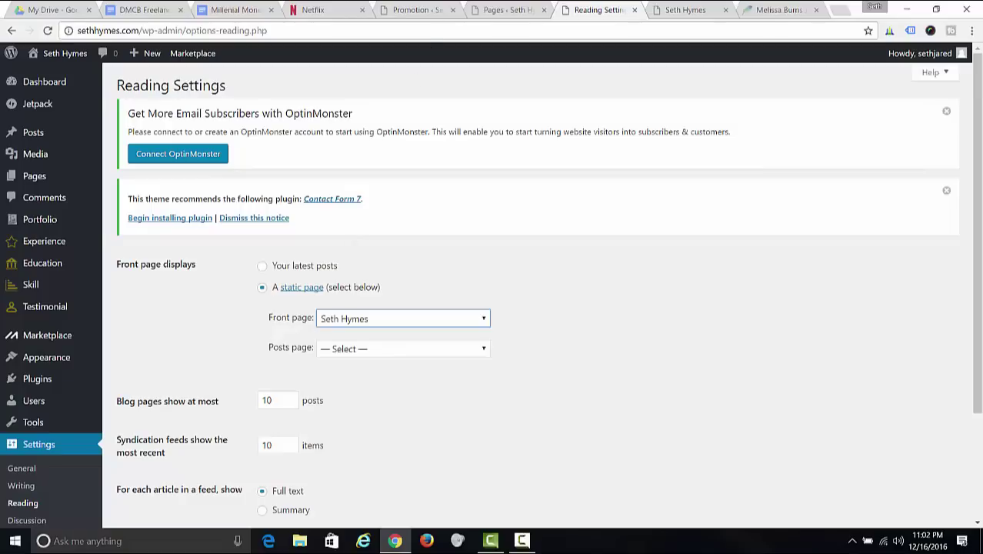
Reload the live sethhymes.com homepage to see the bio photo over the landscape.
click(666, 6)
click(47, 30)
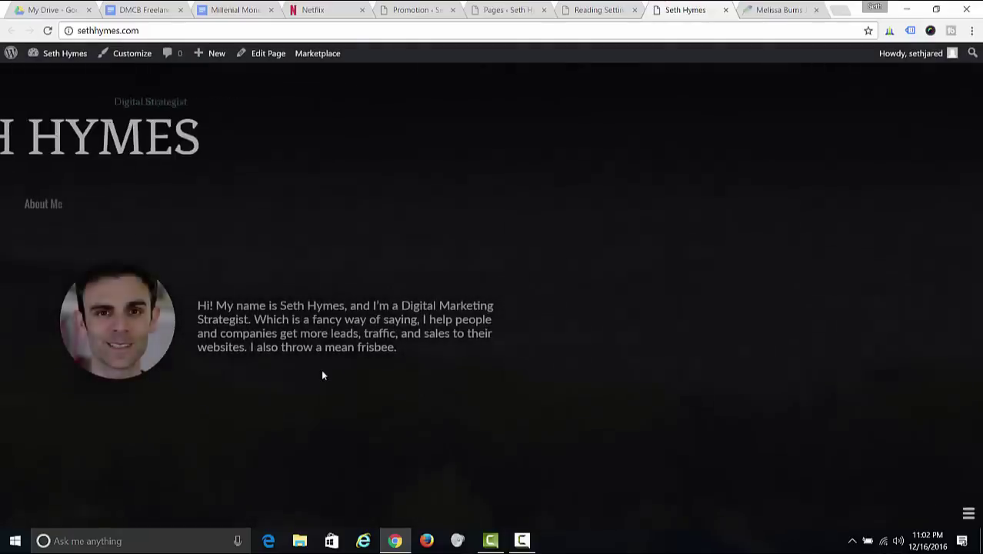
double_click(273, 319)
click(272, 318)
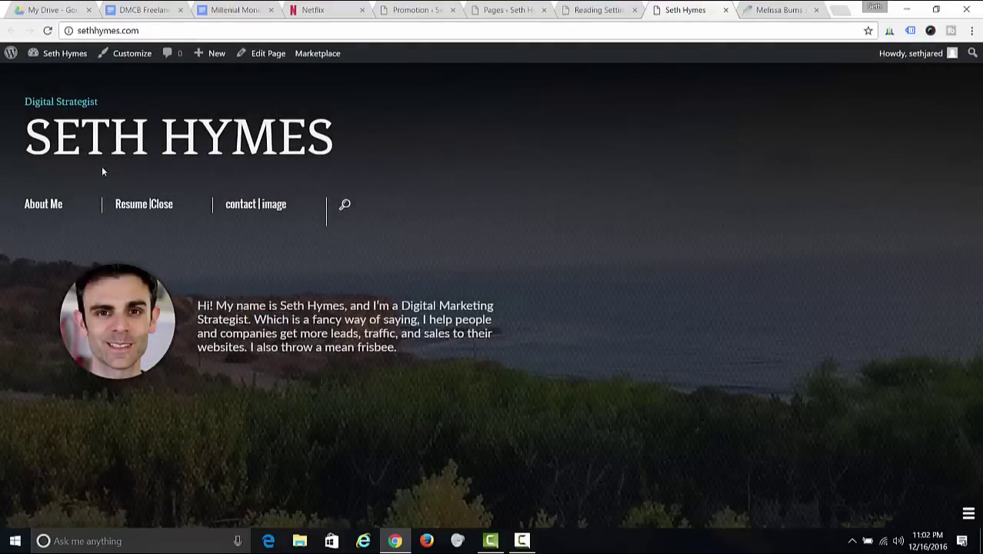
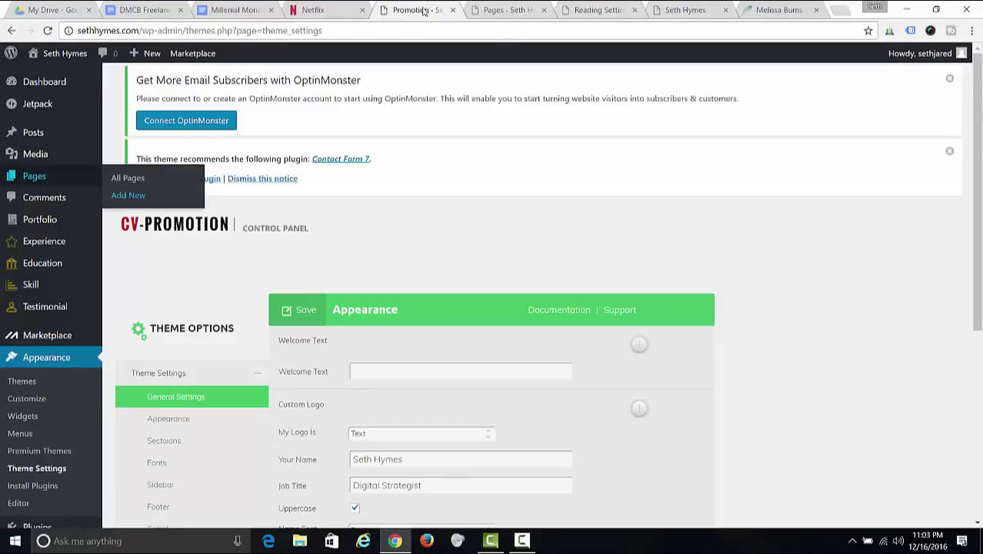
scroll(847, 217, down, 3)
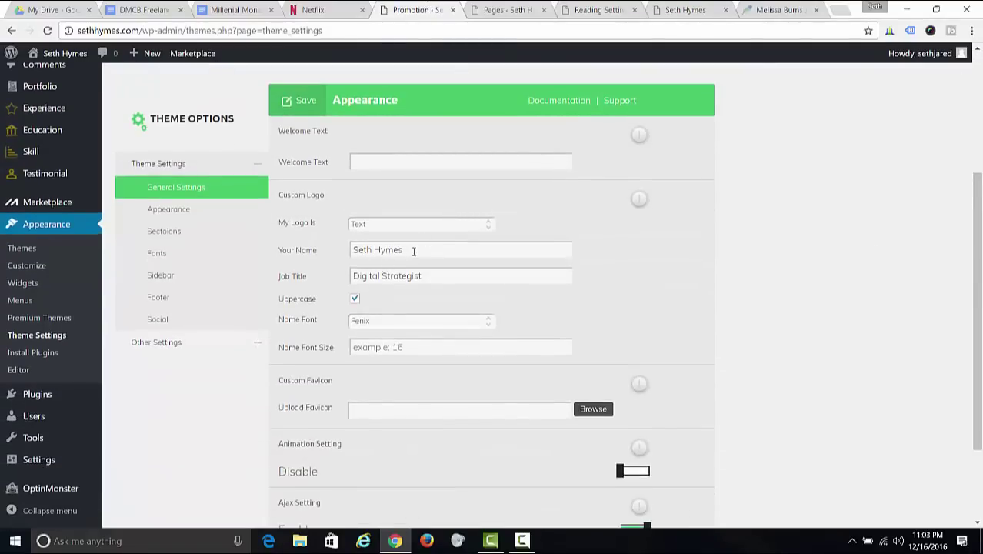
triple_click(372, 104)
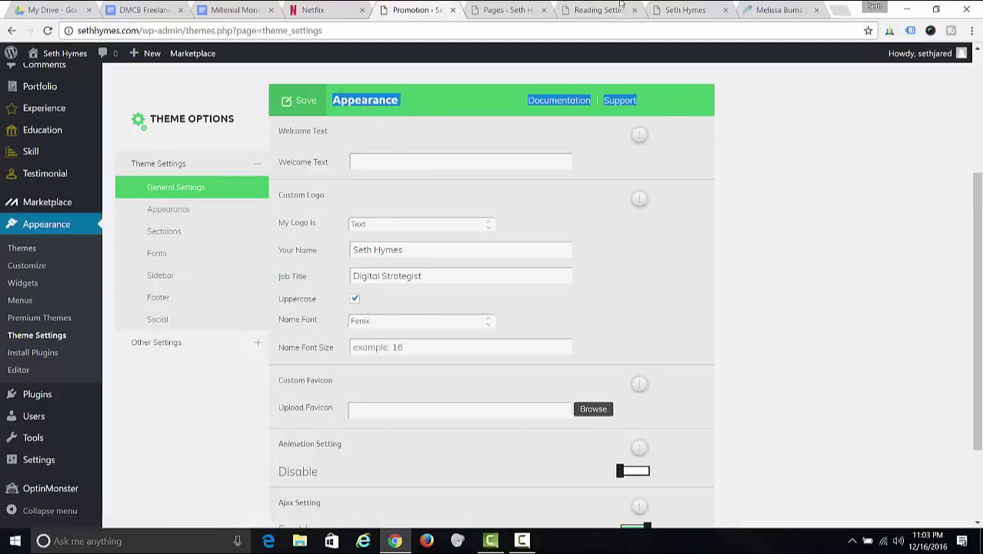
drag(666, 8, 523, 7)
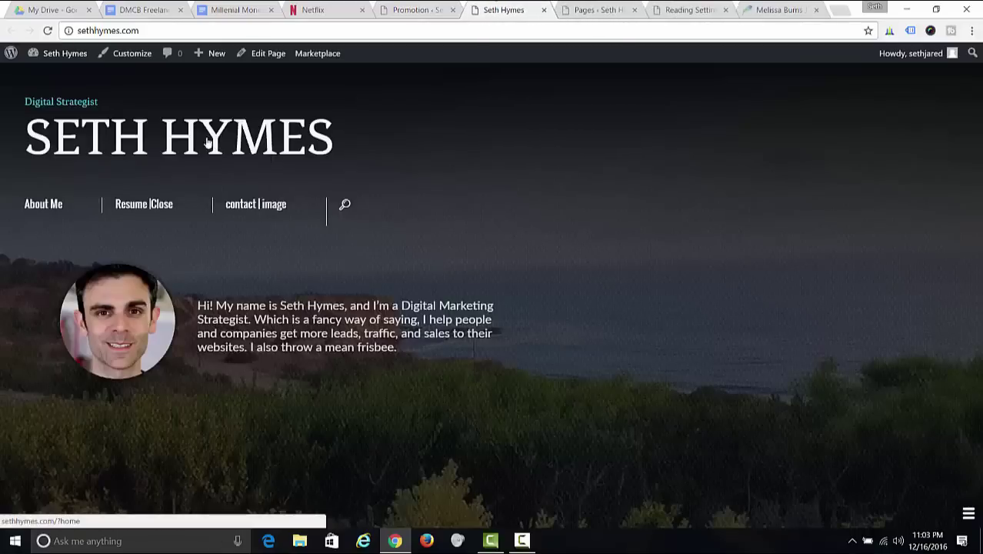
click(423, 7)
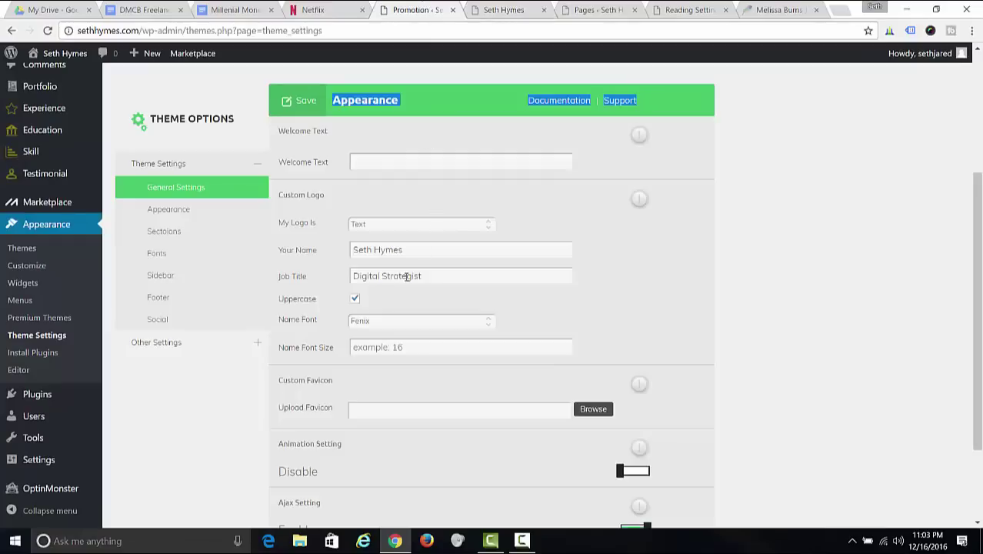
click(407, 249)
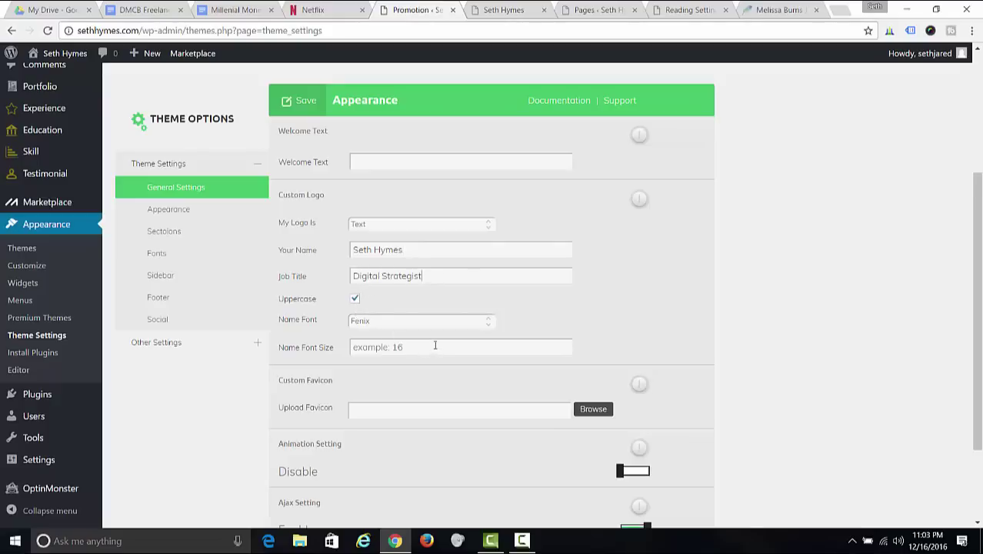
click(486, 324)
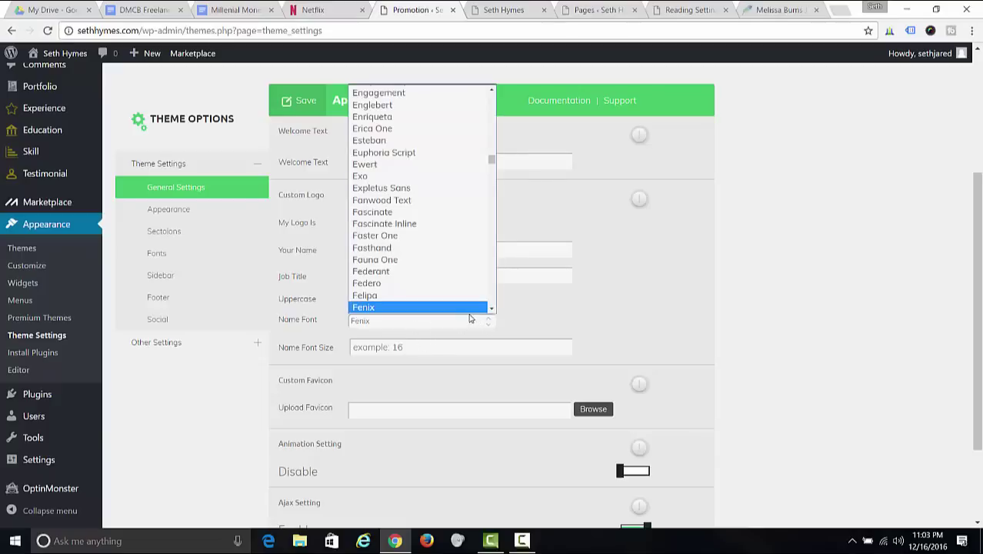
click(465, 309)
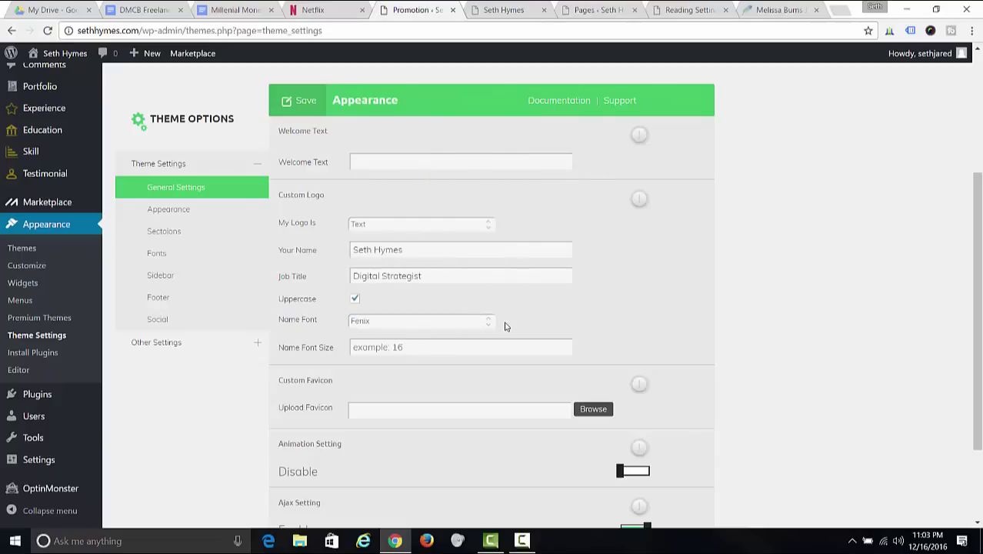
click(503, 10)
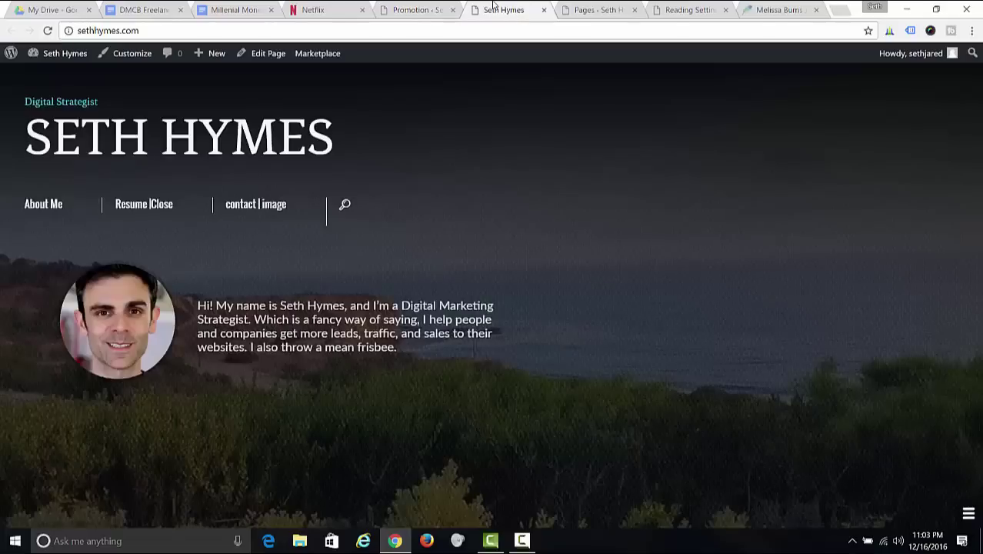
click(415, 10)
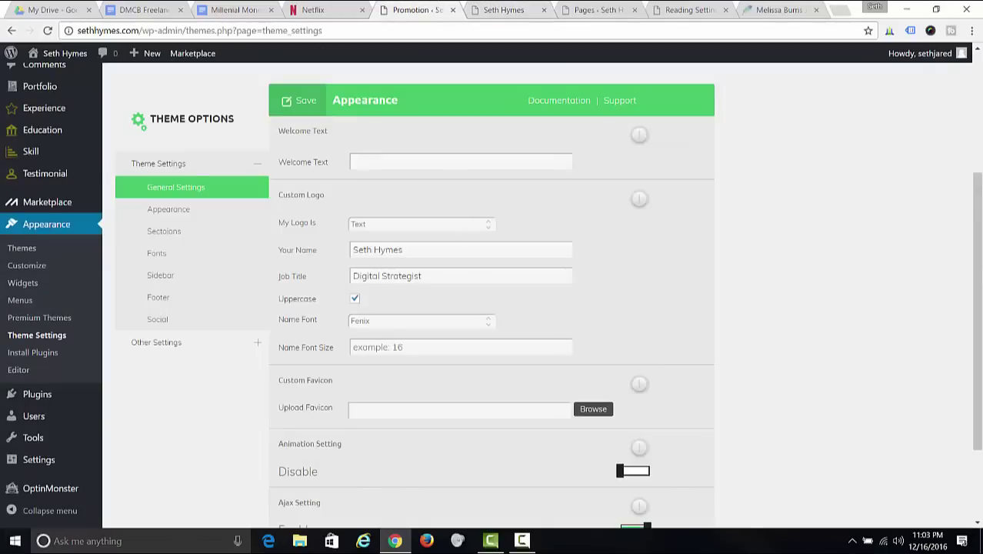
drag(979, 325, 979, 392)
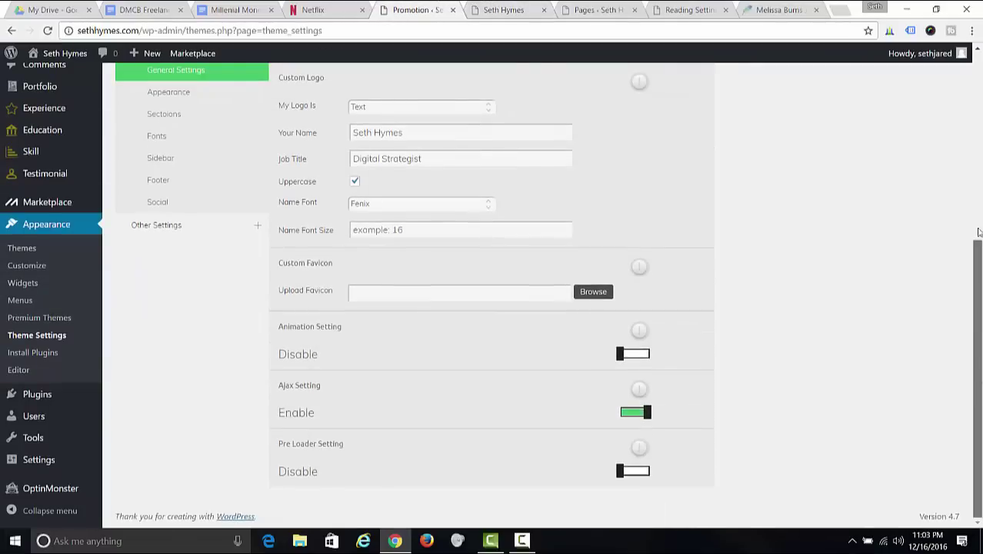
scroll(979, 232, up, 4)
scroll(512, 334, down, 1)
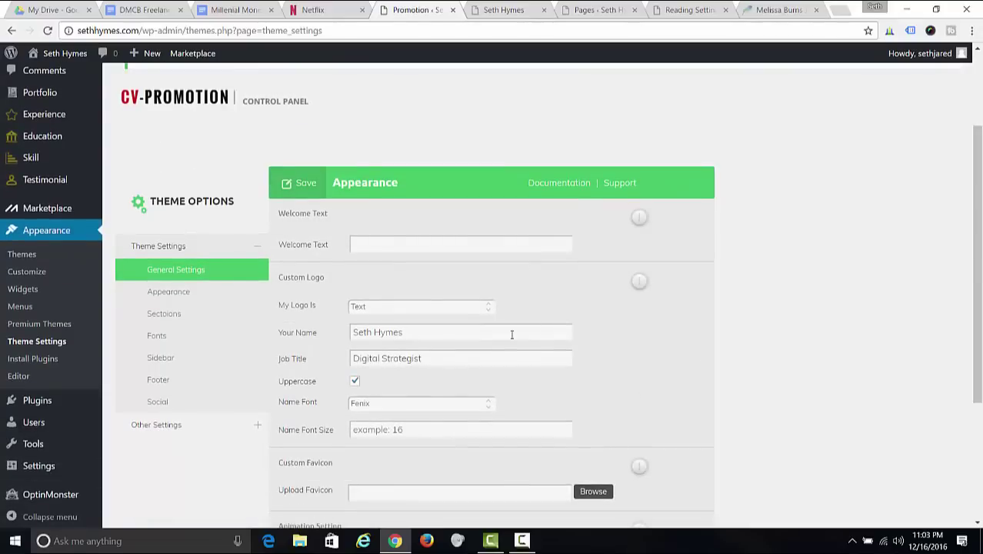
View the theme's colour settings and compare them with the live site homepage.
click(173, 296)
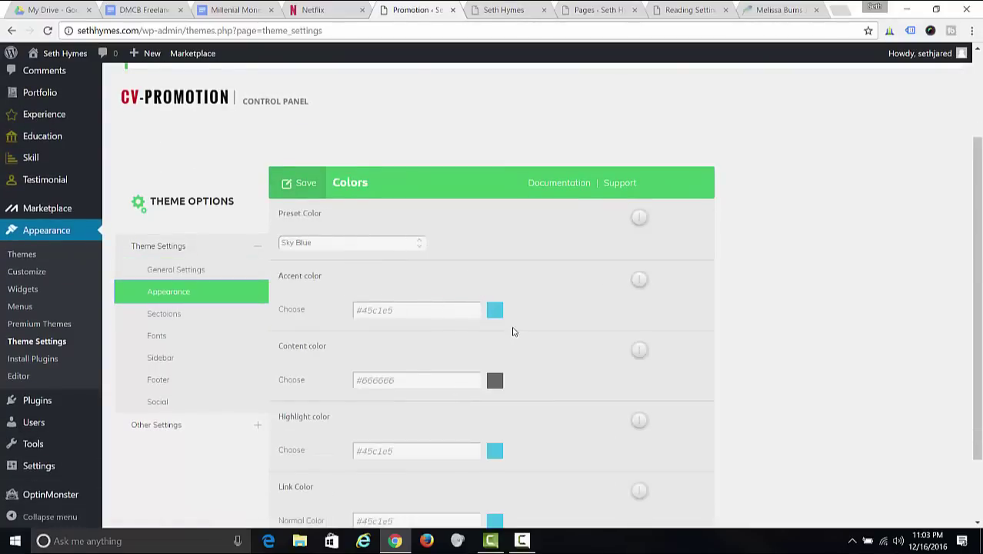
click(474, 8)
click(415, 7)
Show the theme's font settings and compare the Navigation Font list with the live site.
click(191, 341)
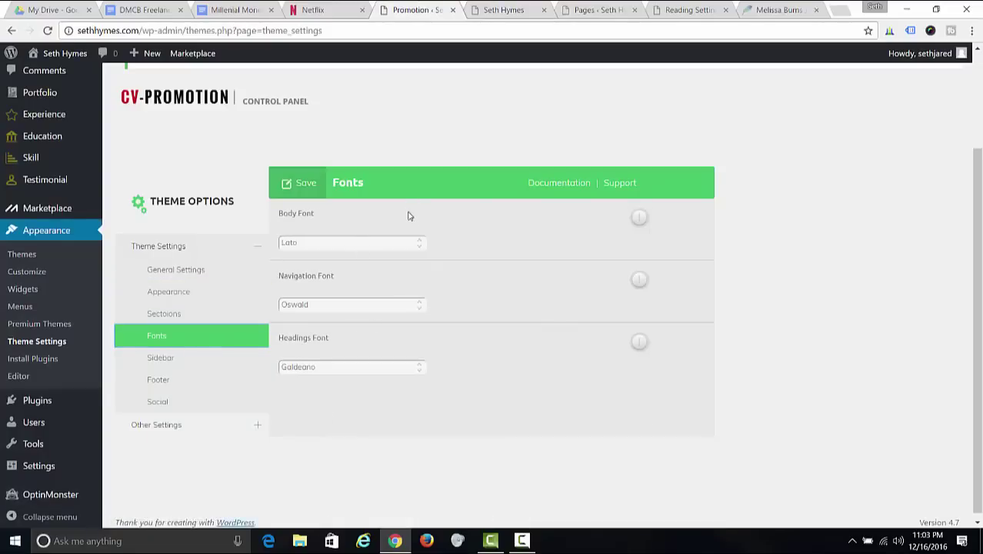
click(421, 306)
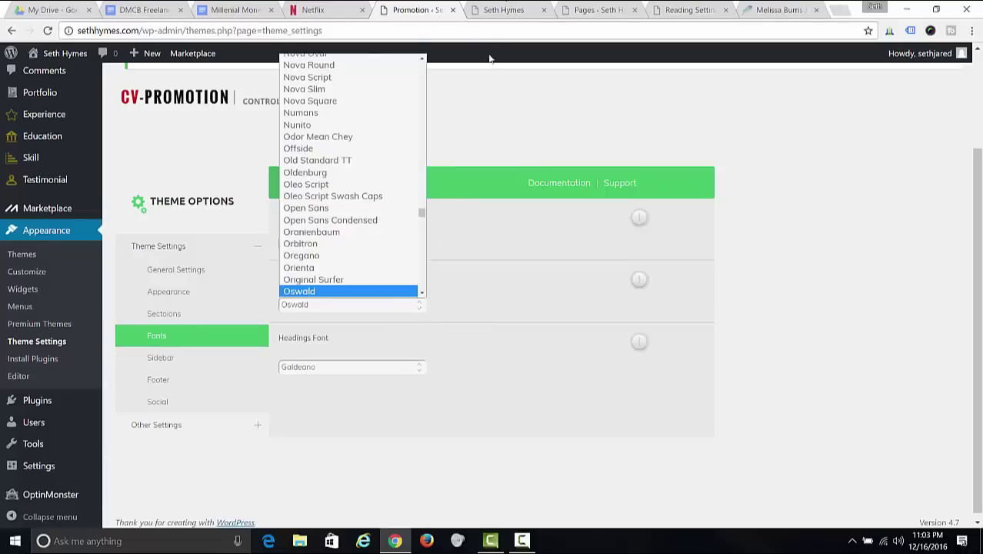
click(503, 8)
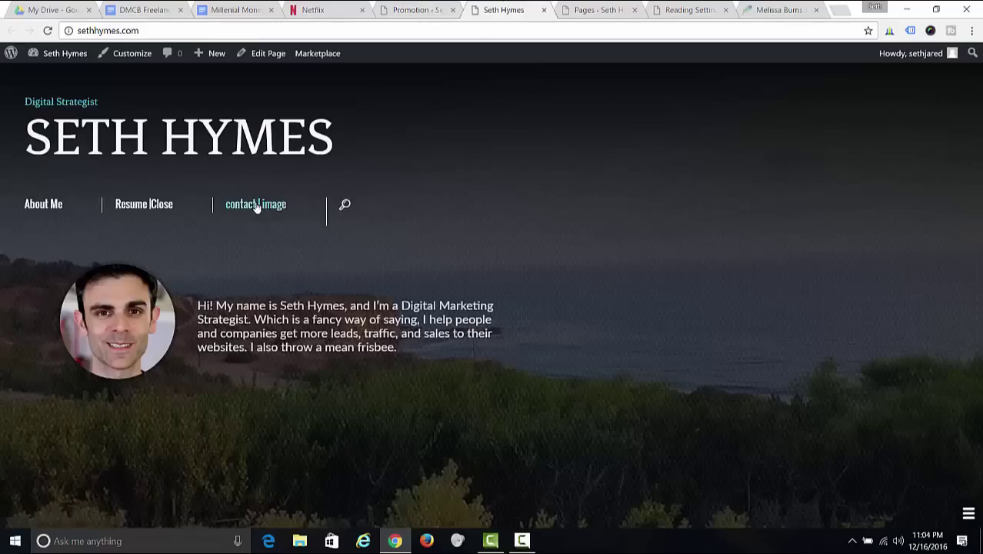
key(ctrl+shift+Tab)
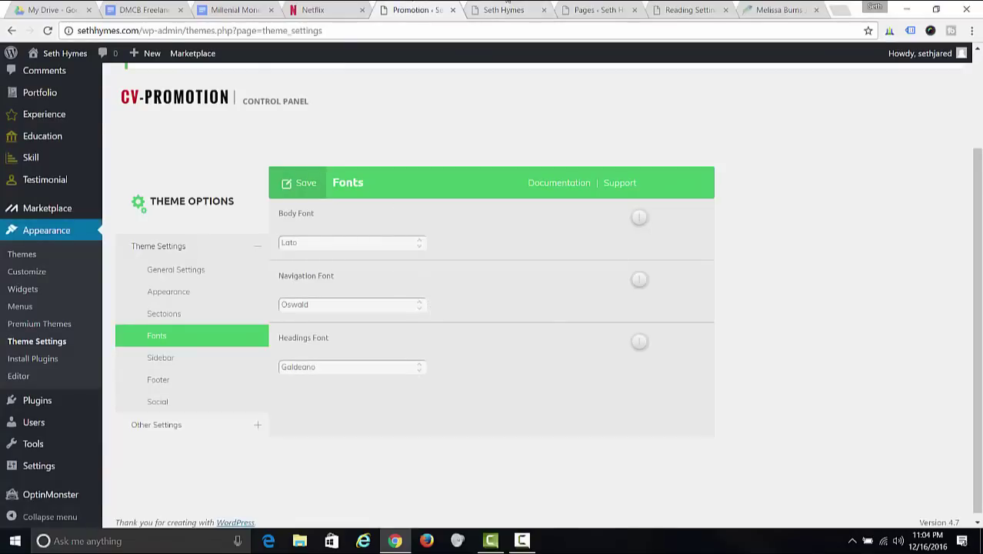
click(507, 6)
click(588, 6)
click(429, 6)
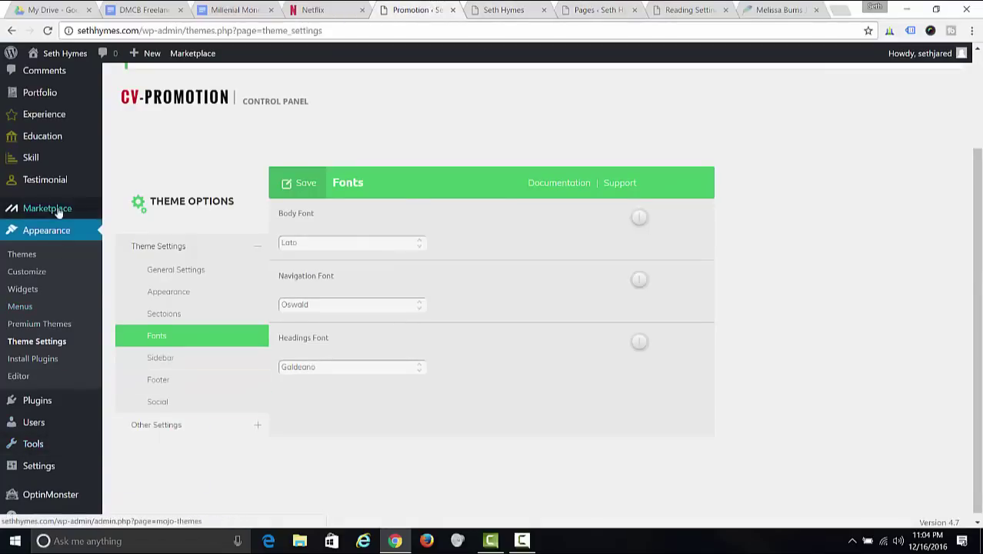
click(26, 312)
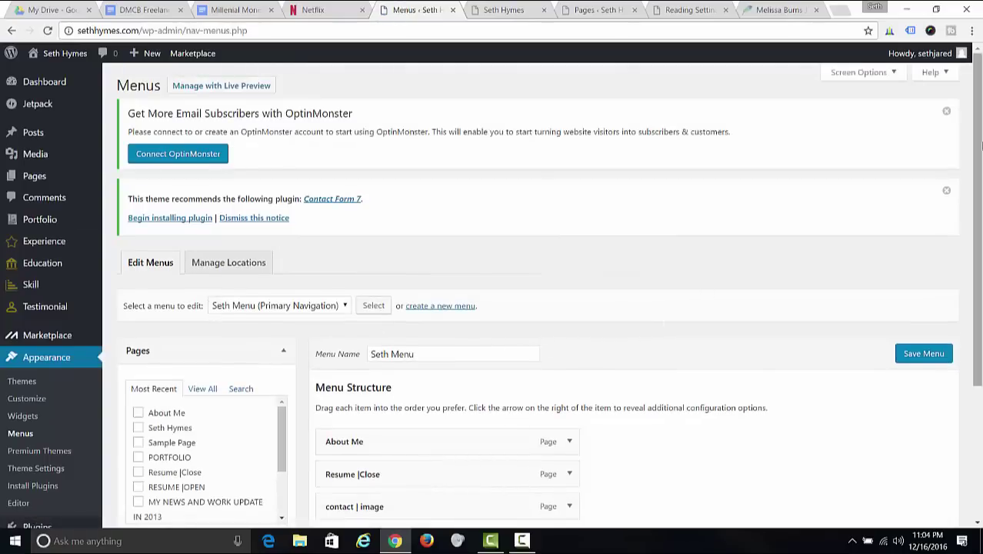
Compare Seth Menu's items with the live site's header links and open Add New Page in a new tab.
scroll(666, 321, down, 3)
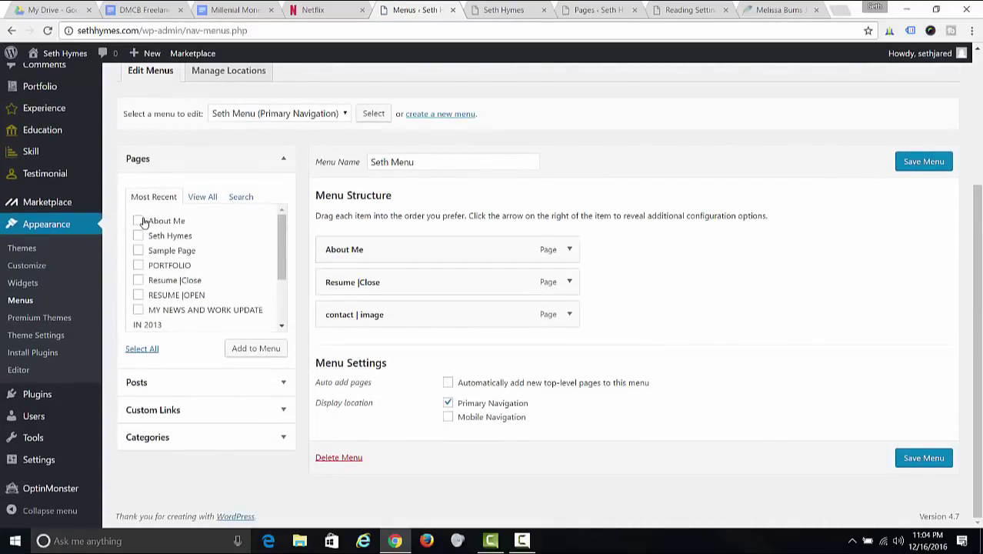
click(501, 9)
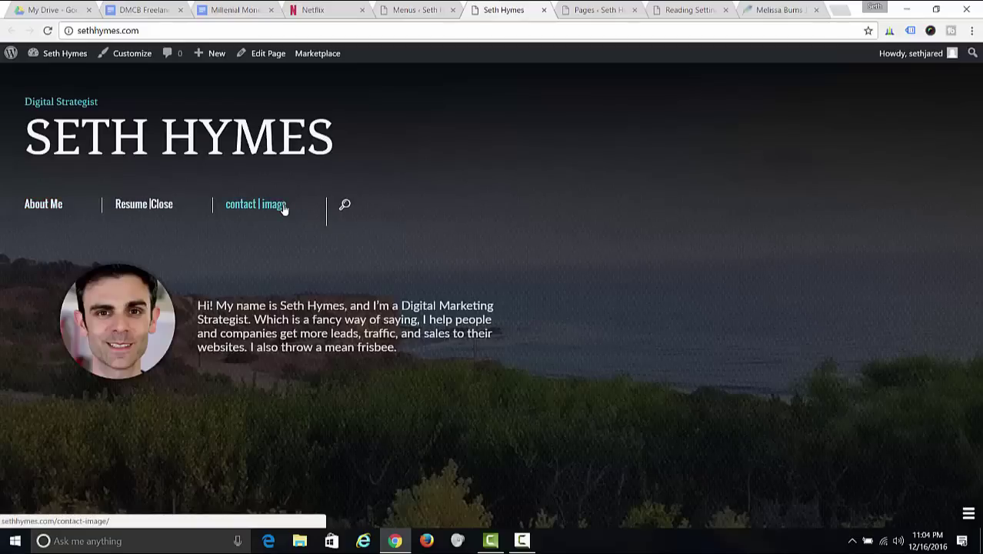
click(458, 11)
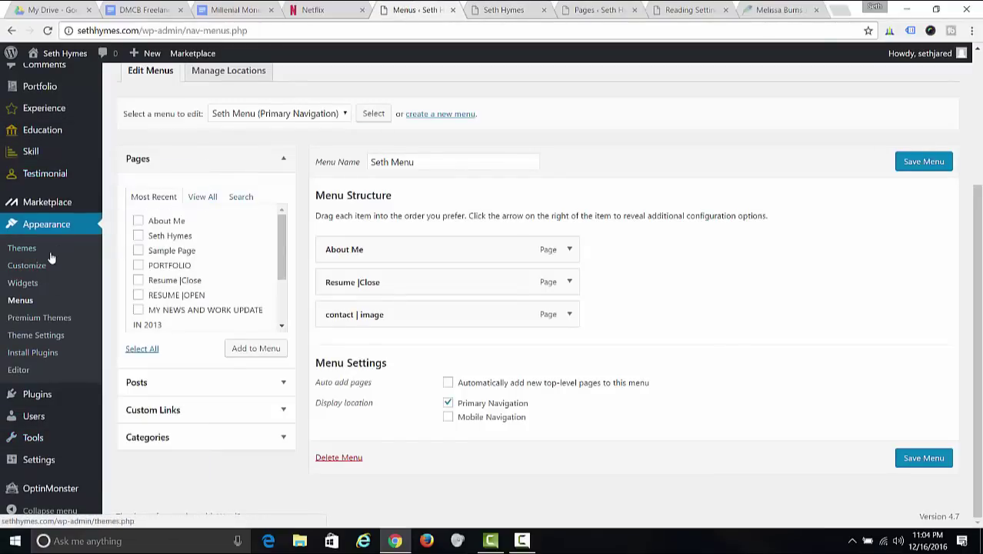
scroll(192, 177, up, 3)
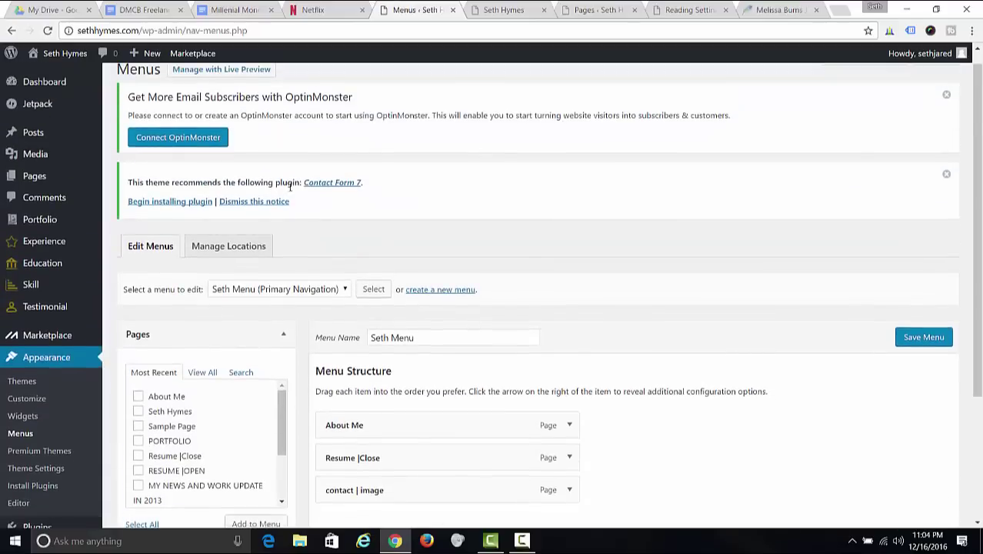
middle_click(128, 196)
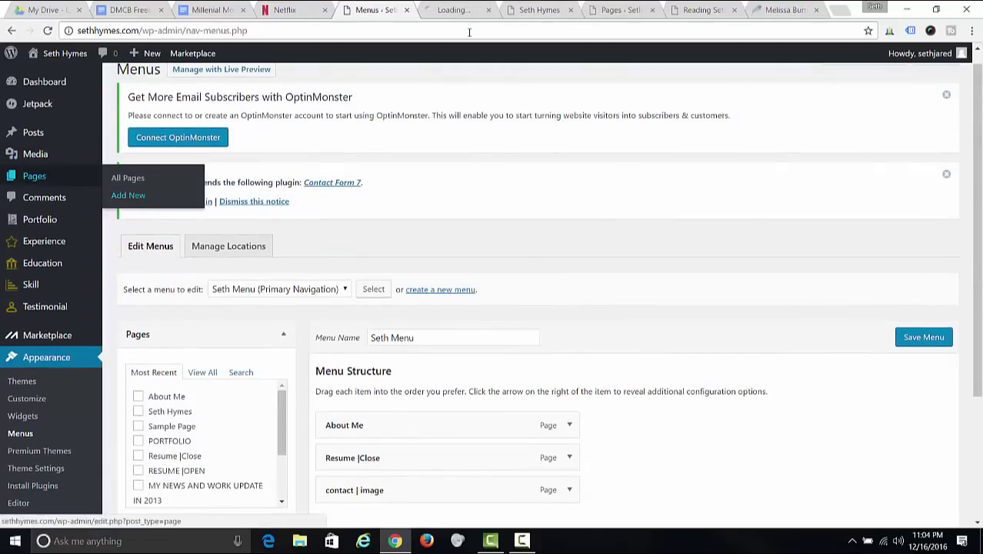
Title the new page 'Resume'.
click(457, 10)
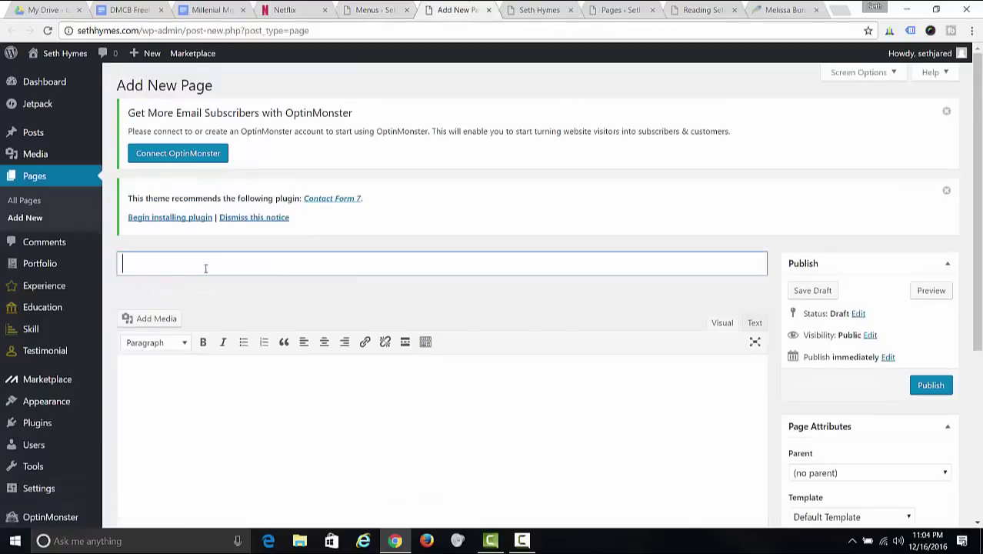
text(REsume)
key(BackSpace)
key(BackSpace)
key(BackSpace)
key(BackSpace)
key(BackSpace)
text(esym)
key(BackSpace)
key(BackSpace)
text(ume)
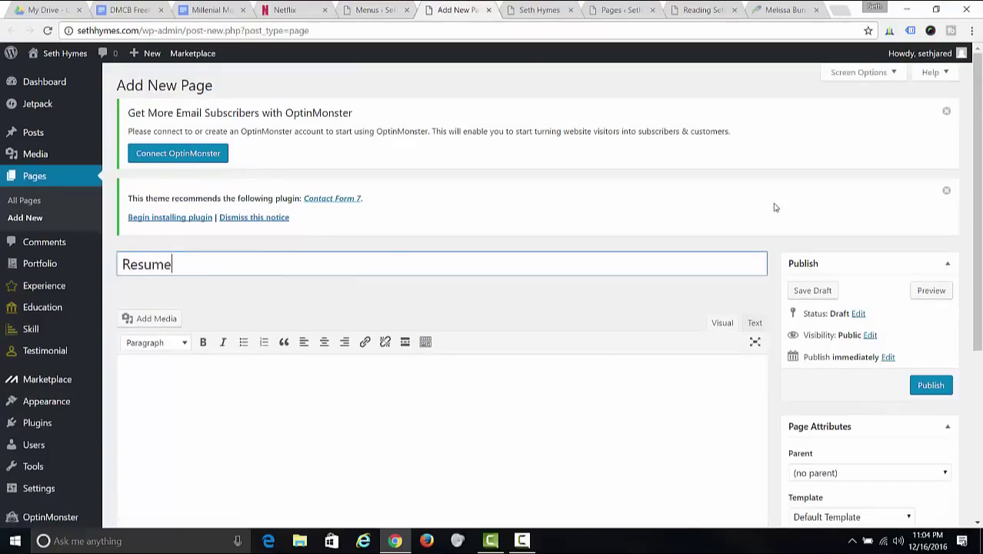
Write the Google AdWords Certified skills, Digital Strategist Sep 2015-Present role and three Duty lines.
scroll(470, 297, down, 2)
click(409, 291)
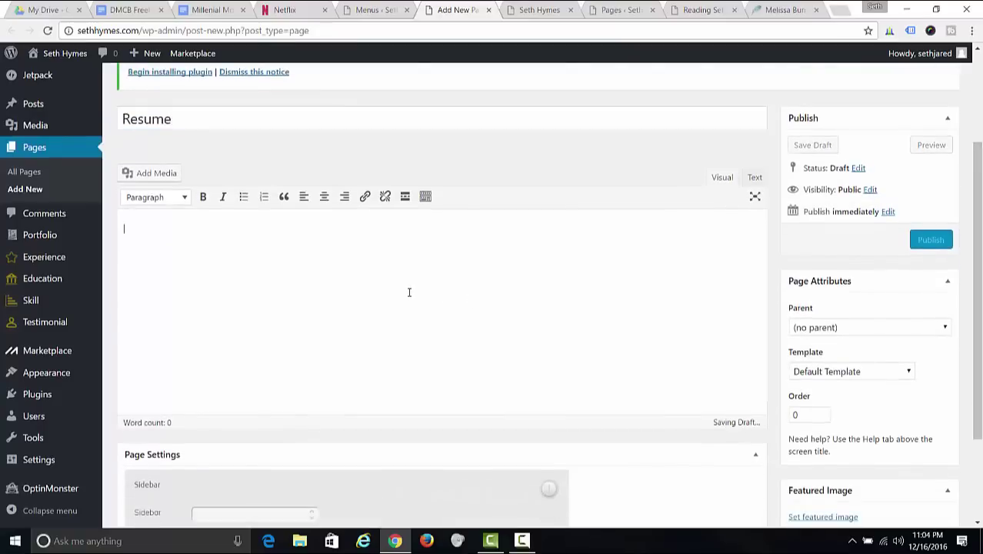
text(Google AdWords Certified Skills..)
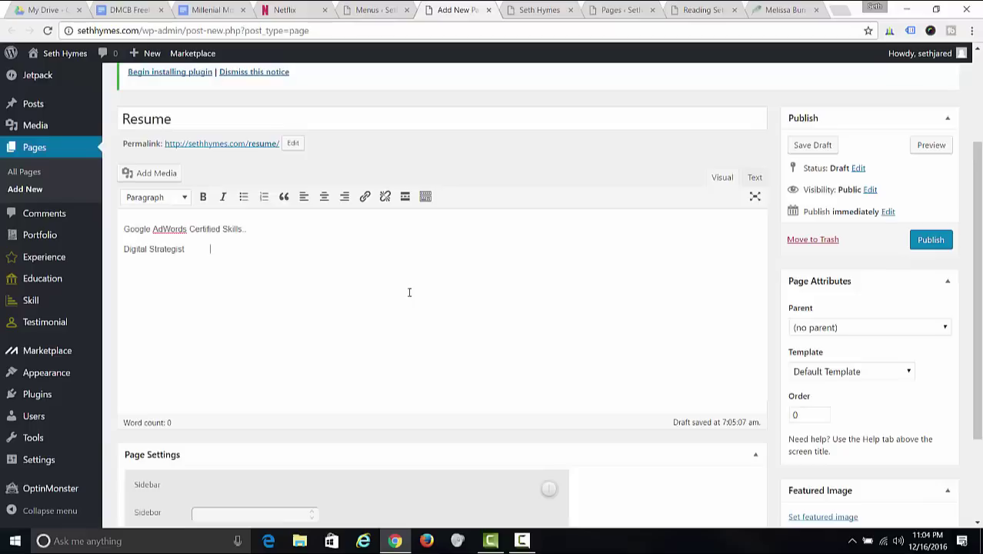
text(Digita)
key(BackSpace)
key(BackSpace)
key(BackSpace)
key(BackSpace)
key(BackSpace)
key(BackSpace)
key(BackSpace)
key(BackSpace)
key(BackSpace)
key(BackSpace)
text(er -)
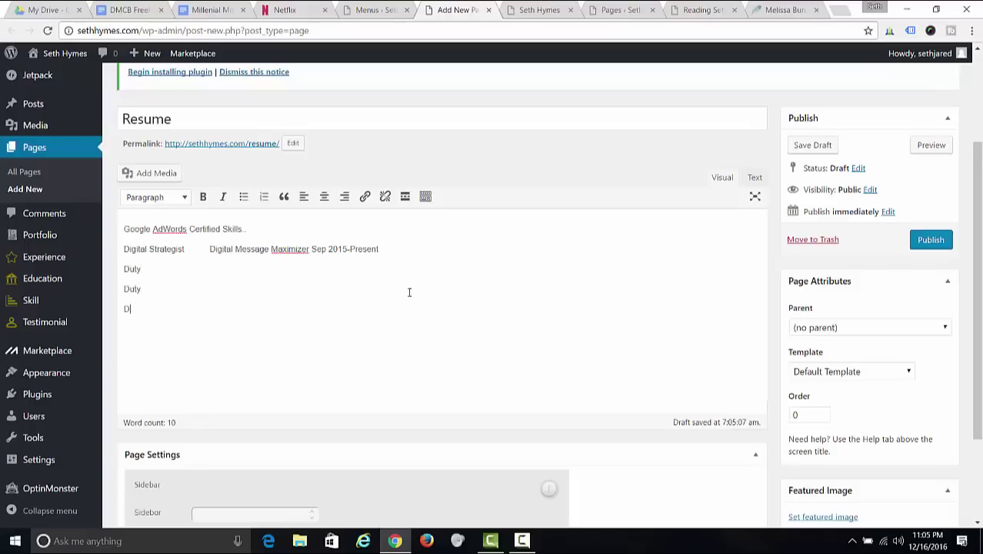
drag(142, 311, 110, 260)
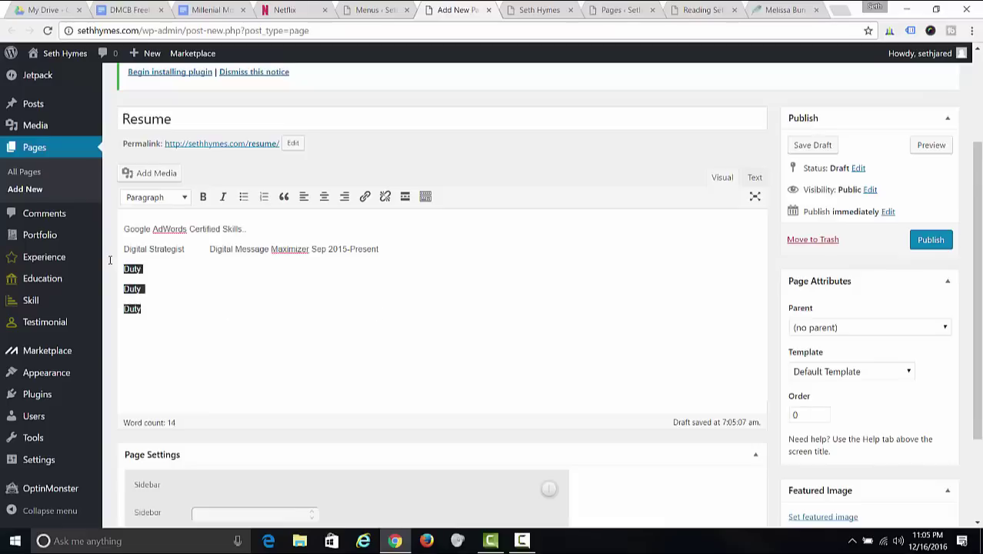
Make the three Duty lines a bulleted list, preview the Resume page, and publish it.
click(243, 197)
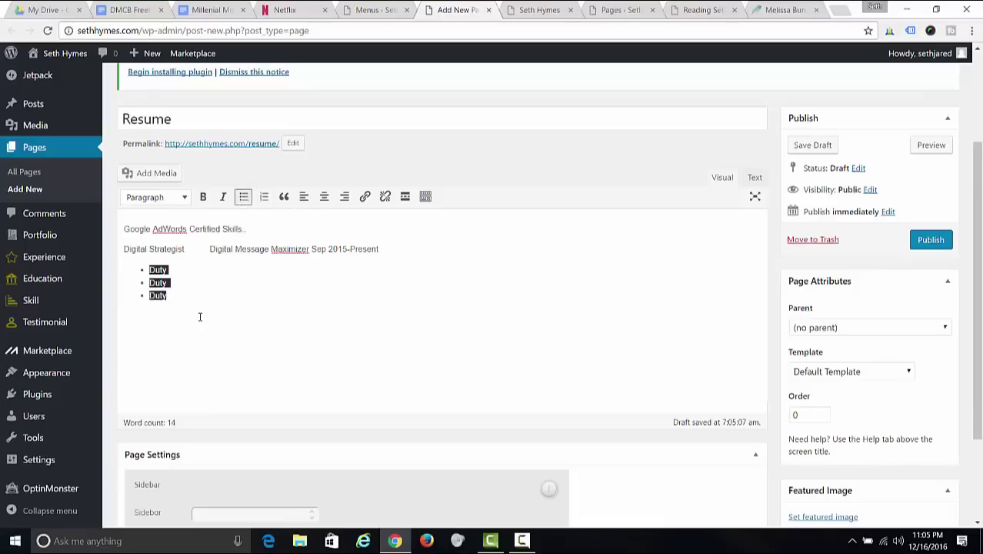
click(170, 326)
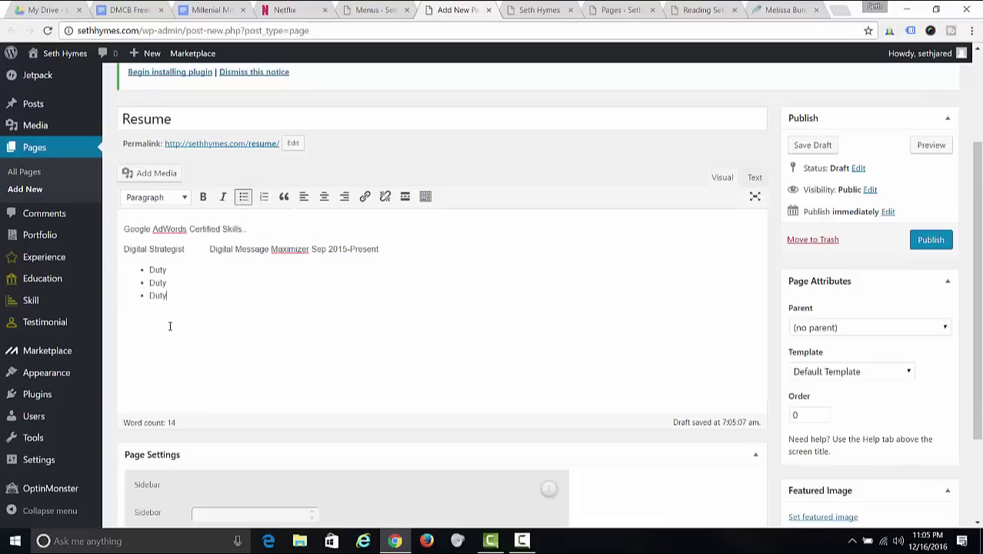
click(931, 144)
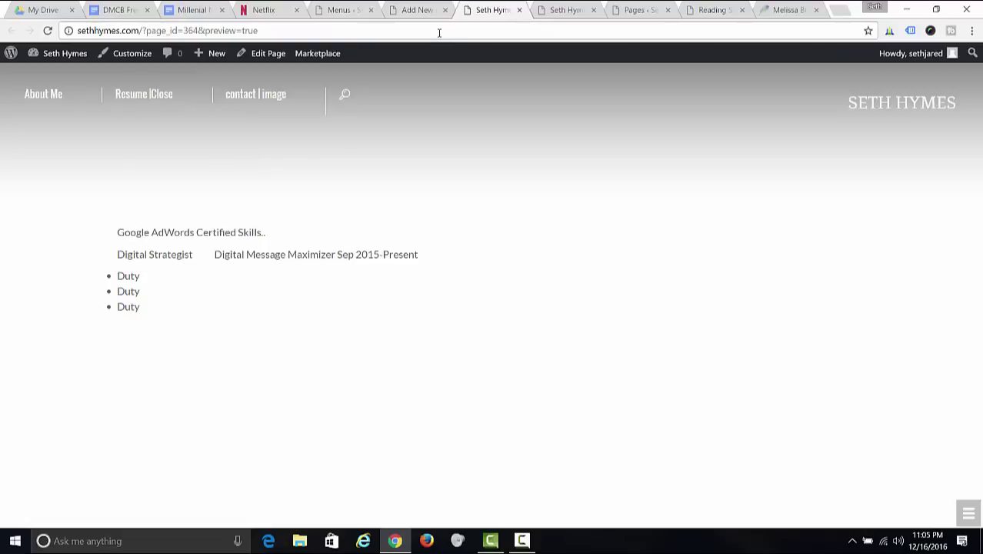
click(419, 9)
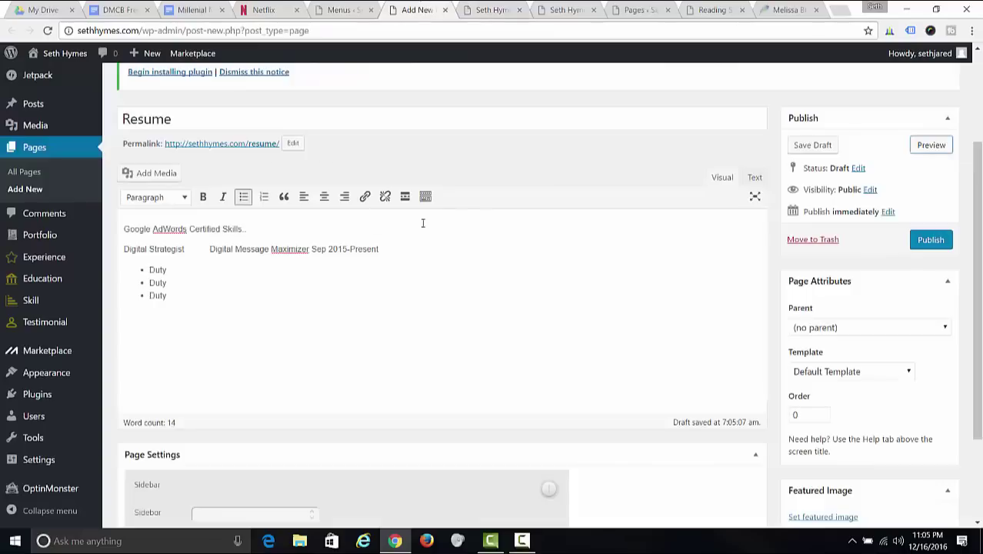
click(937, 240)
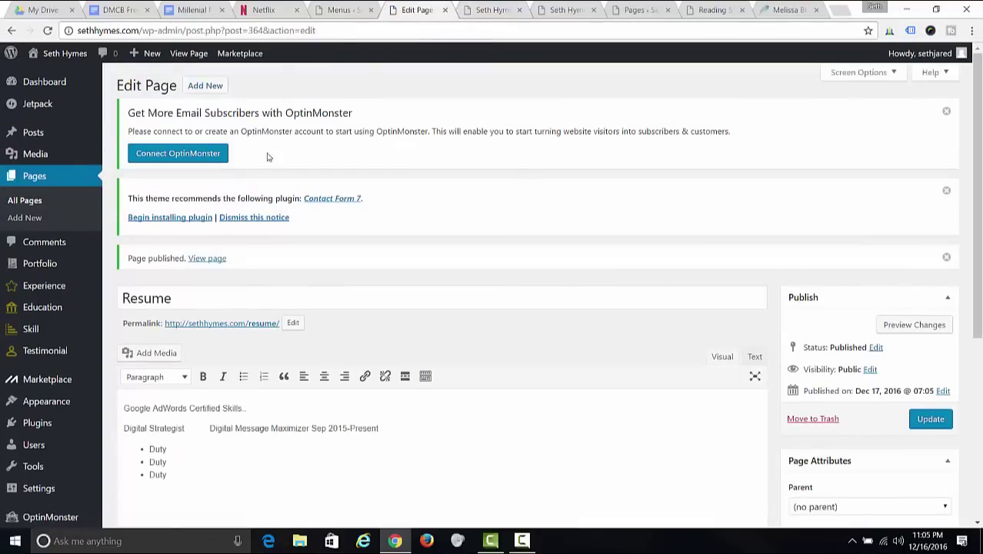
Review the existing contact | image page and its KEEP IN TOUCH panel on the live site.
click(483, 6)
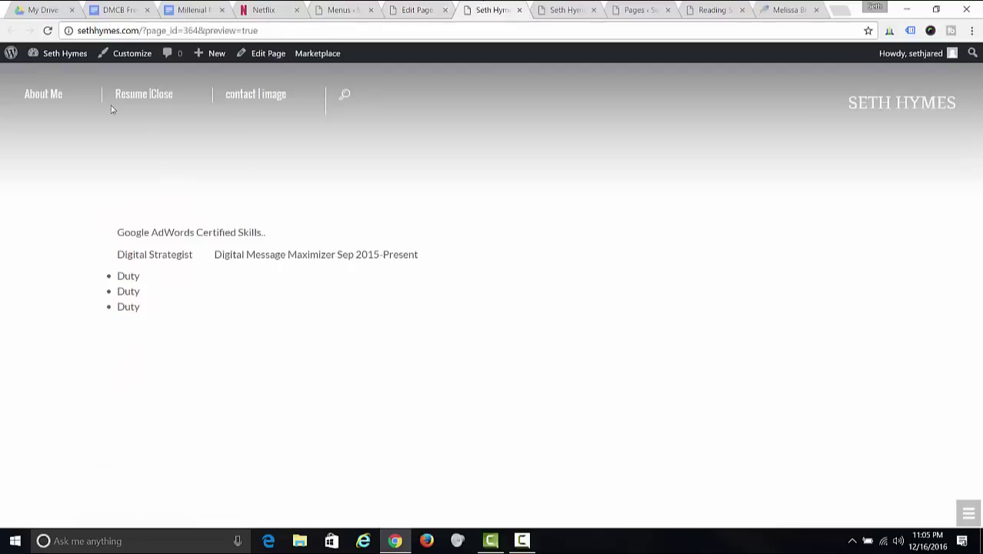
click(256, 99)
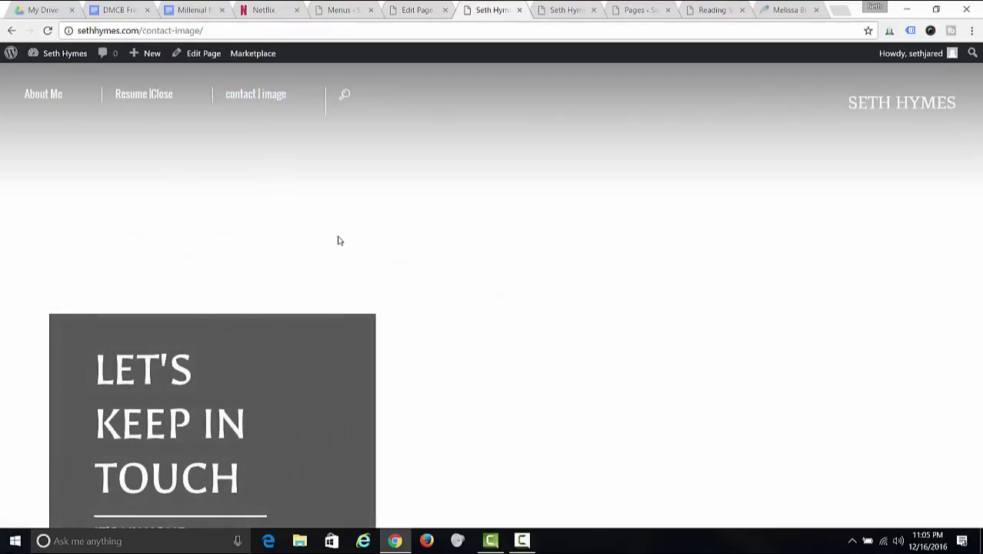
drag(222, 415, 210, 519)
click(297, 152)
click(419, 8)
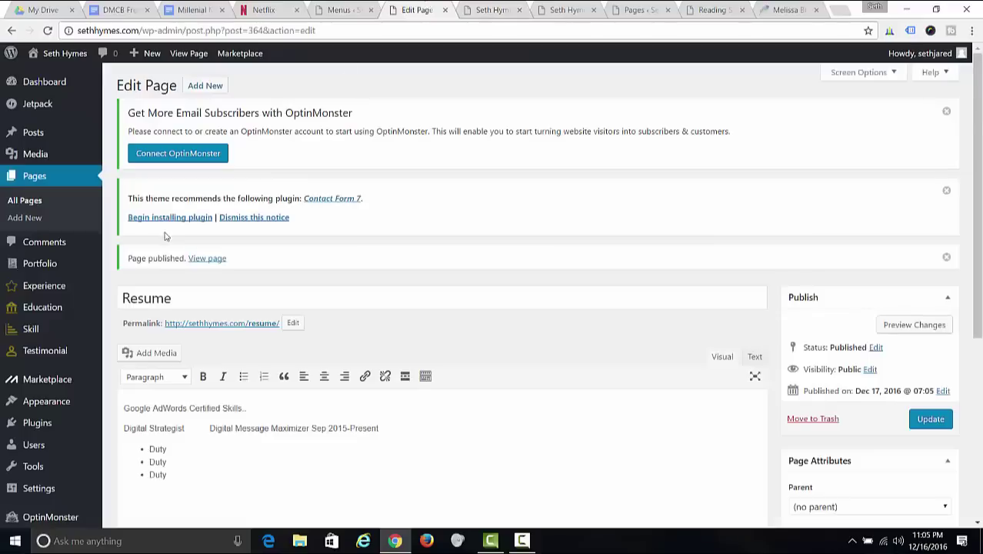
Publish a page titled 'Contact:' inviting visitors to get in touch at the owner's e-mail address.
click(26, 219)
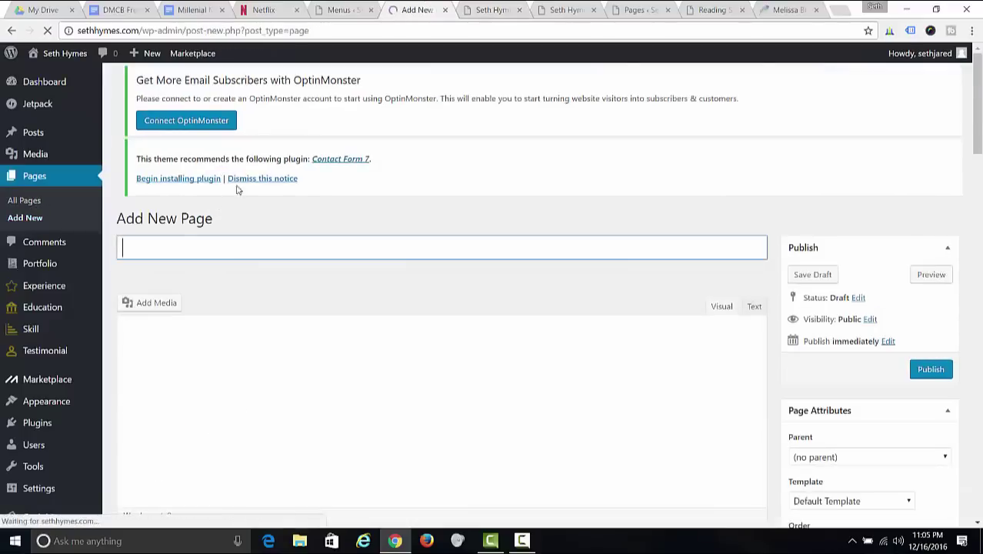
text(Contact:)
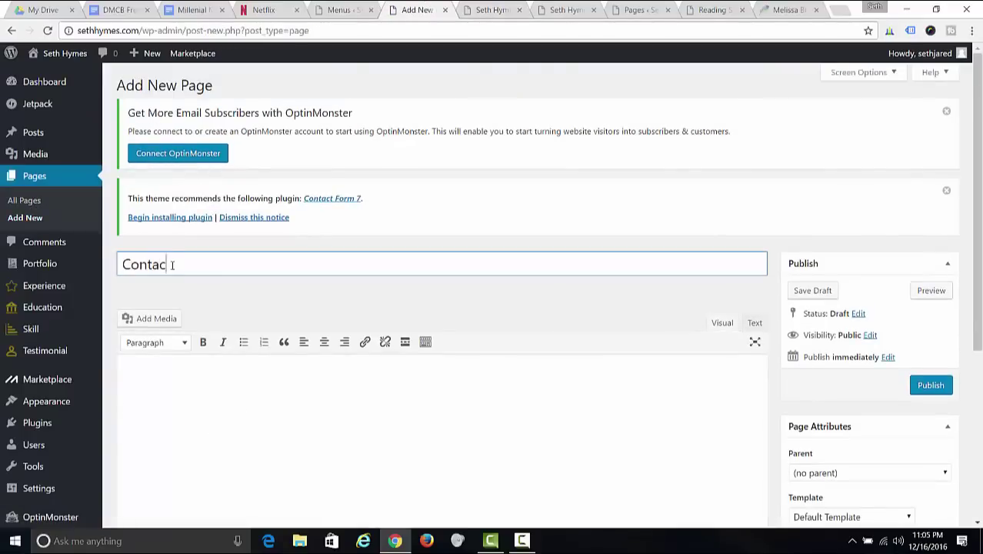
key(Tab)
text(Yo)
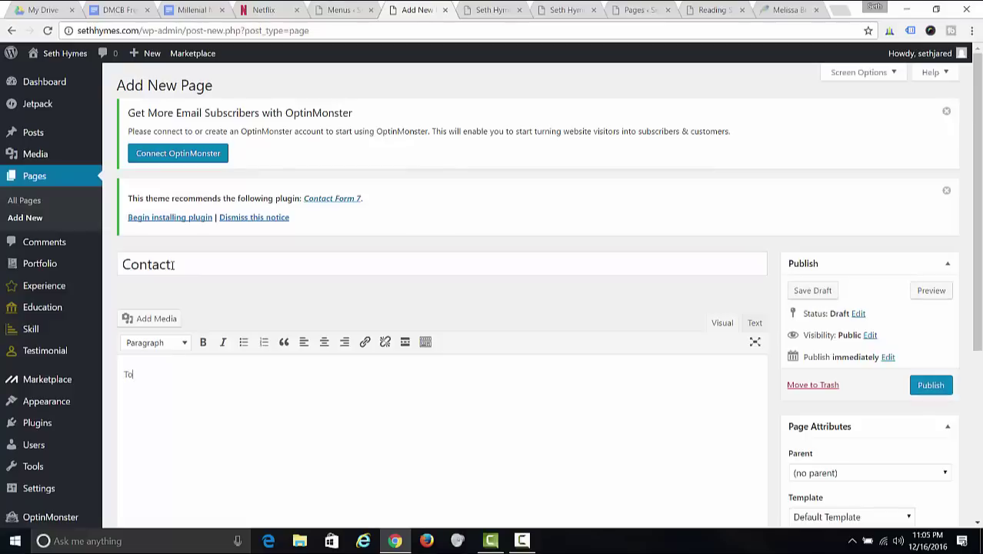
text( get in touch, email)
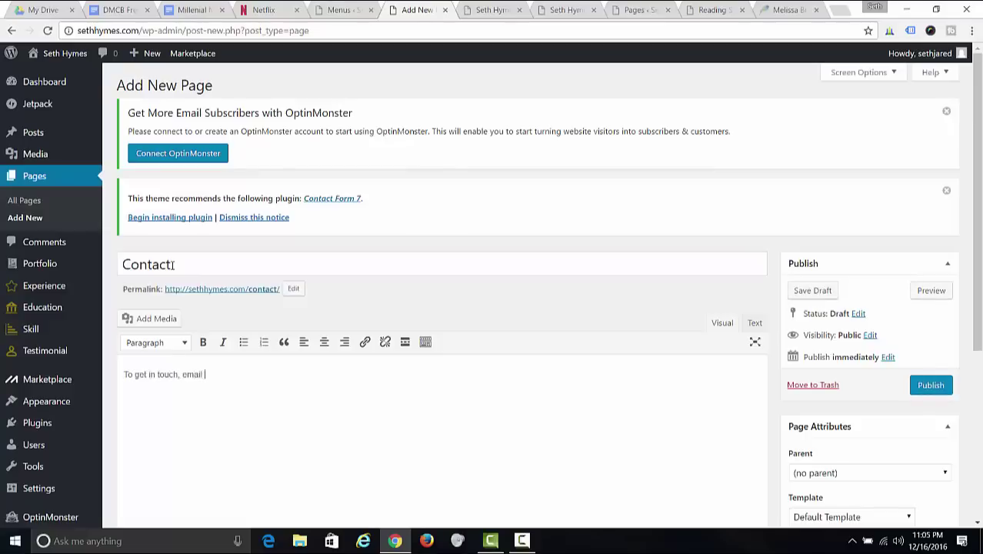
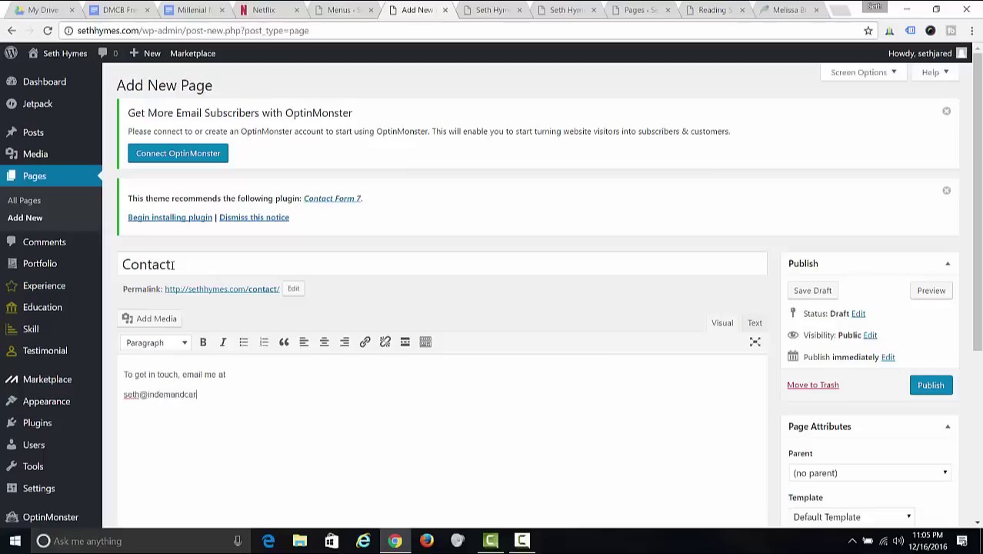
click(929, 385)
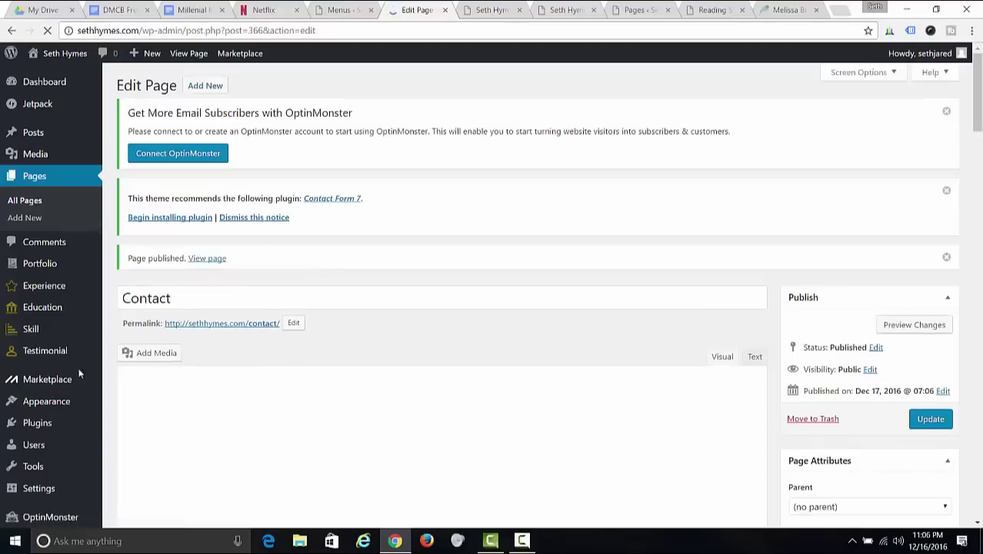
Remove the old Resume |Close and contact | image items from Seth Menu.
mouse_move(50, 401)
click(134, 429)
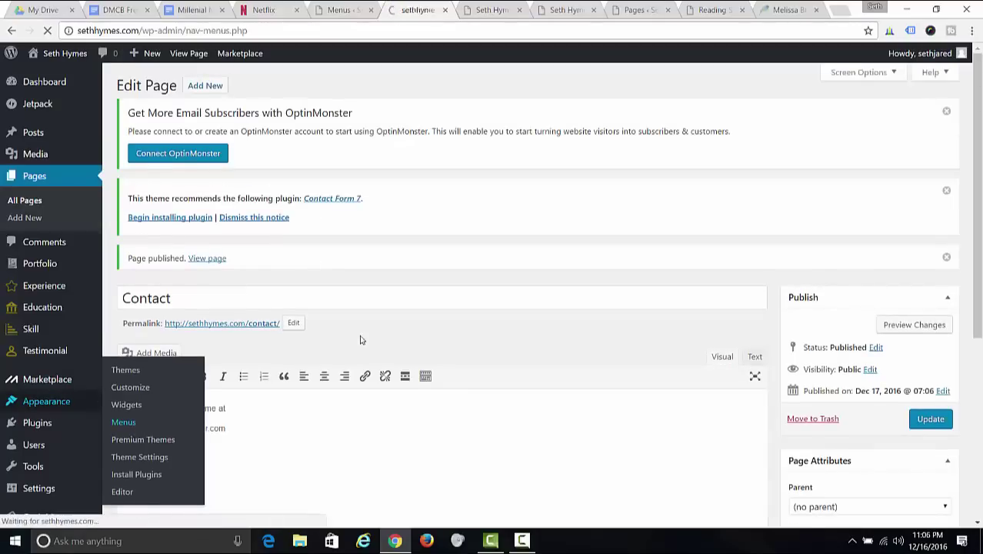
scroll(849, 231, down, 3)
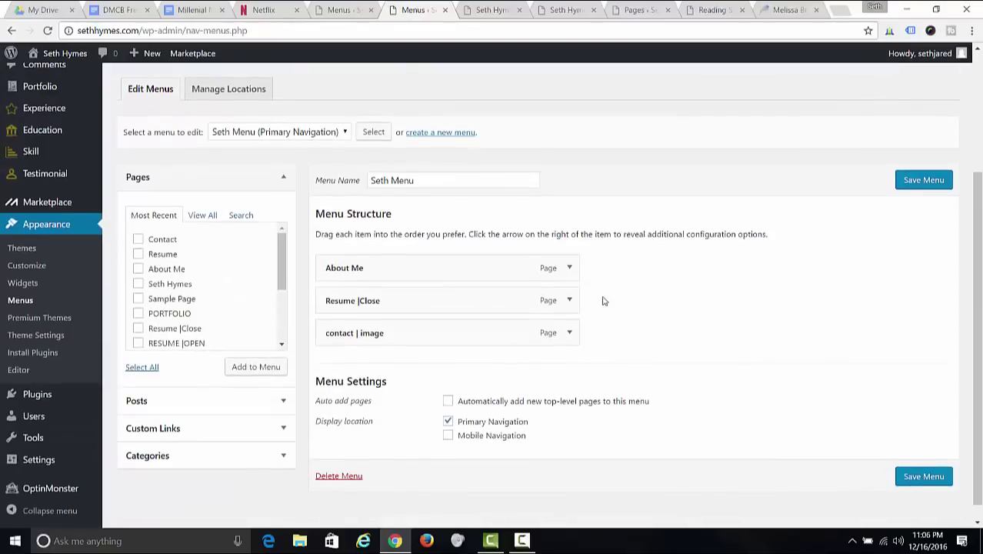
click(569, 300)
click(336, 415)
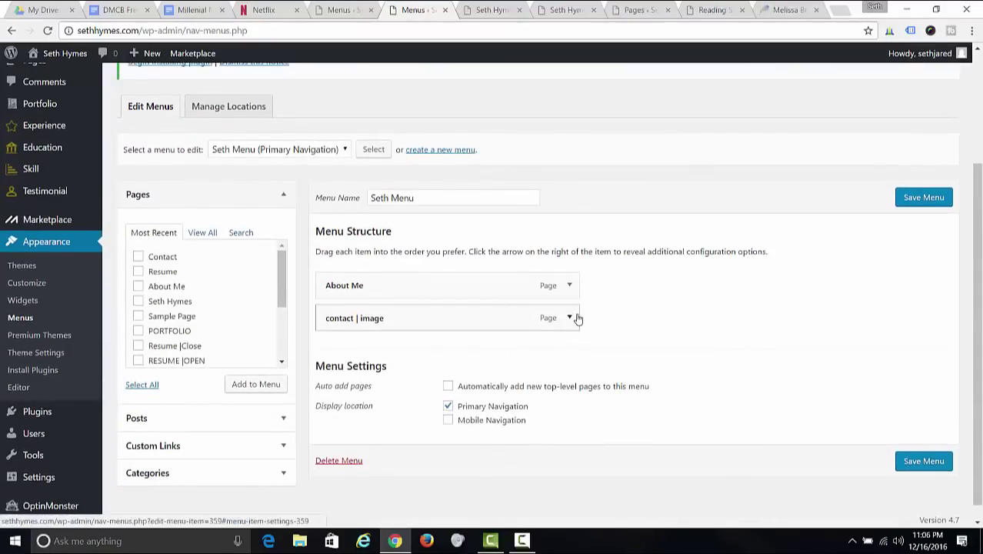
click(569, 319)
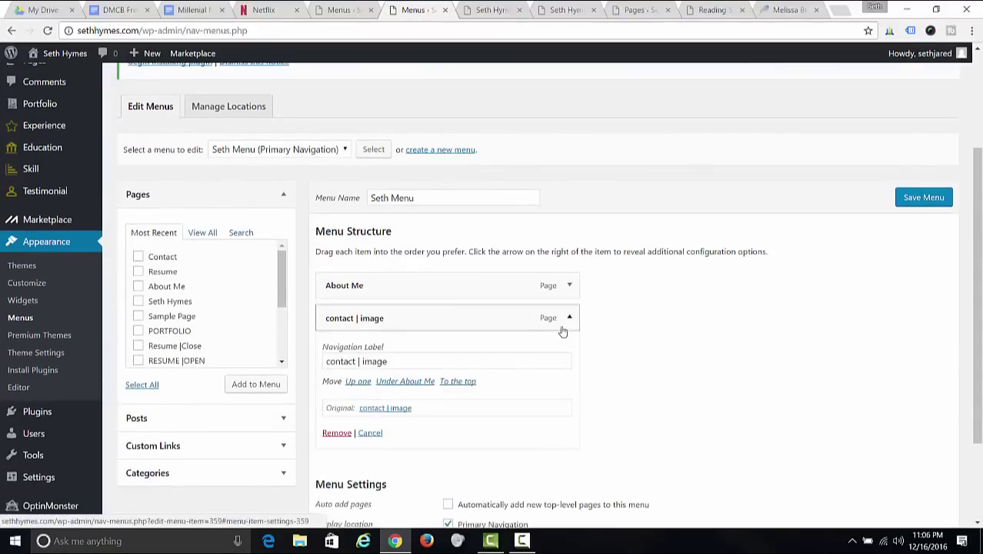
click(332, 433)
Add the Resume and Contact pages, order Resume before Contact, enable Mobile Navigation, and save.
click(137, 271)
click(138, 257)
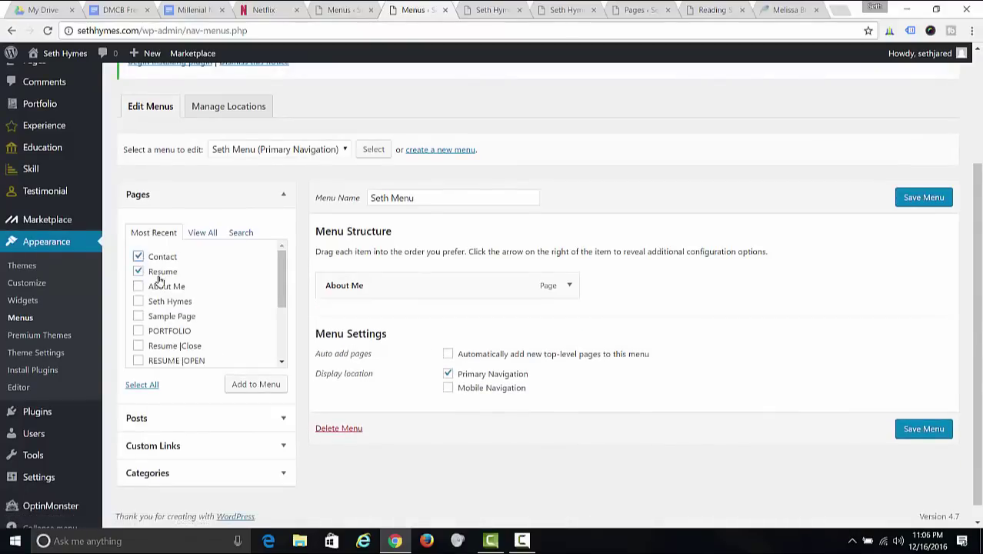
click(255, 385)
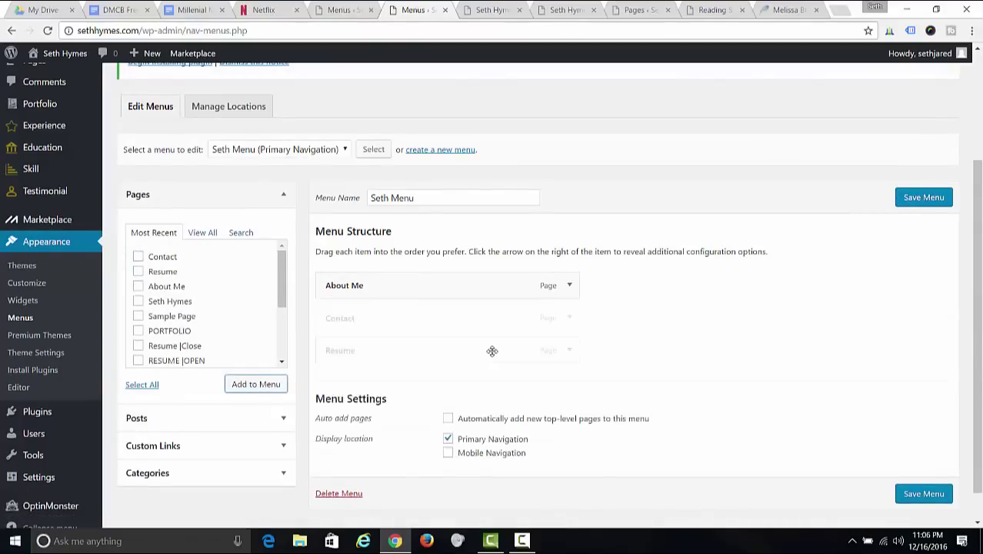
drag(409, 349, 398, 319)
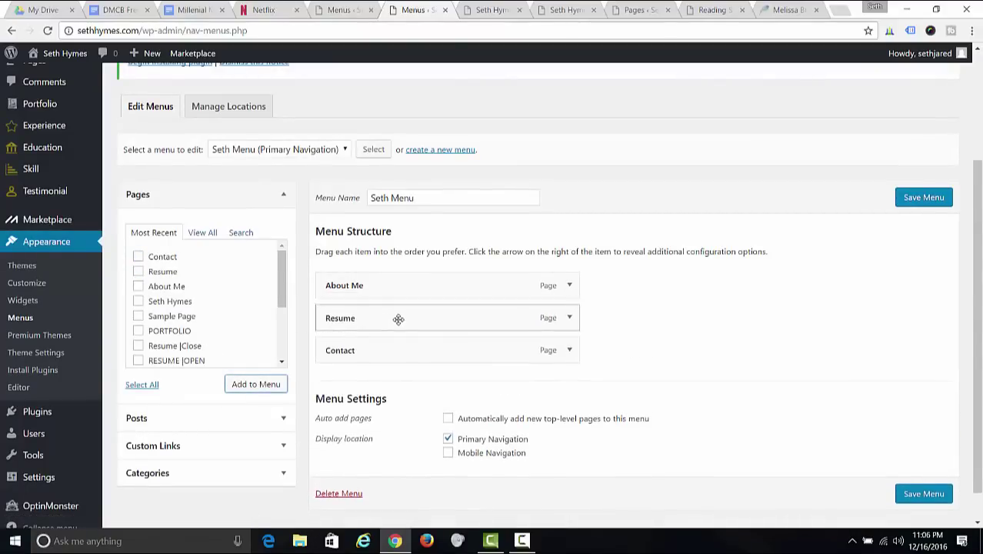
click(447, 453)
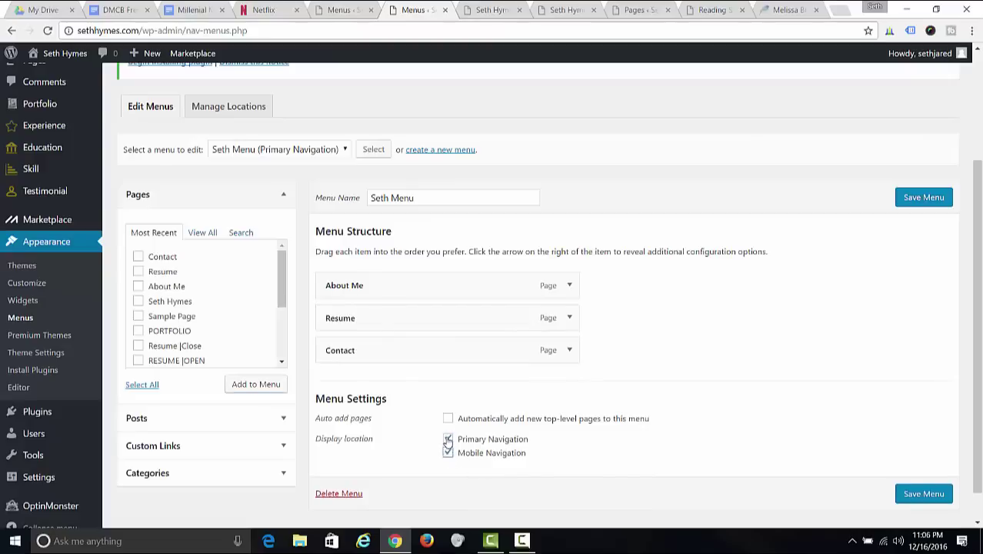
click(925, 498)
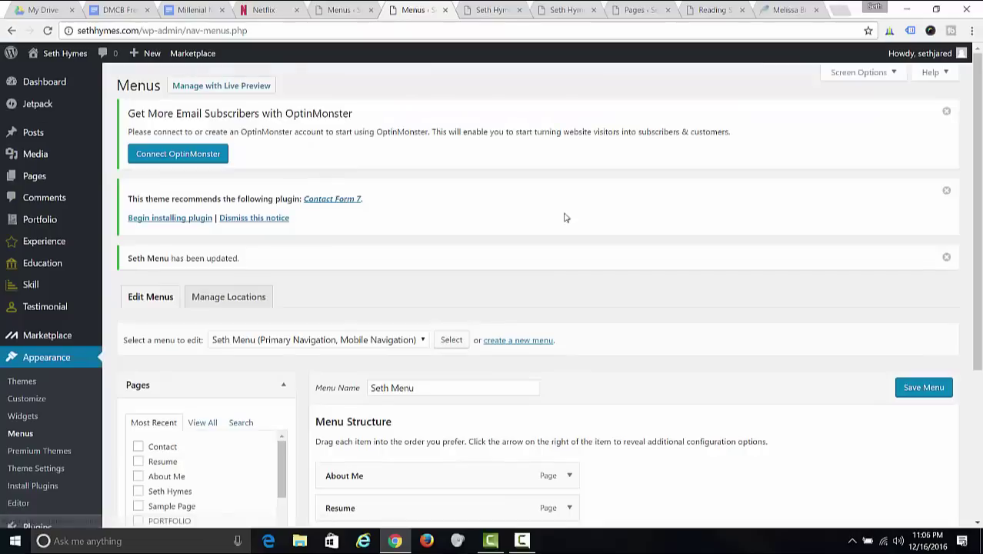
click(492, 9)
Visit the old Resume |Close, new Resume and About Me pages, then return to the home page.
mouse_move(244, 77)
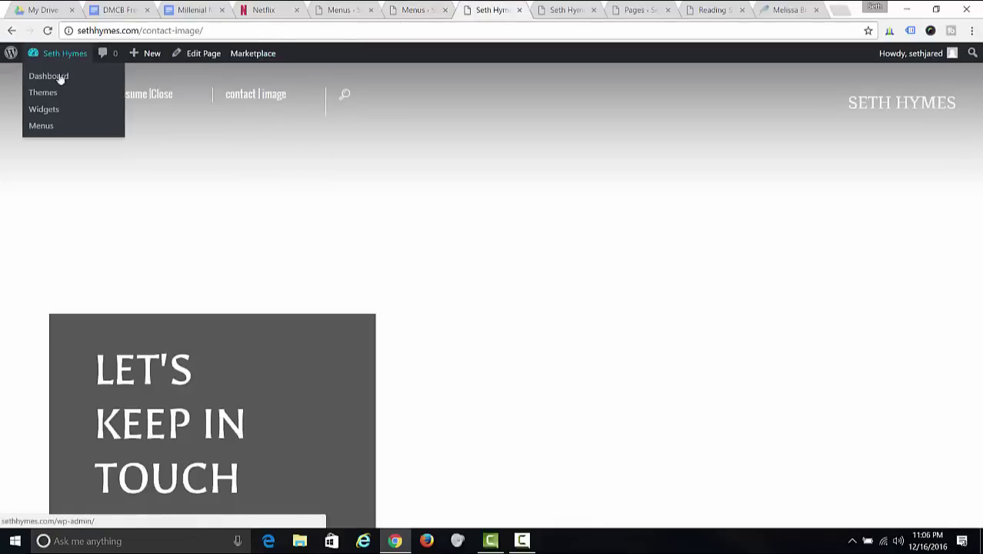
click(158, 98)
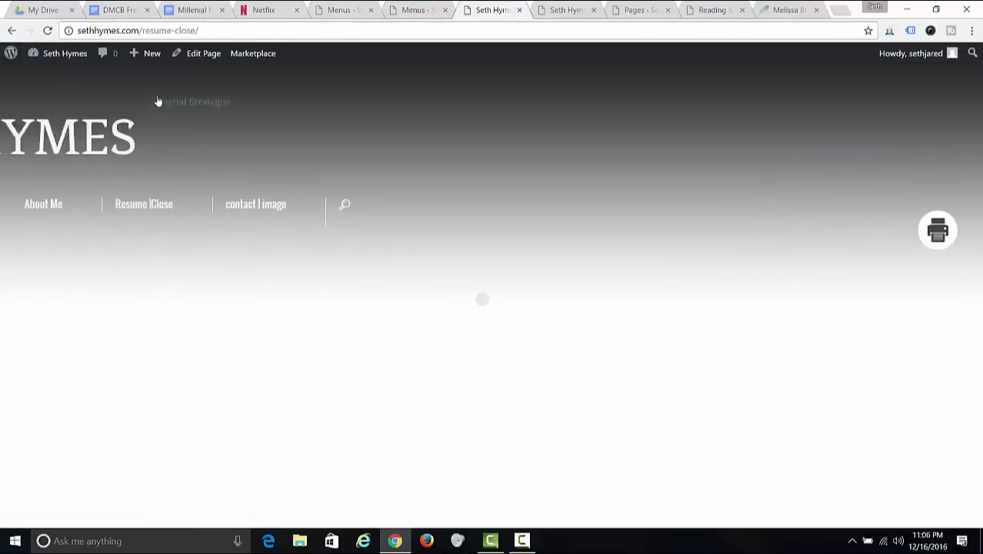
click(128, 131)
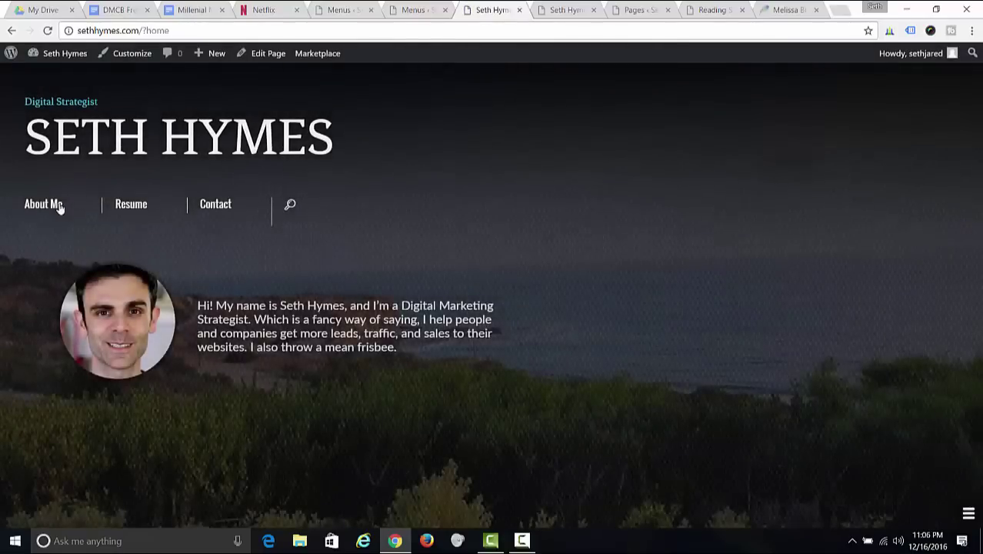
click(137, 208)
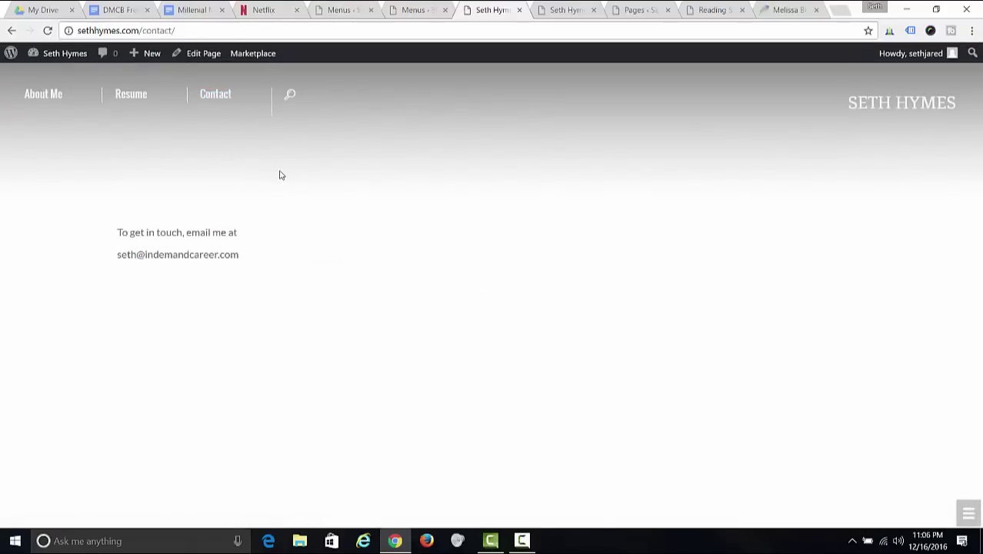
click(49, 100)
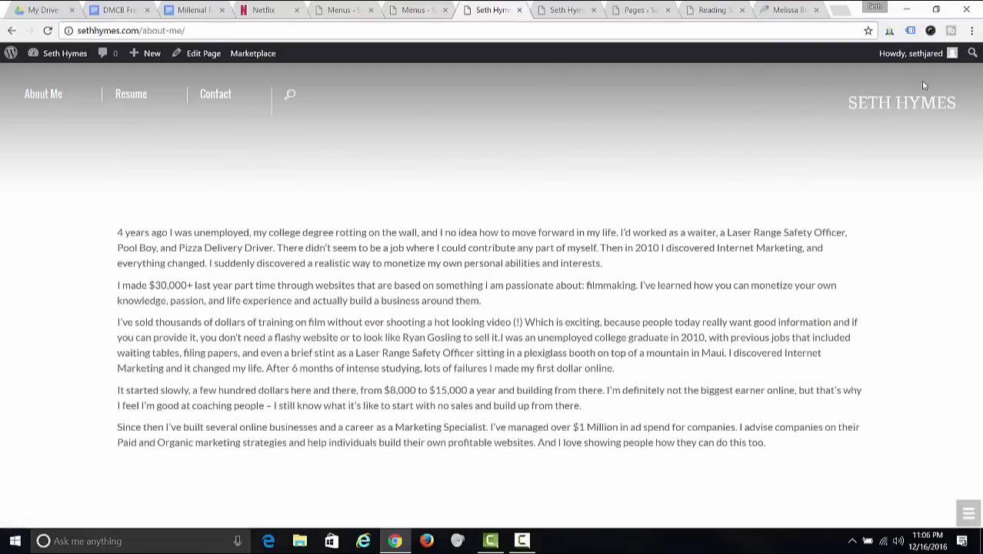
click(917, 107)
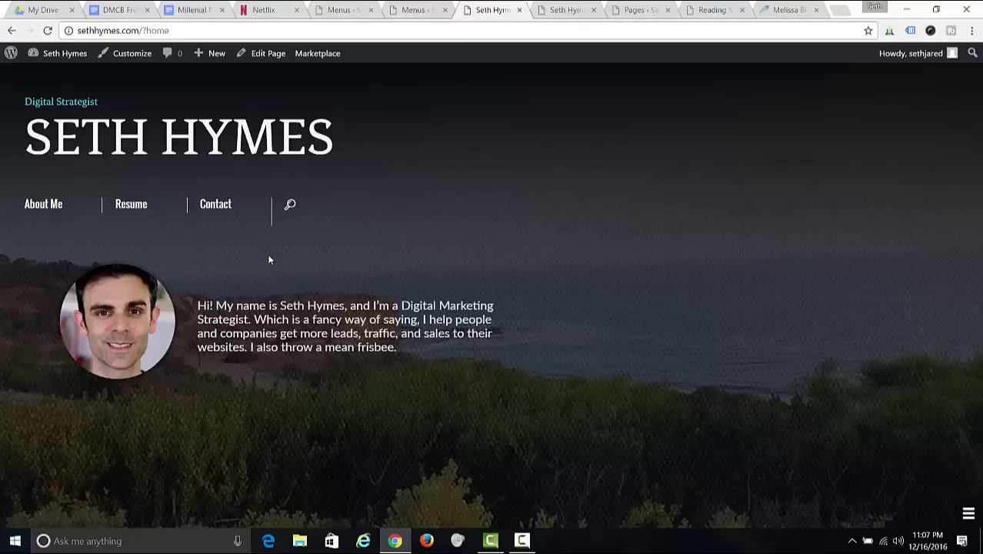
click(422, 9)
click(488, 10)
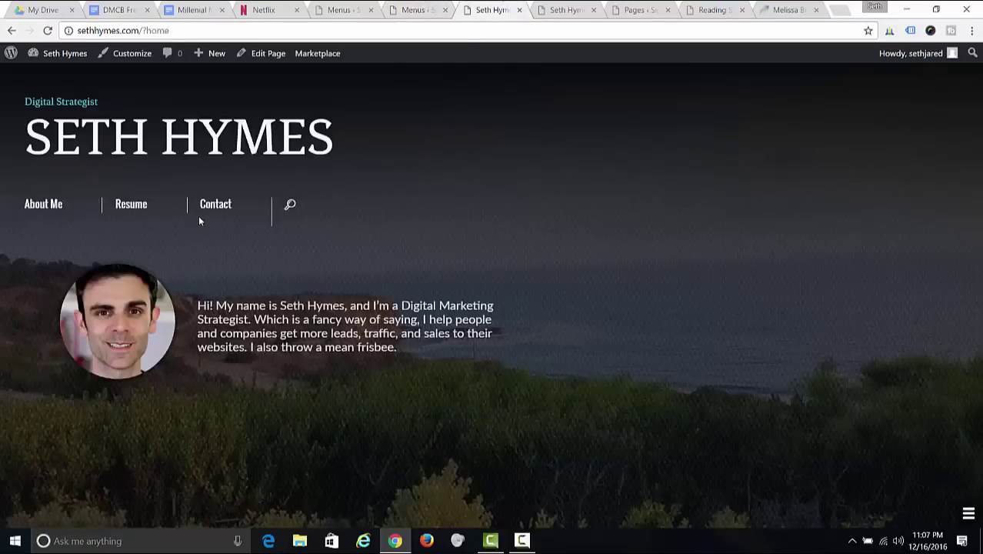